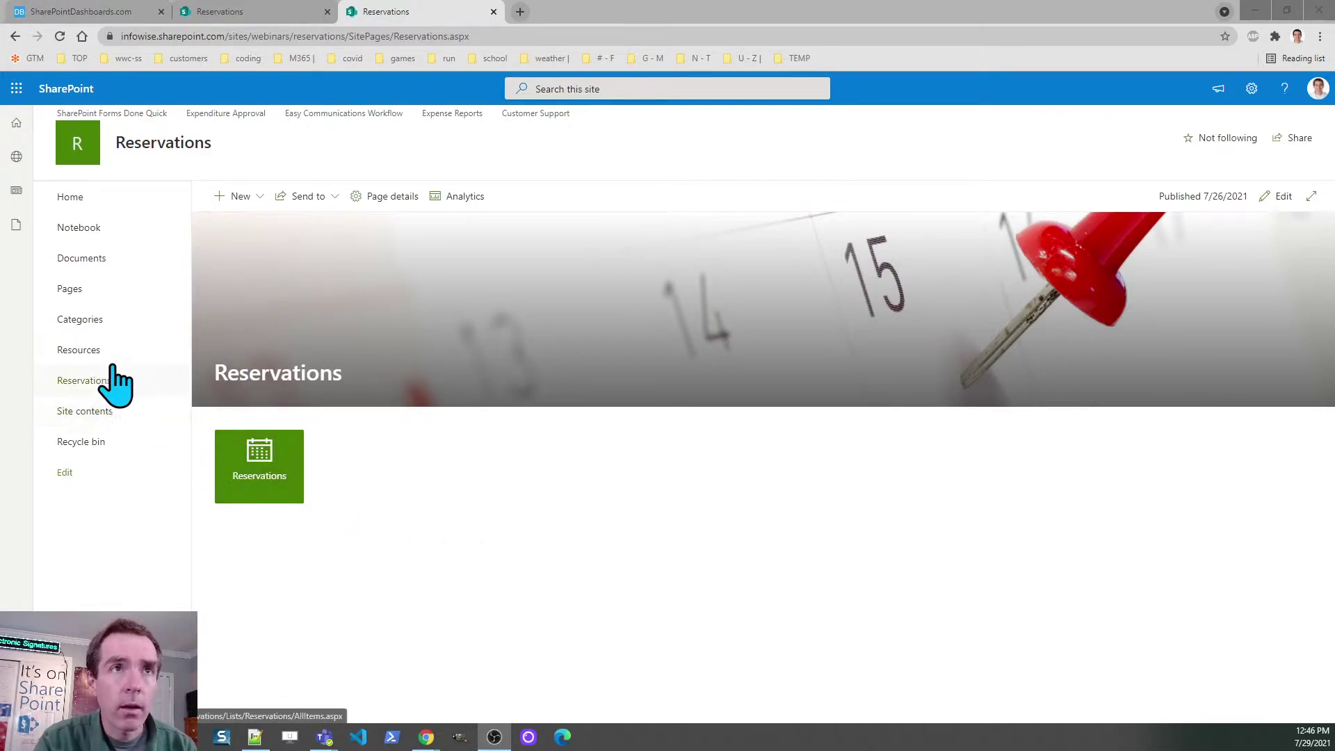
Open the Categories list to show its four entries: Desks, Equipment, Rooms and Vehicles.
{"action": "left_click", "coordinate": [82, 322]}
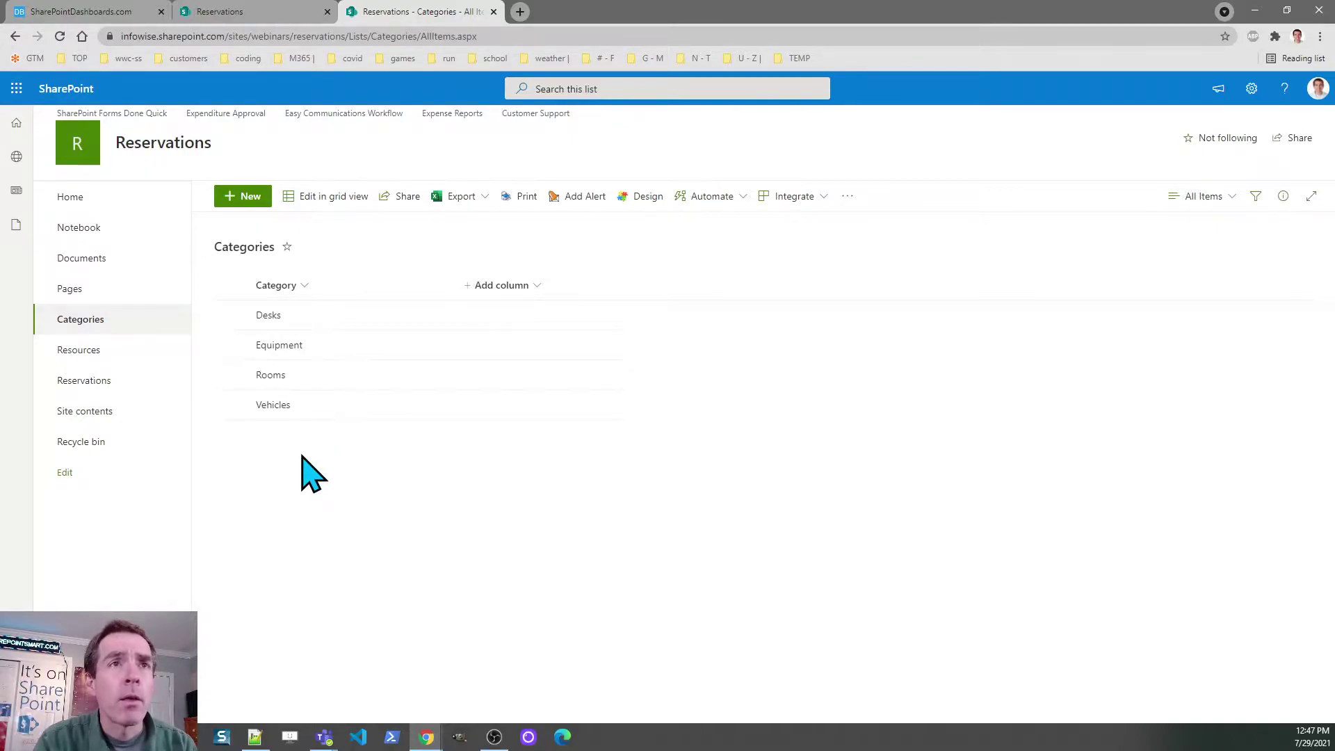
Open the Resources list and view the full-size pictures of Desk 1, Desk 2 and Desk 3.
{"action": "left_click", "coordinate": [76, 363]}
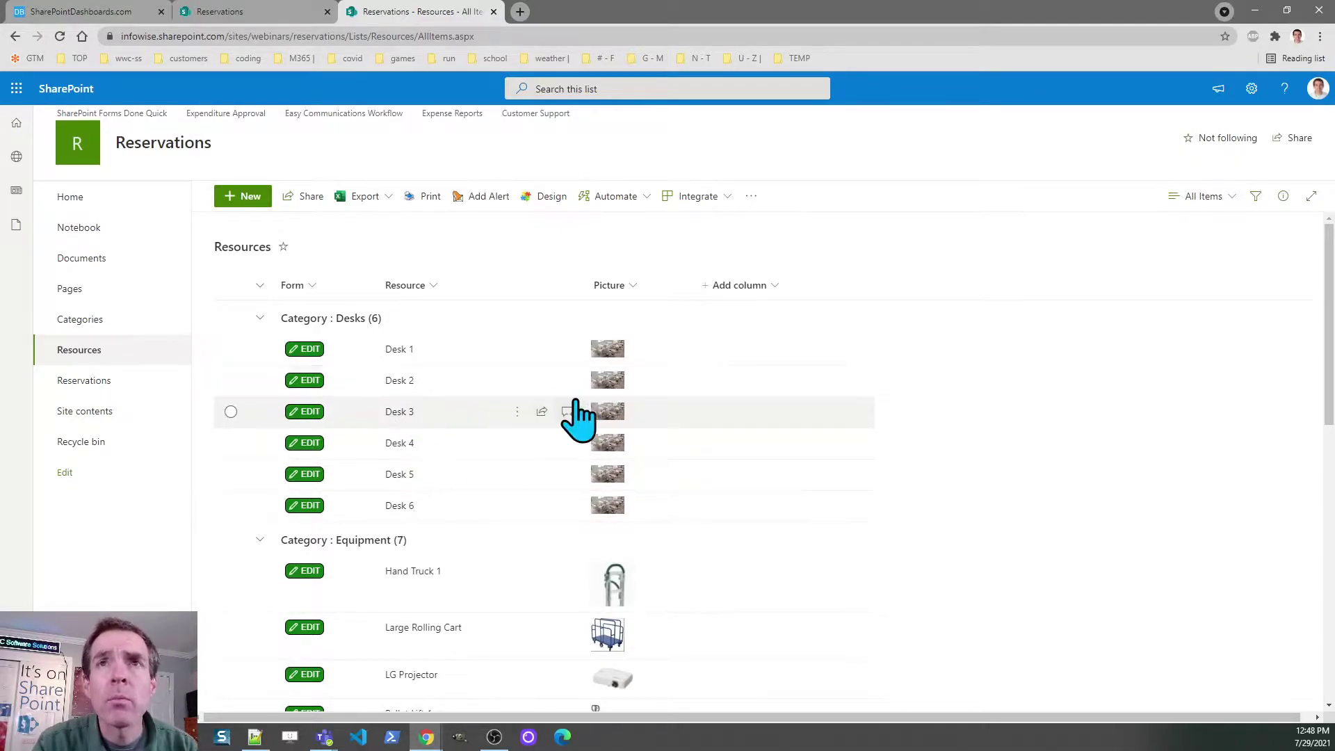
{"action": "left_click", "coordinate": [616, 359]}
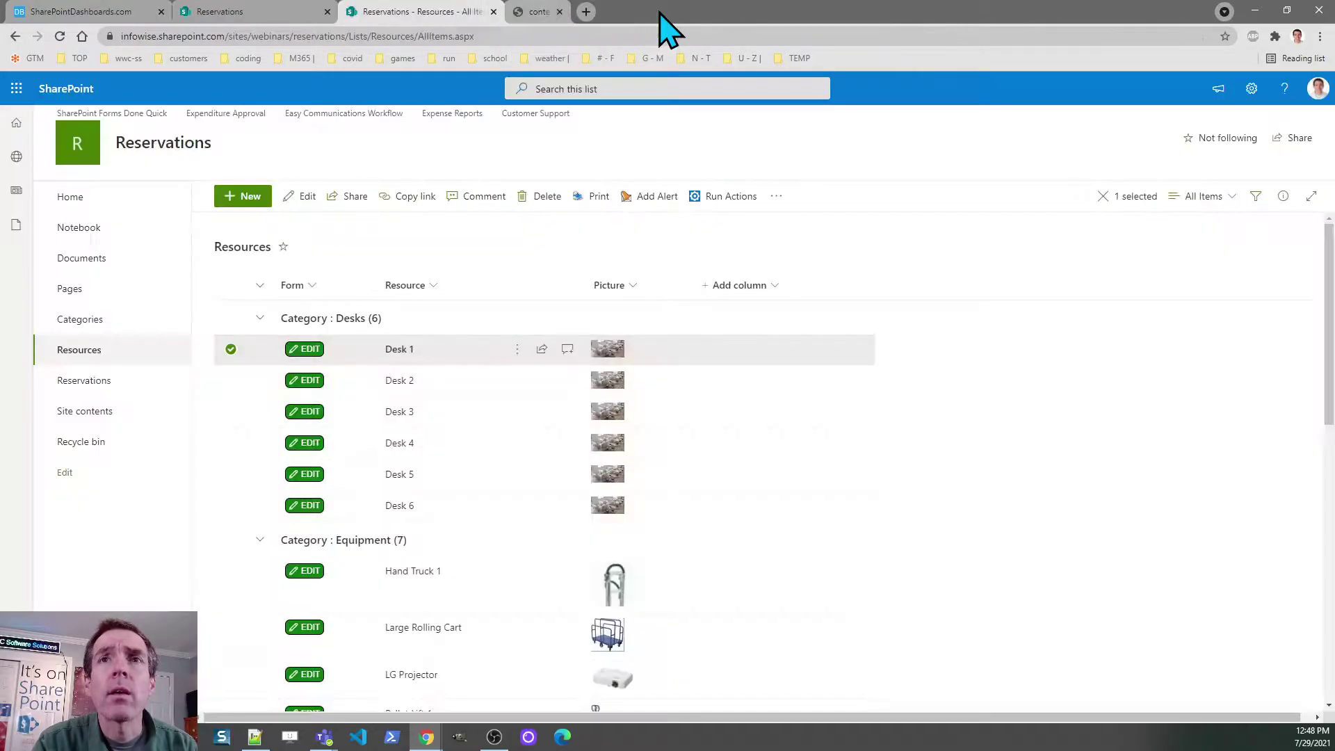
{"action": "left_click", "coordinate": [610, 381]}
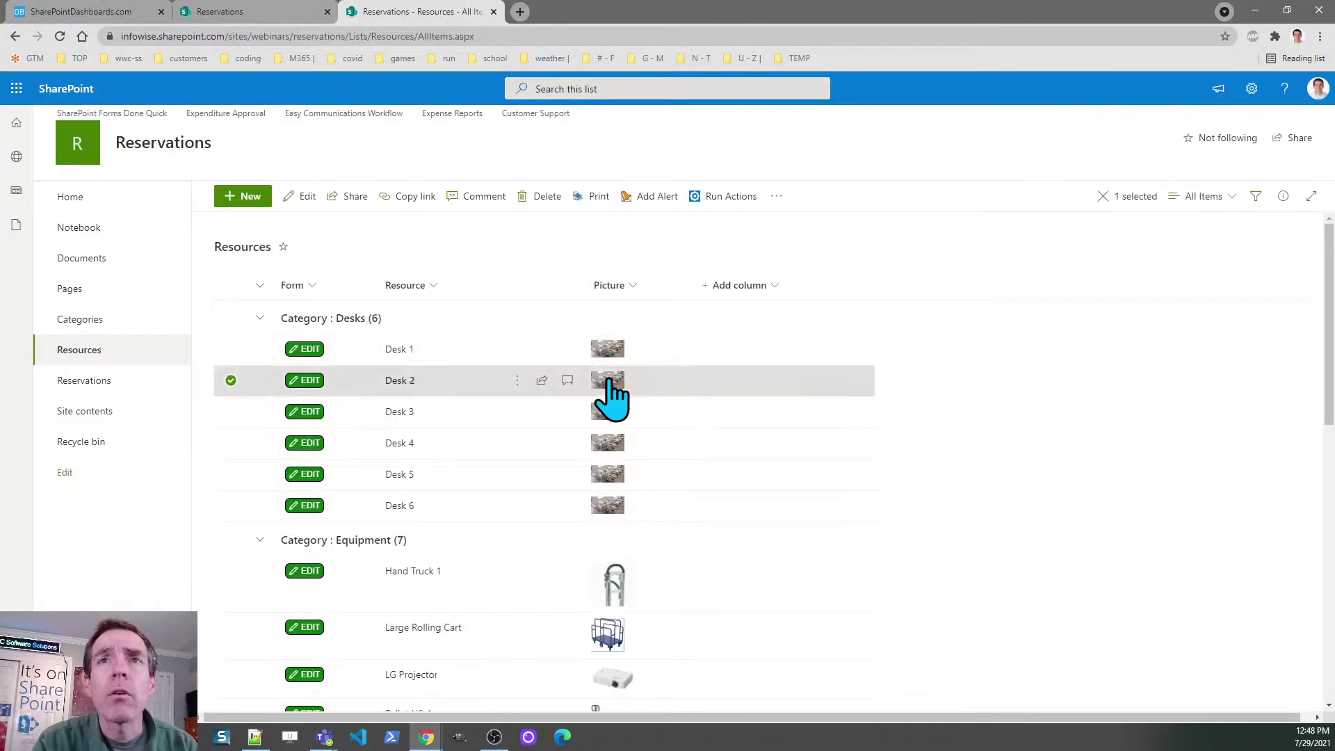
{"action": "left_click", "coordinate": [609, 379]}
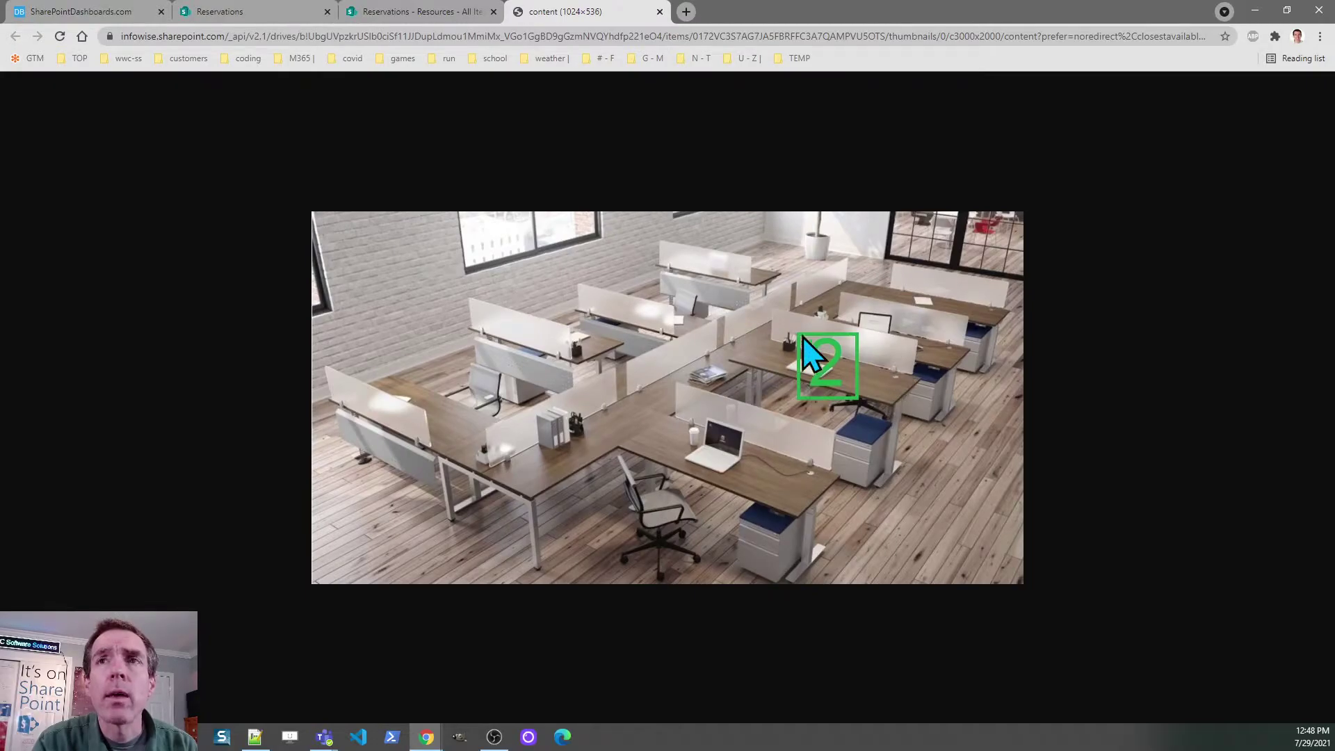
{"action": "left_click", "coordinate": [659, 12]}
{"action": "left_click", "coordinate": [610, 414]}
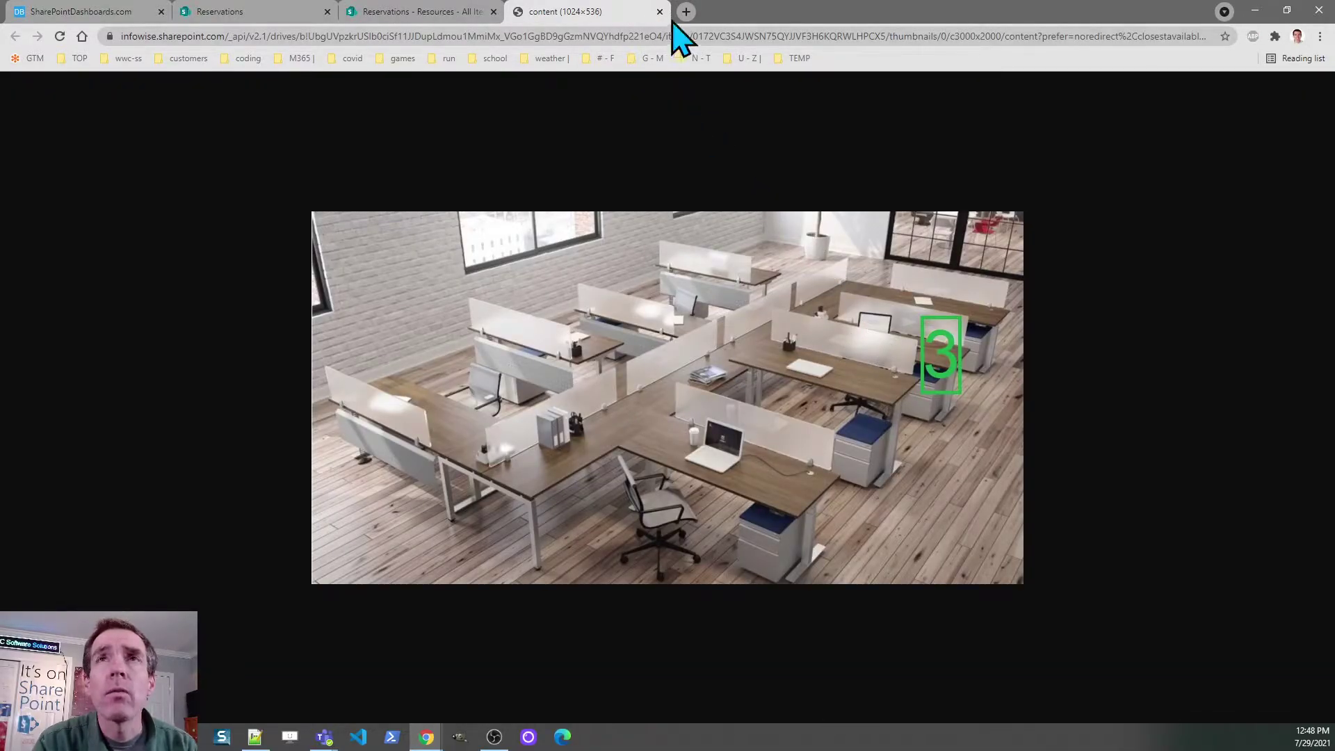
{"action": "left_click", "coordinate": [660, 12]}
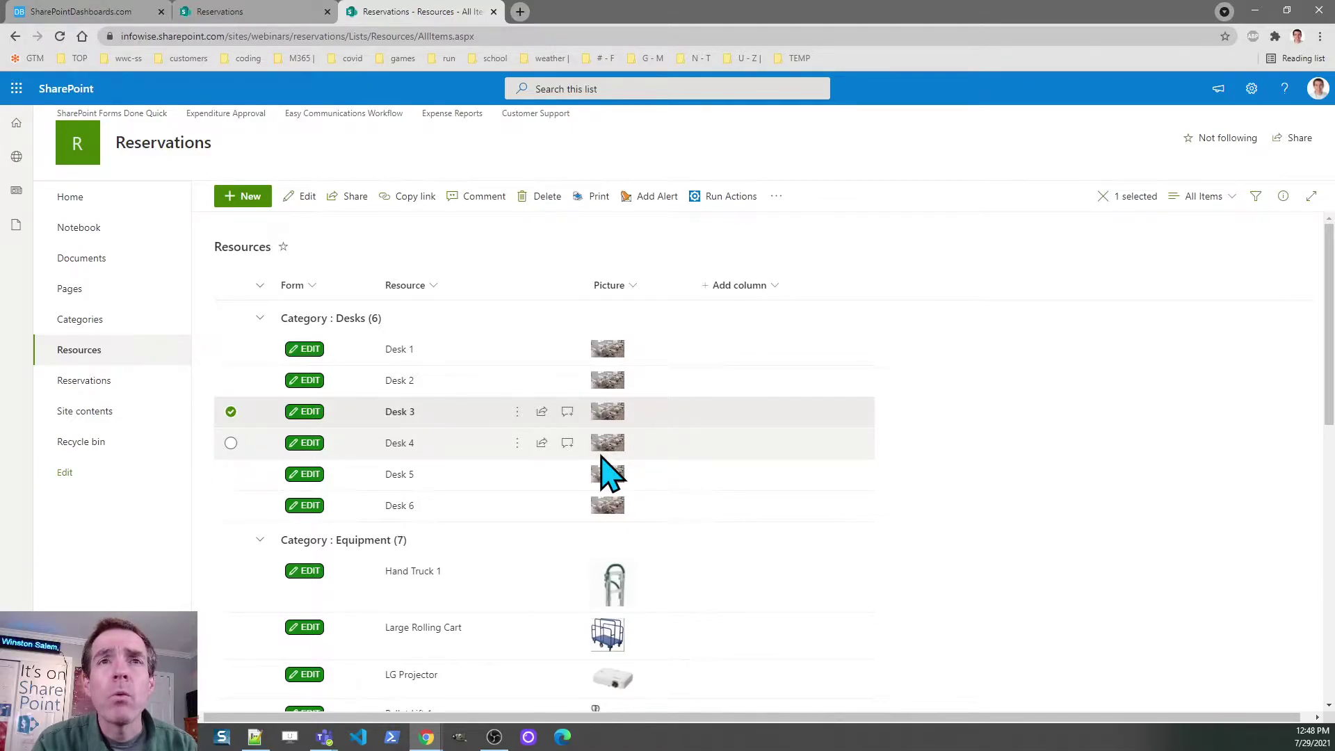
{"action": "left_click_drag", "start_coordinate": [1329, 378], "coordinate": [1304, 587]}
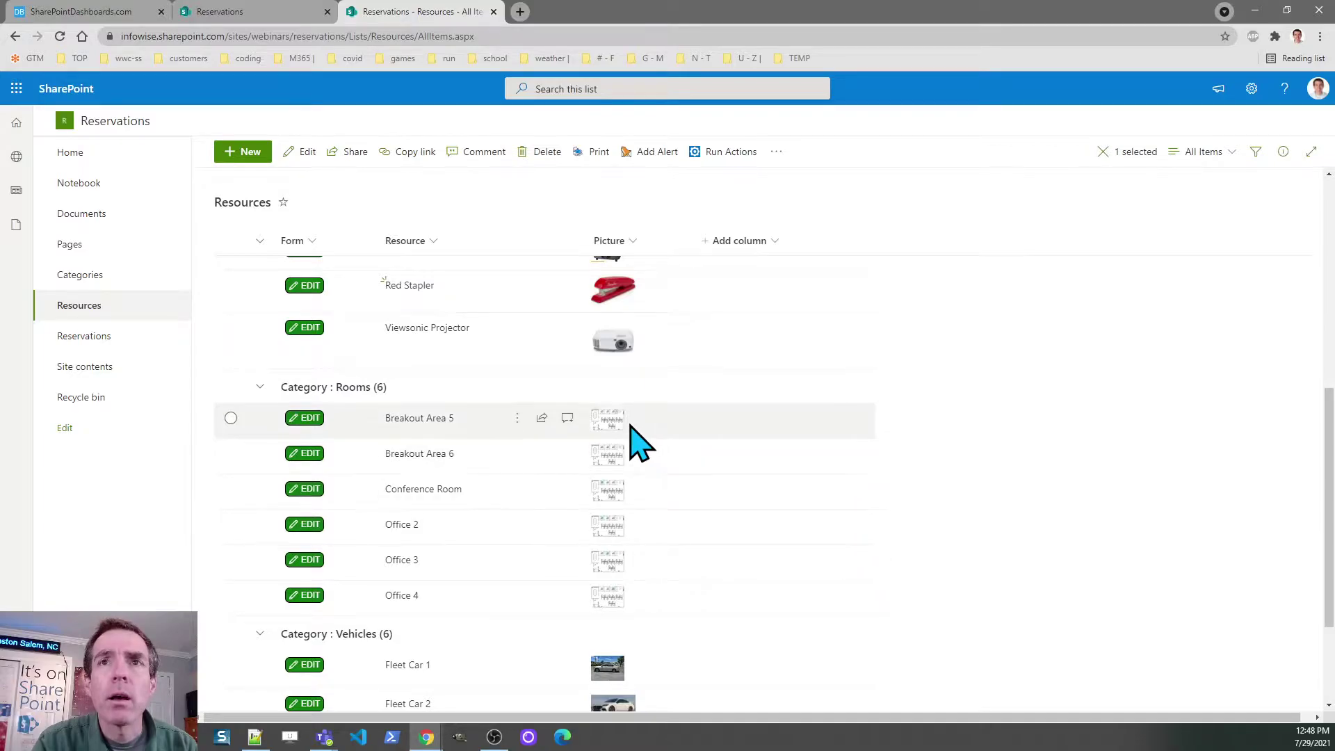
{"action": "left_click", "coordinate": [612, 491]}
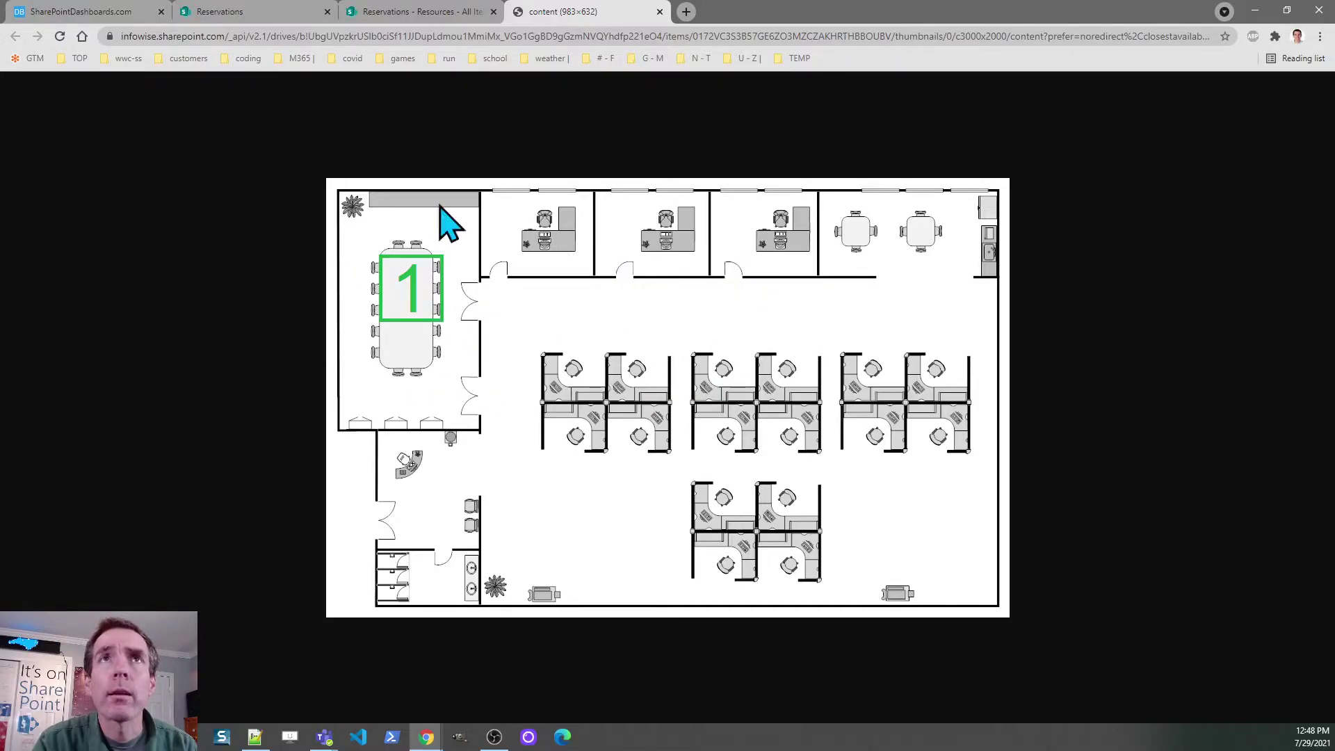
{"action": "left_click", "coordinate": [660, 12]}
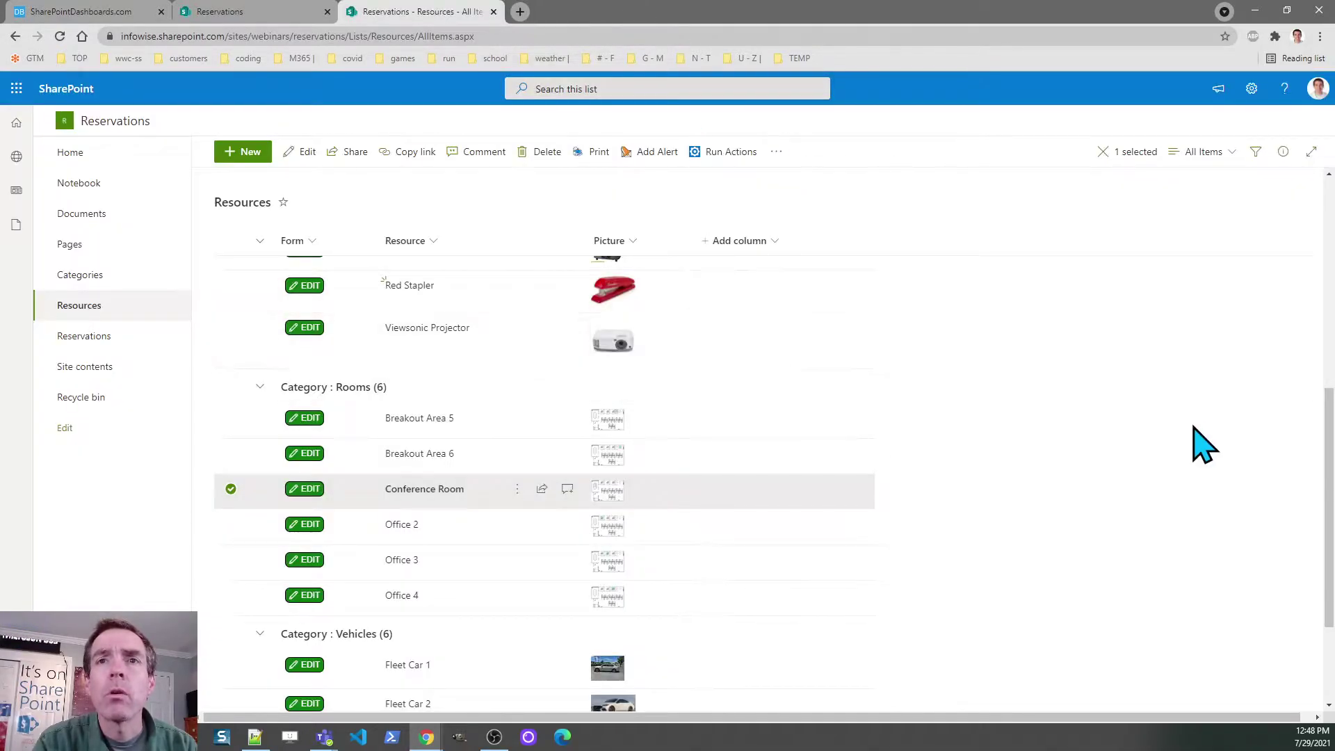
{"action": "left_click_drag", "start_coordinate": [1328, 481], "coordinate": [1330, 285]}
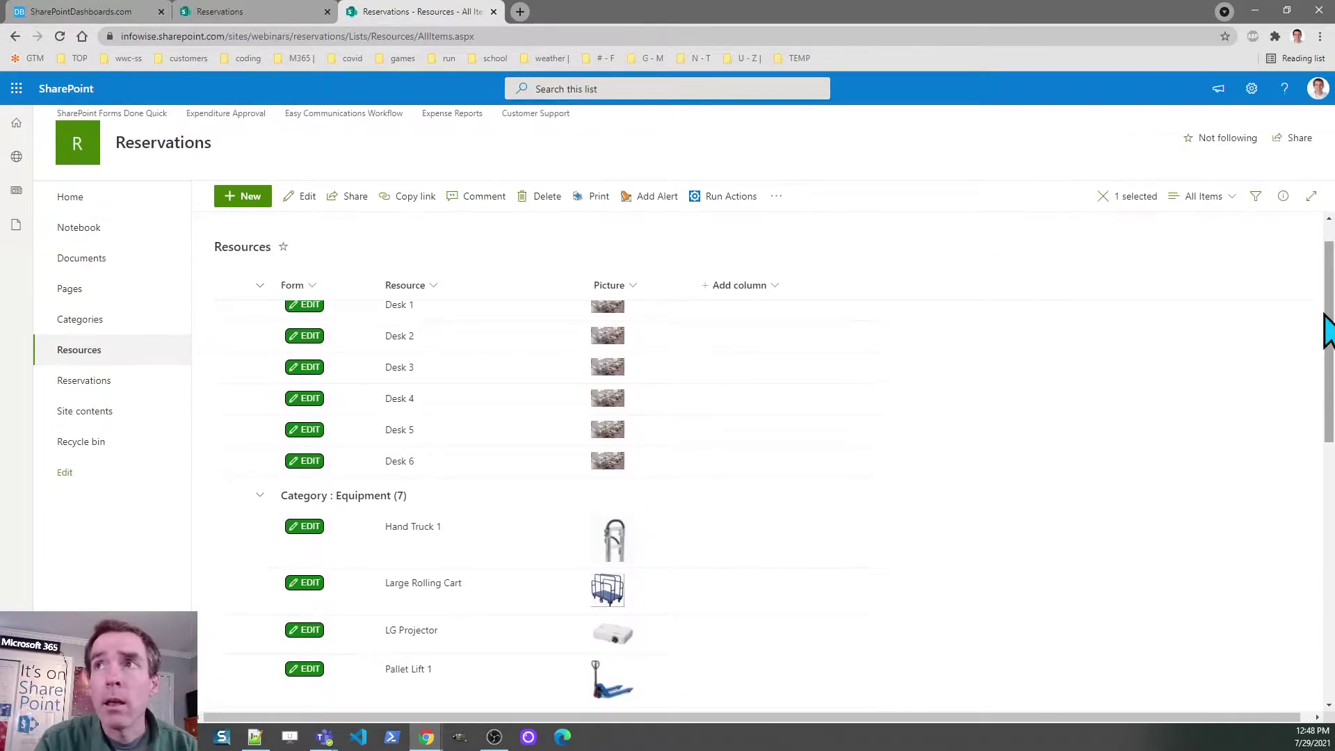
{"action": "left_click_drag", "start_coordinate": [1330, 337], "coordinate": [1329, 320]}
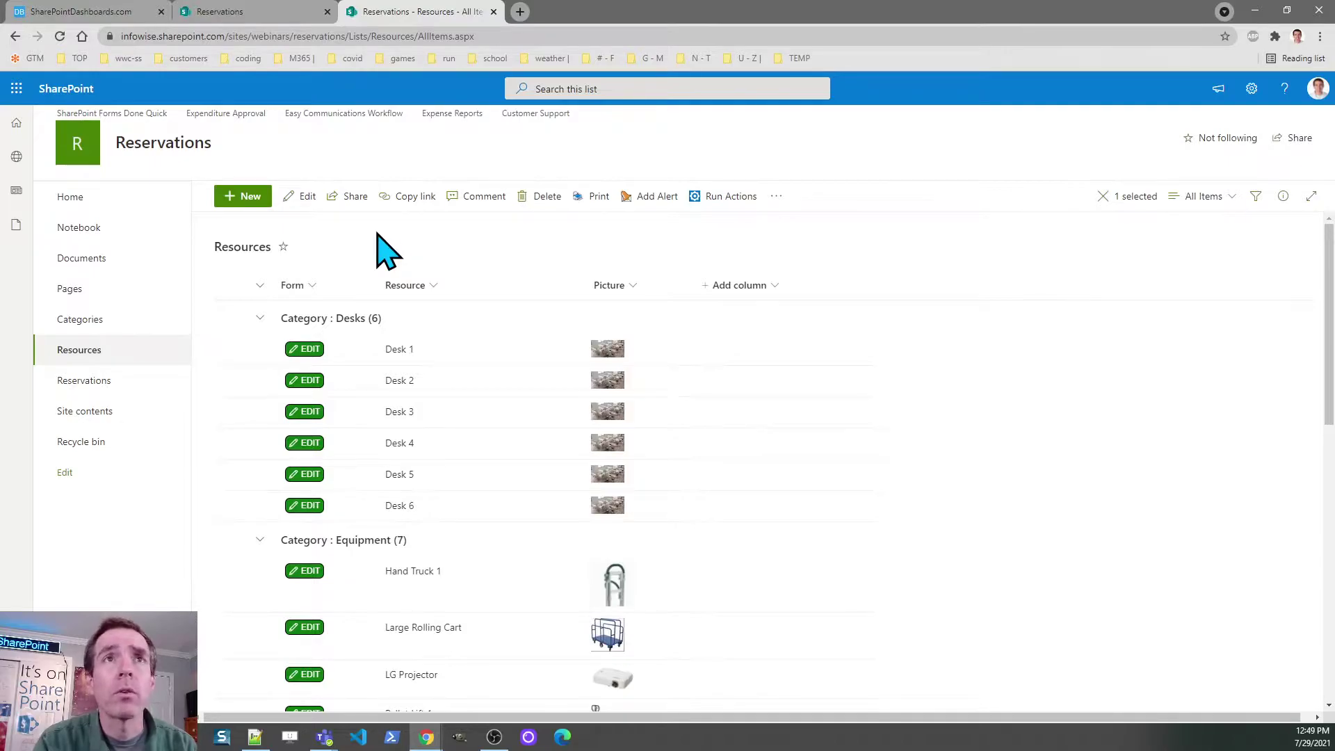
Create a Scanner resource under Equipment with hp-scanner.jpg from the Desktop as its picture.
{"action": "left_click", "coordinate": [238, 194]}
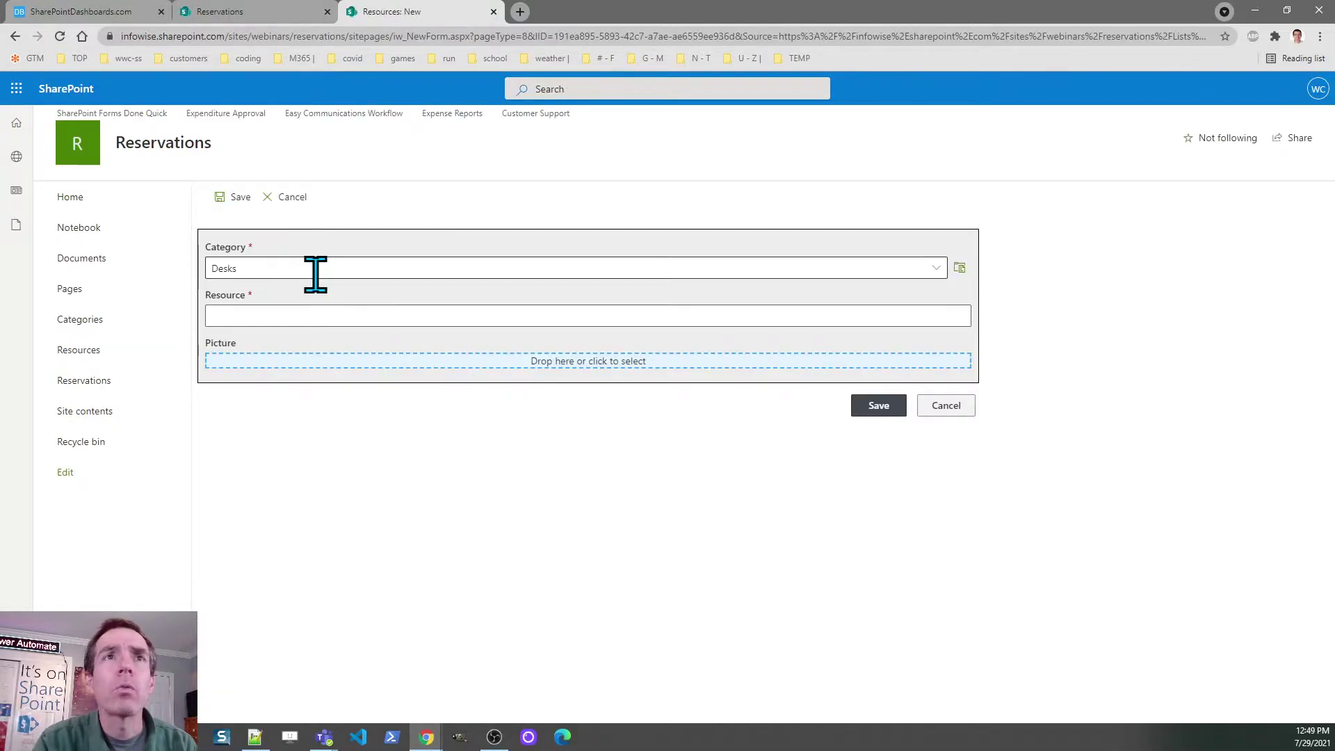
{"action": "left_click", "coordinate": [937, 270]}
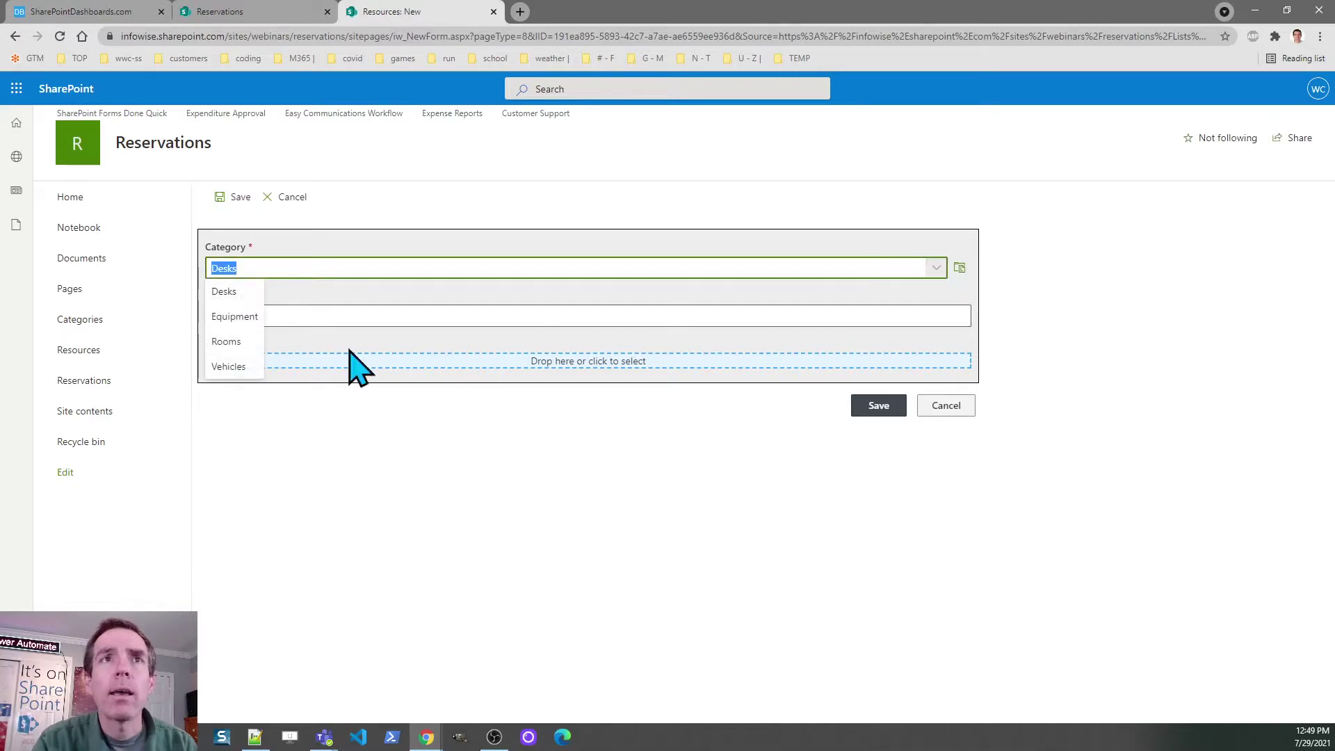
{"action": "left_click", "coordinate": [243, 314]}
{"action": "left_click", "coordinate": [275, 315]}
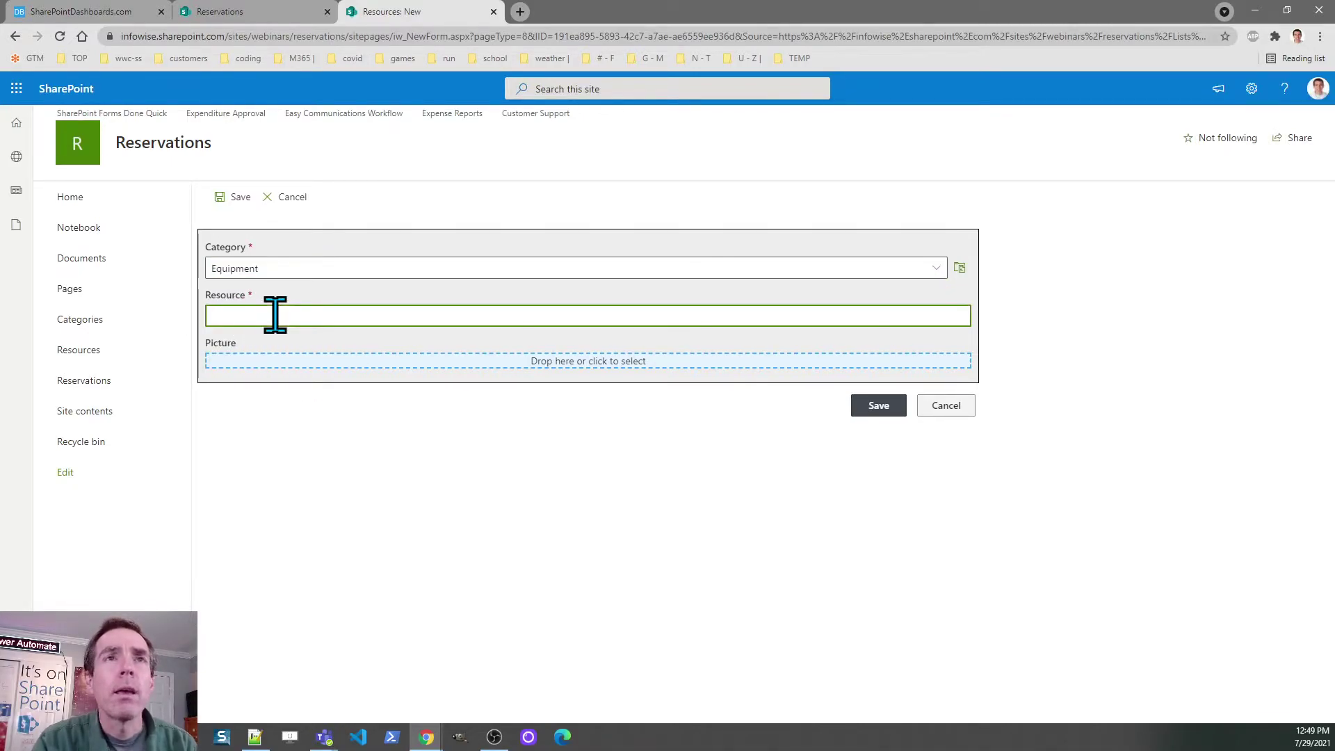
{"action": "type", "text": "Scanner"}
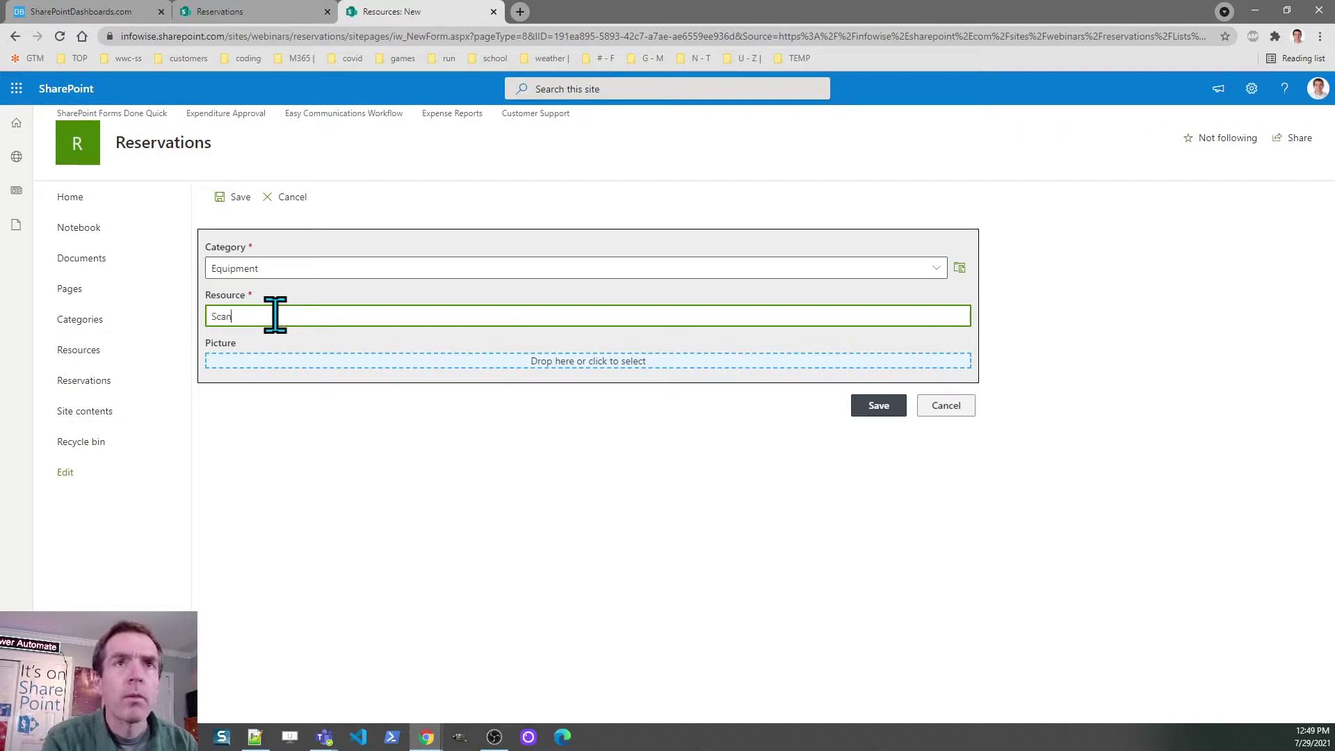
{"action": "left_click", "coordinate": [553, 365]}
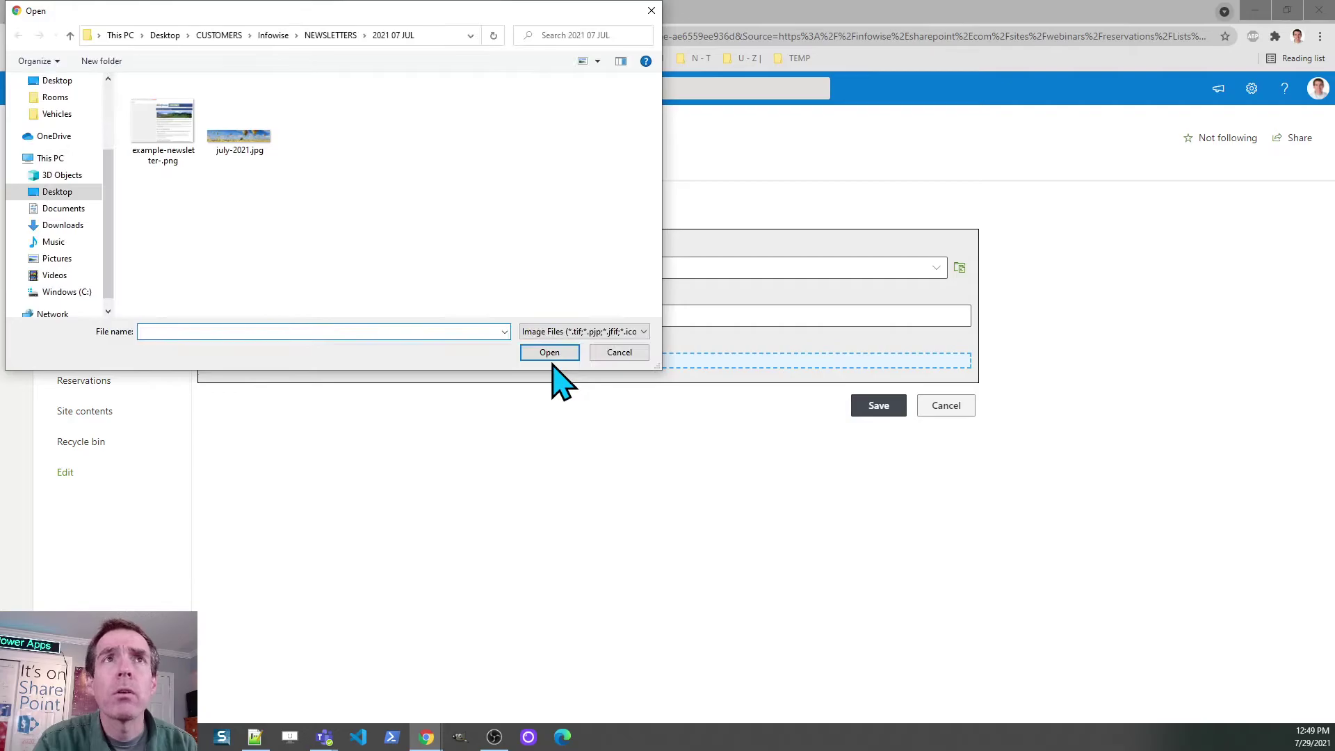
{"action": "left_click", "coordinate": [59, 82]}
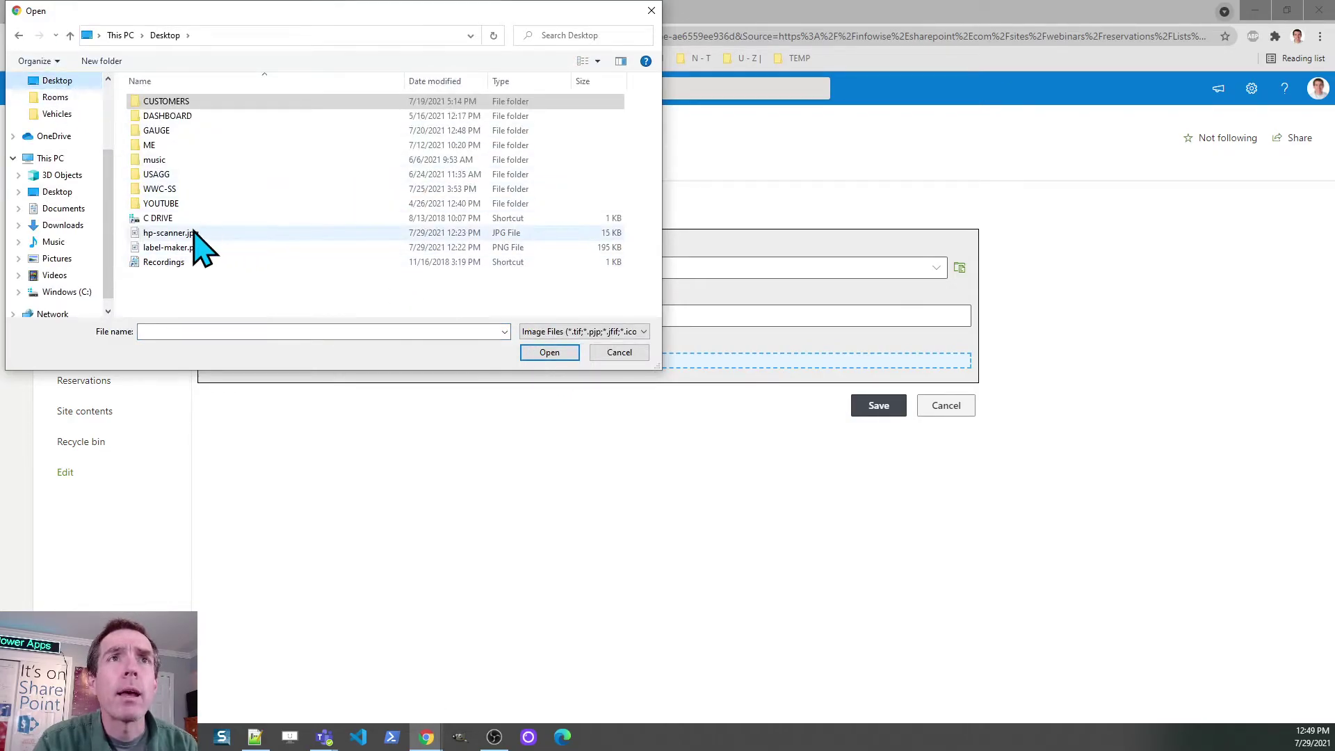
{"action": "left_click", "coordinate": [208, 234]}
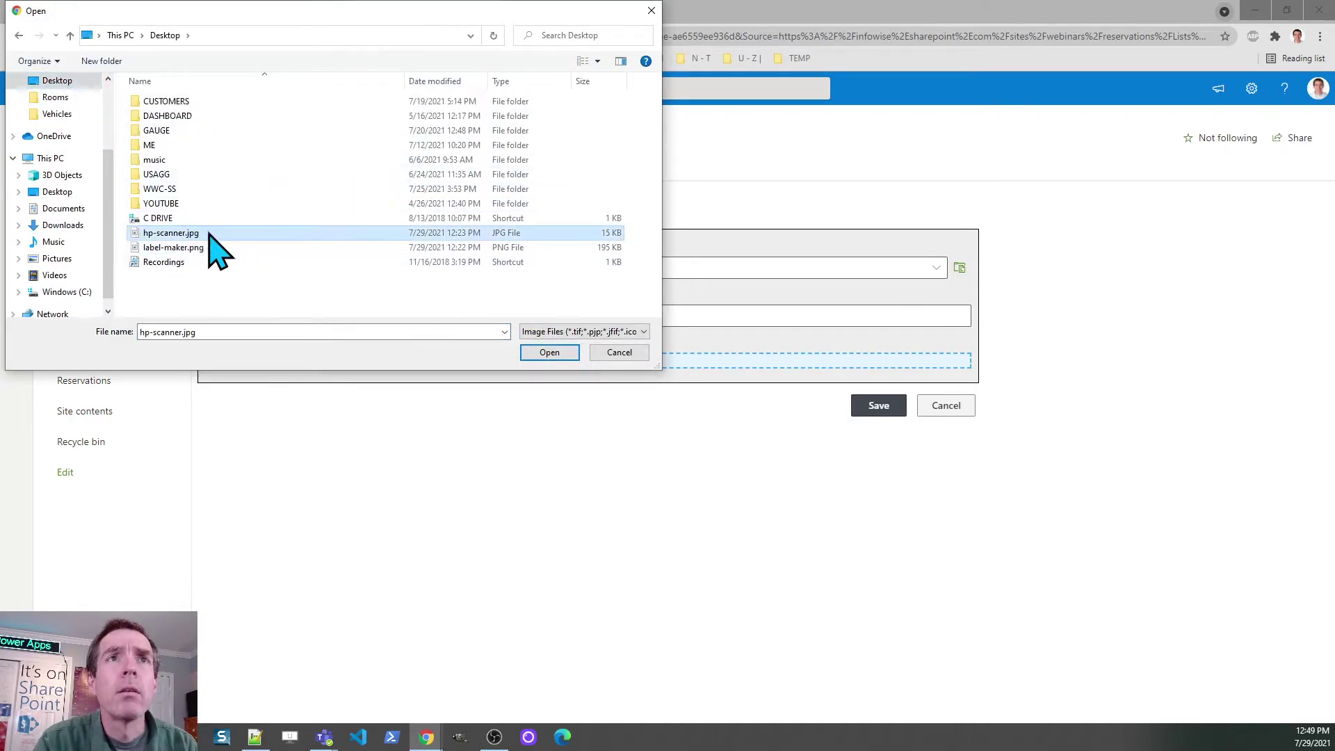
{"action": "left_click", "coordinate": [569, 353]}
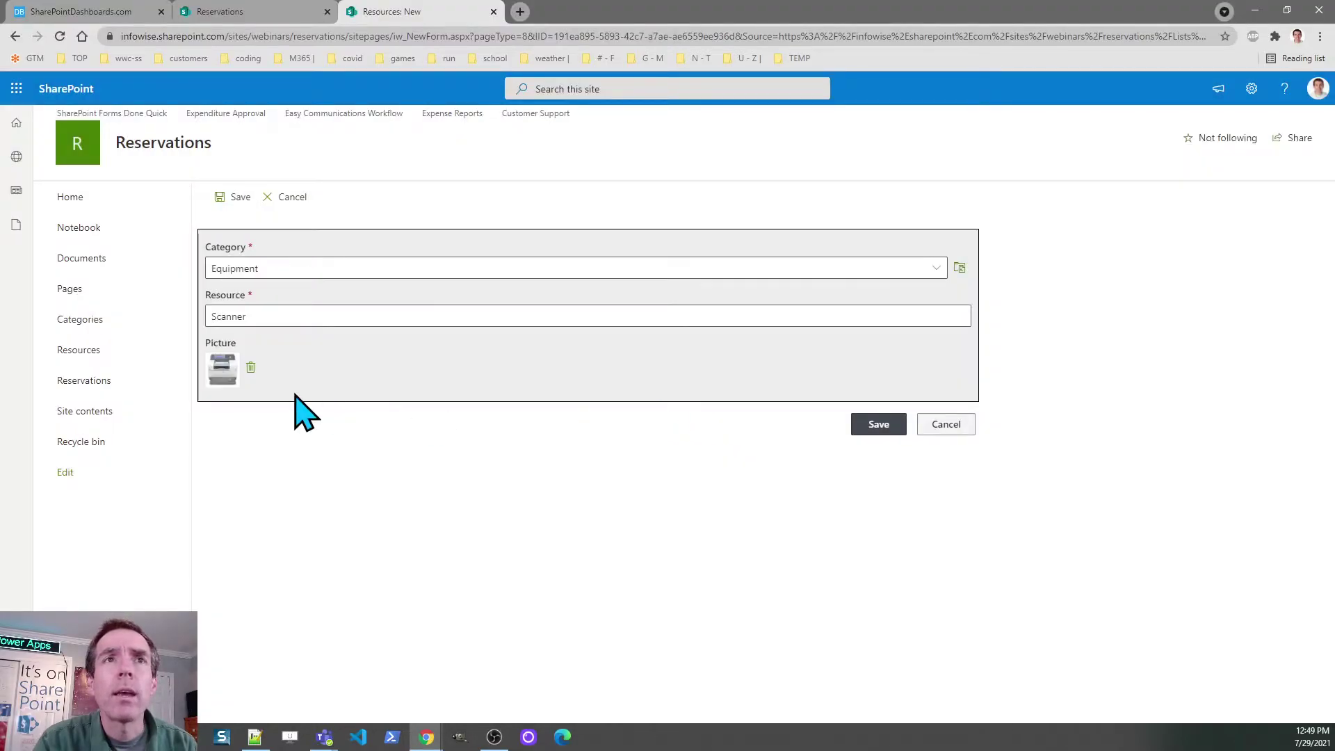
{"action": "left_click", "coordinate": [881, 425]}
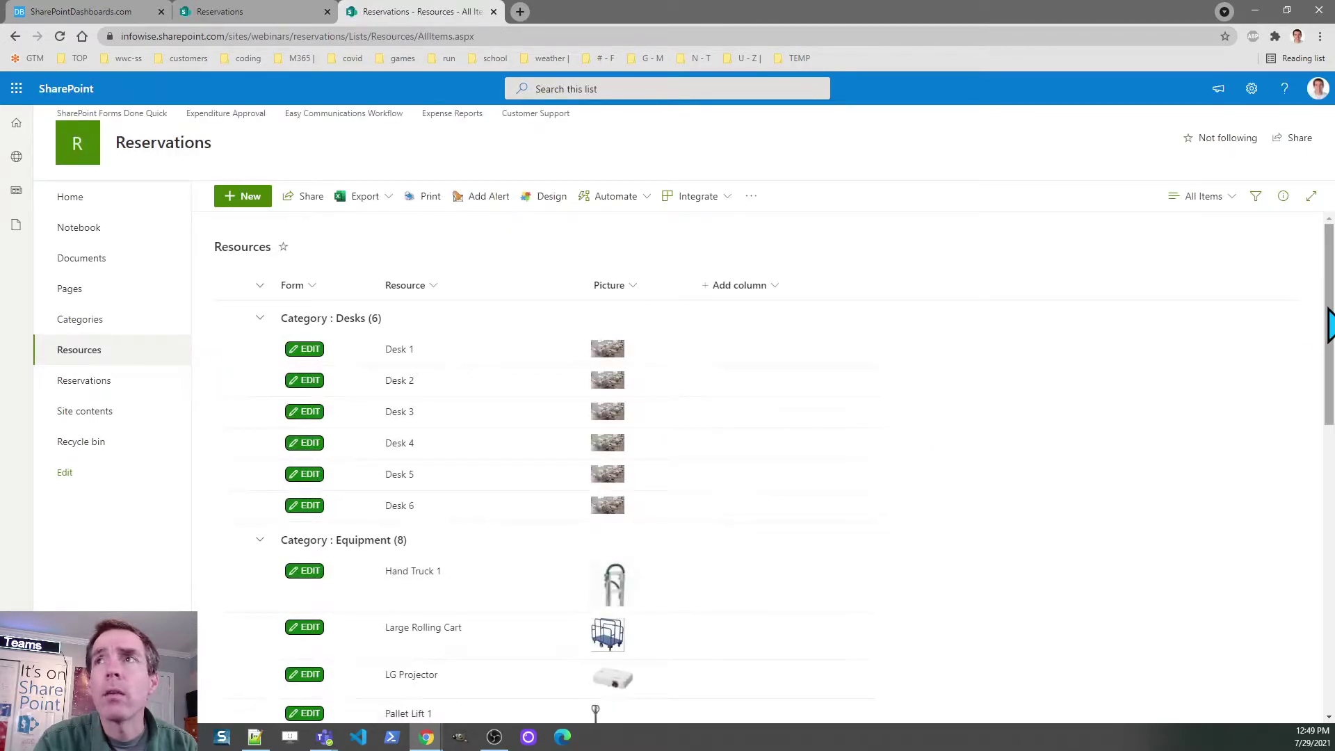
{"action": "scroll", "coordinate": [1331, 361], "scroll_direction": "down", "scroll_amount": 2}
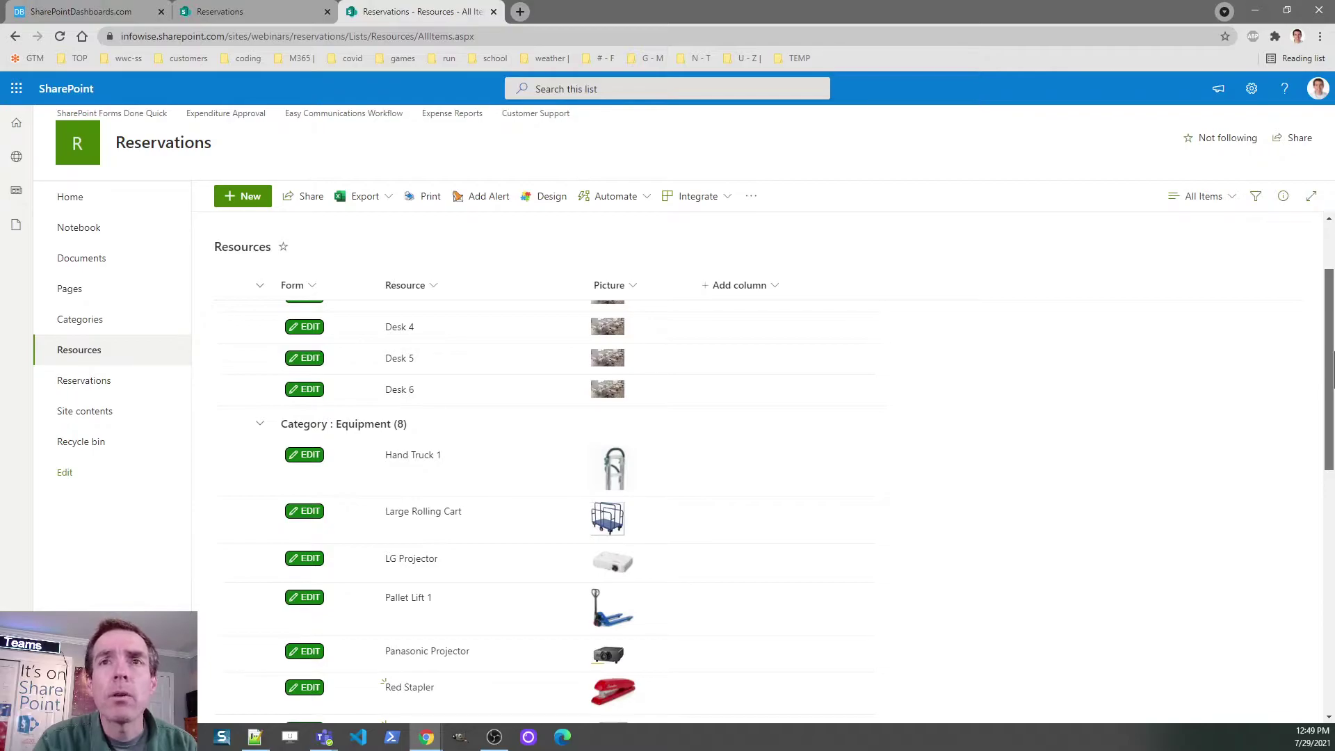
{"action": "left_click_drag", "start_coordinate": [1332, 361], "coordinate": [1327, 422]}
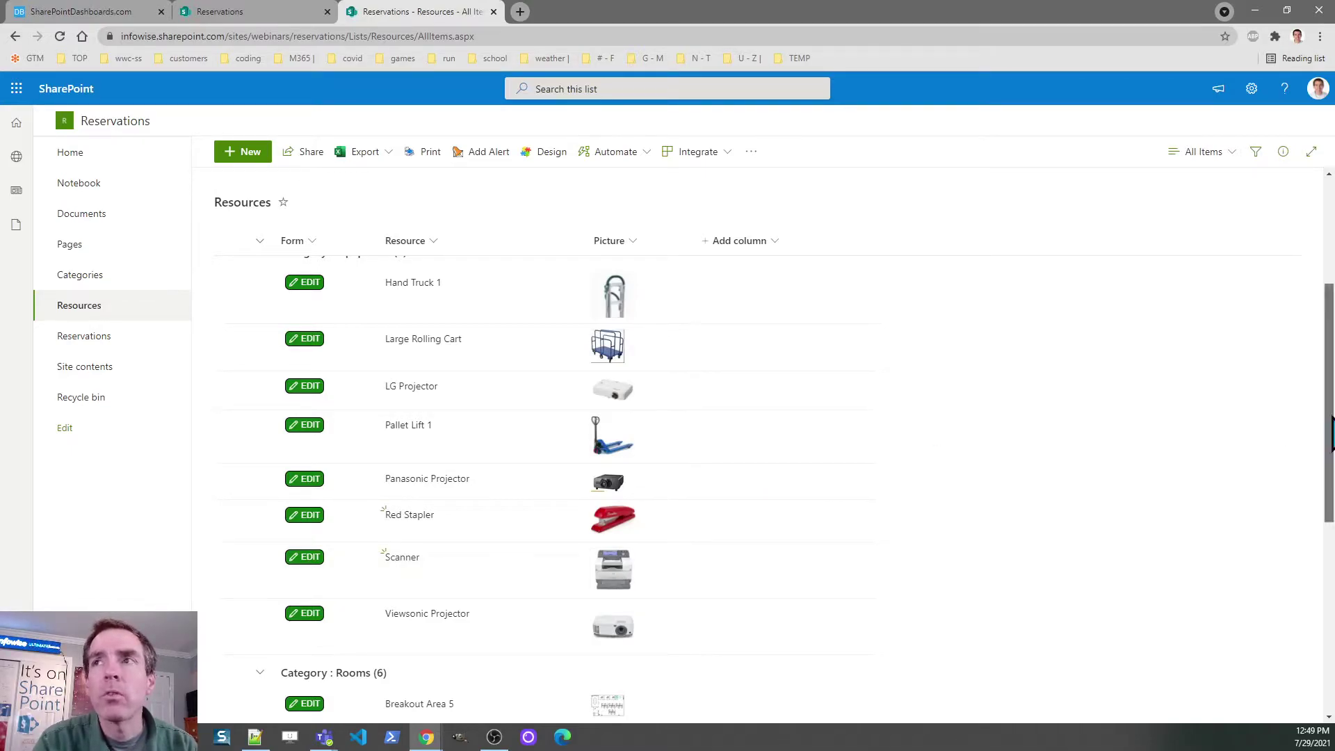
{"action": "left_click_drag", "start_coordinate": [1330, 431], "coordinate": [1325, 297]}
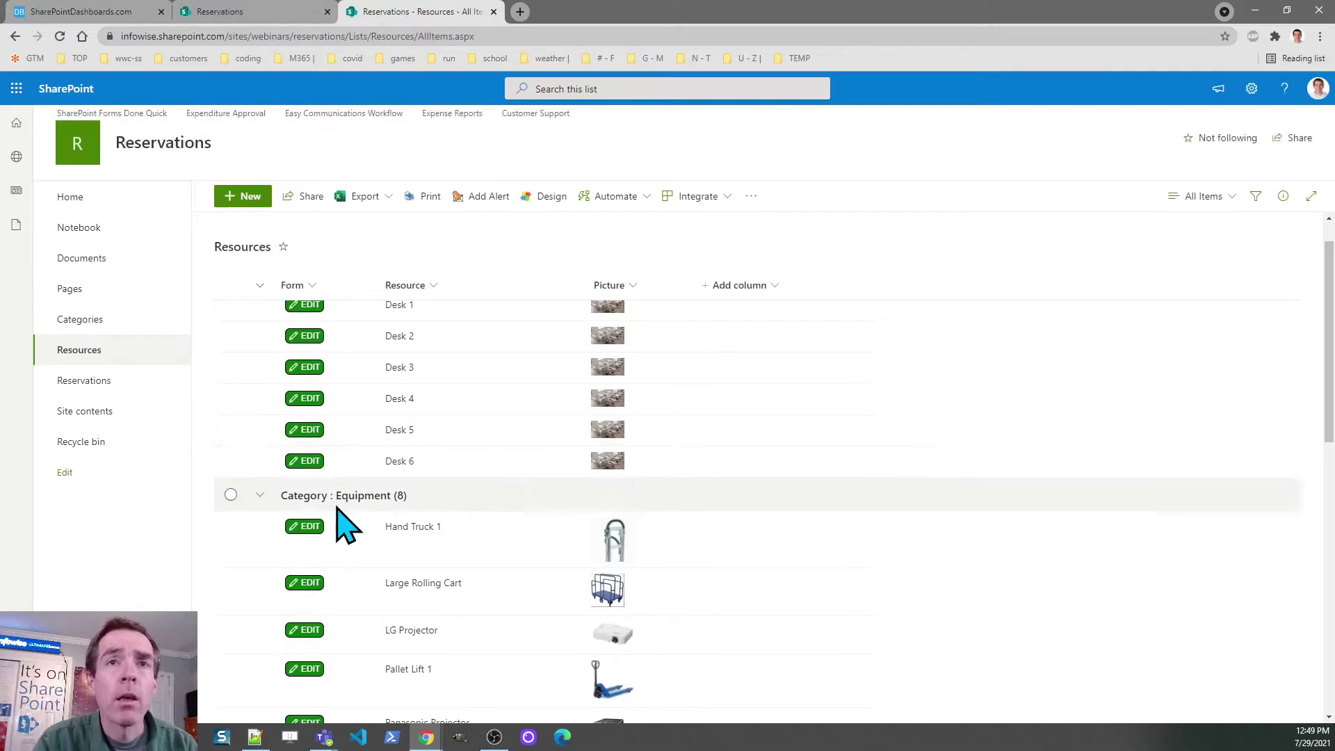
{"action": "left_click", "coordinate": [256, 497]}
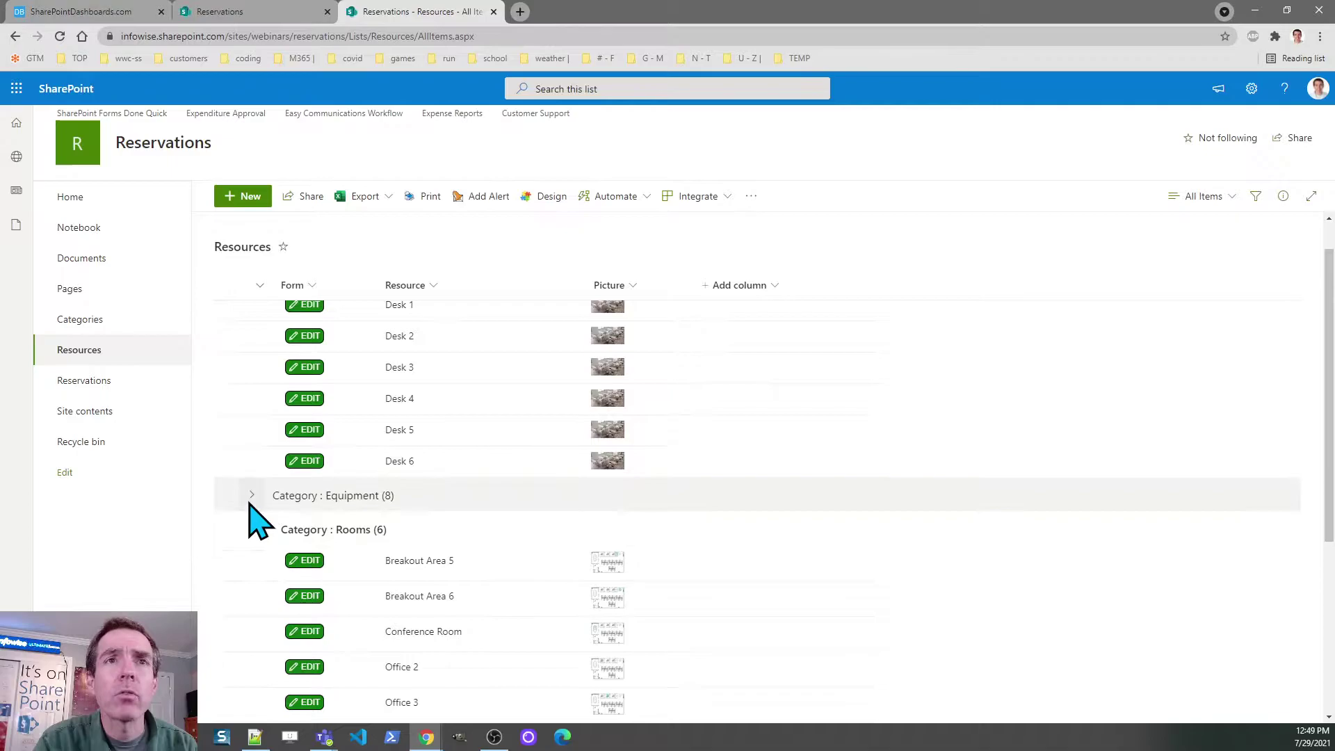
{"action": "left_click", "coordinate": [253, 496]}
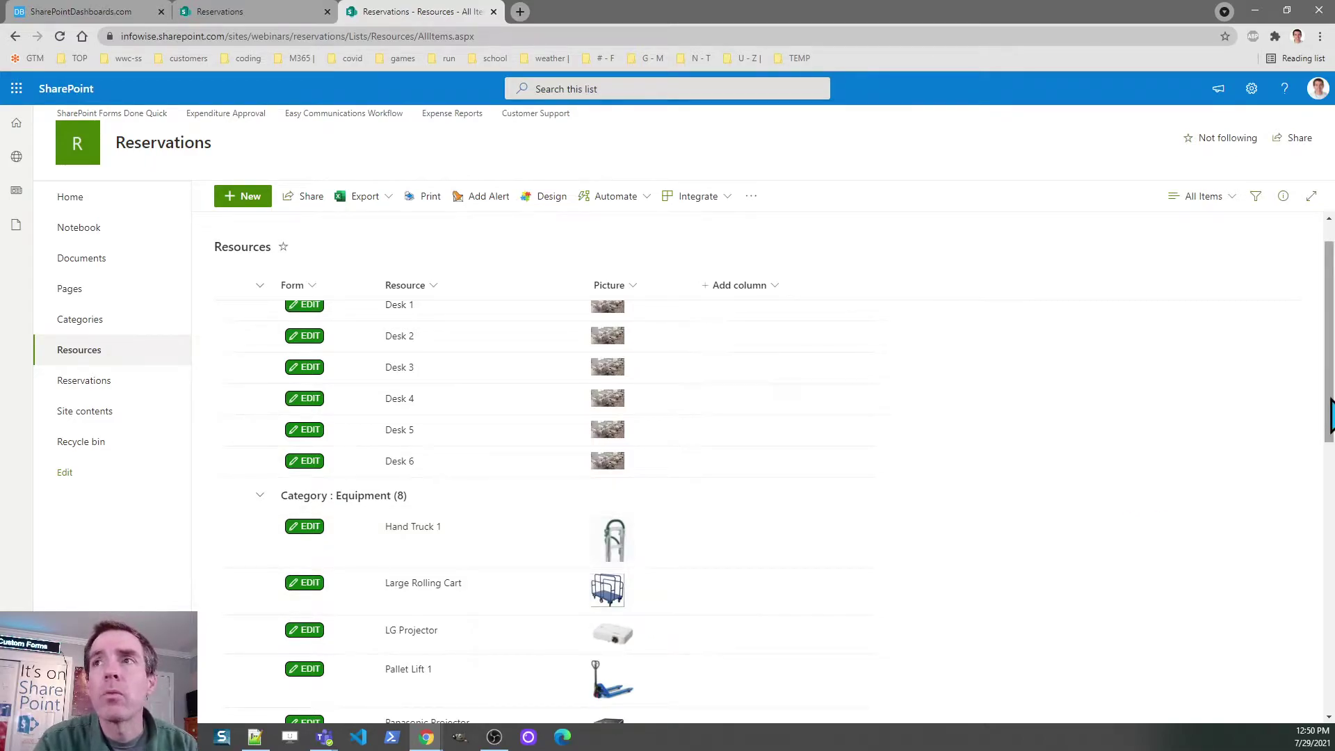
{"action": "left_click_drag", "start_coordinate": [1329, 416], "coordinate": [1330, 445]}
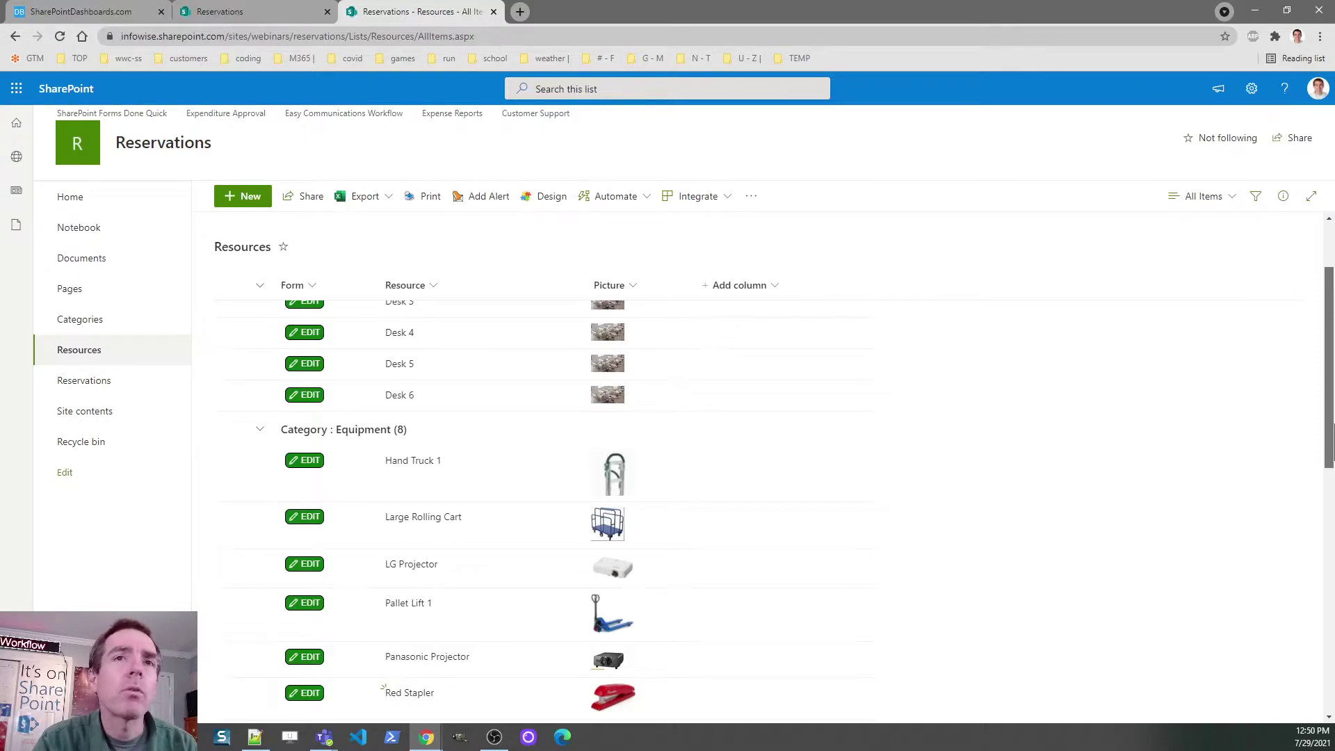
{"action": "left_click_drag", "start_coordinate": [1331, 445], "coordinate": [1331, 497]}
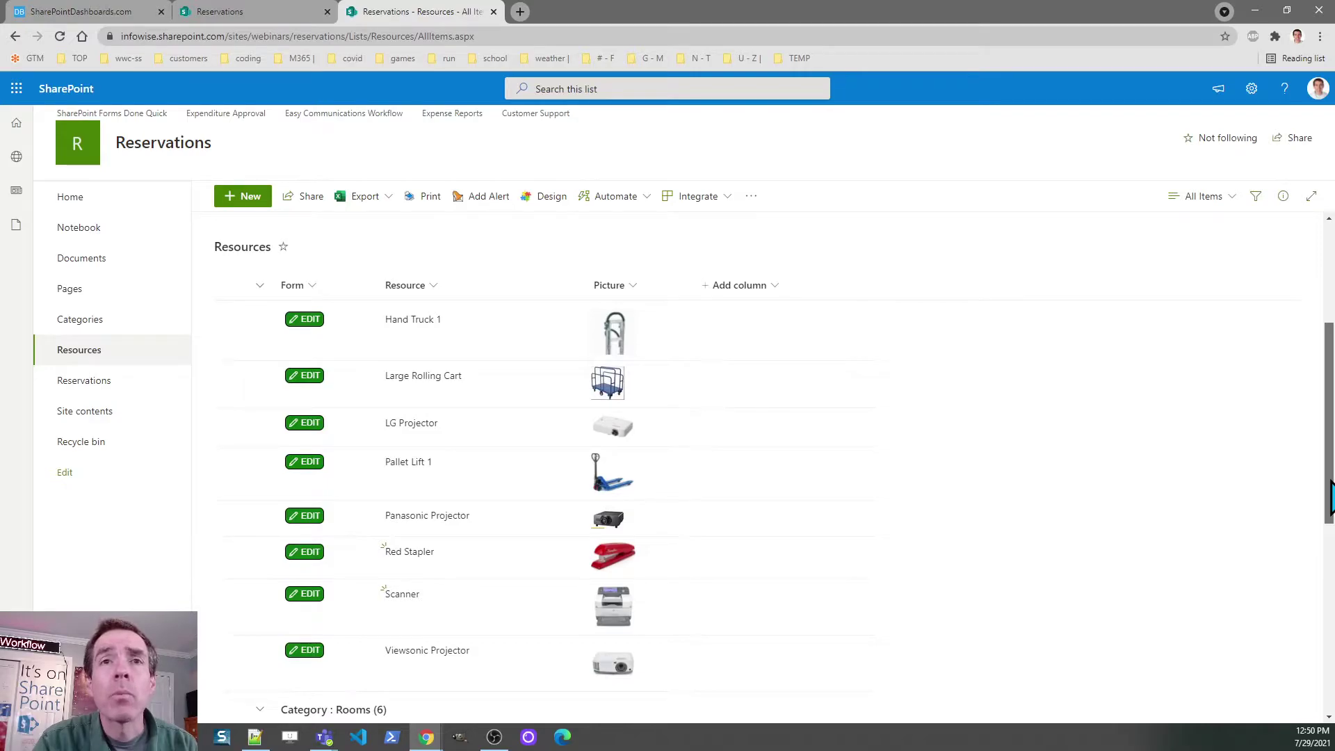
{"action": "left_click_drag", "start_coordinate": [1330, 497], "coordinate": [1318, 396]}
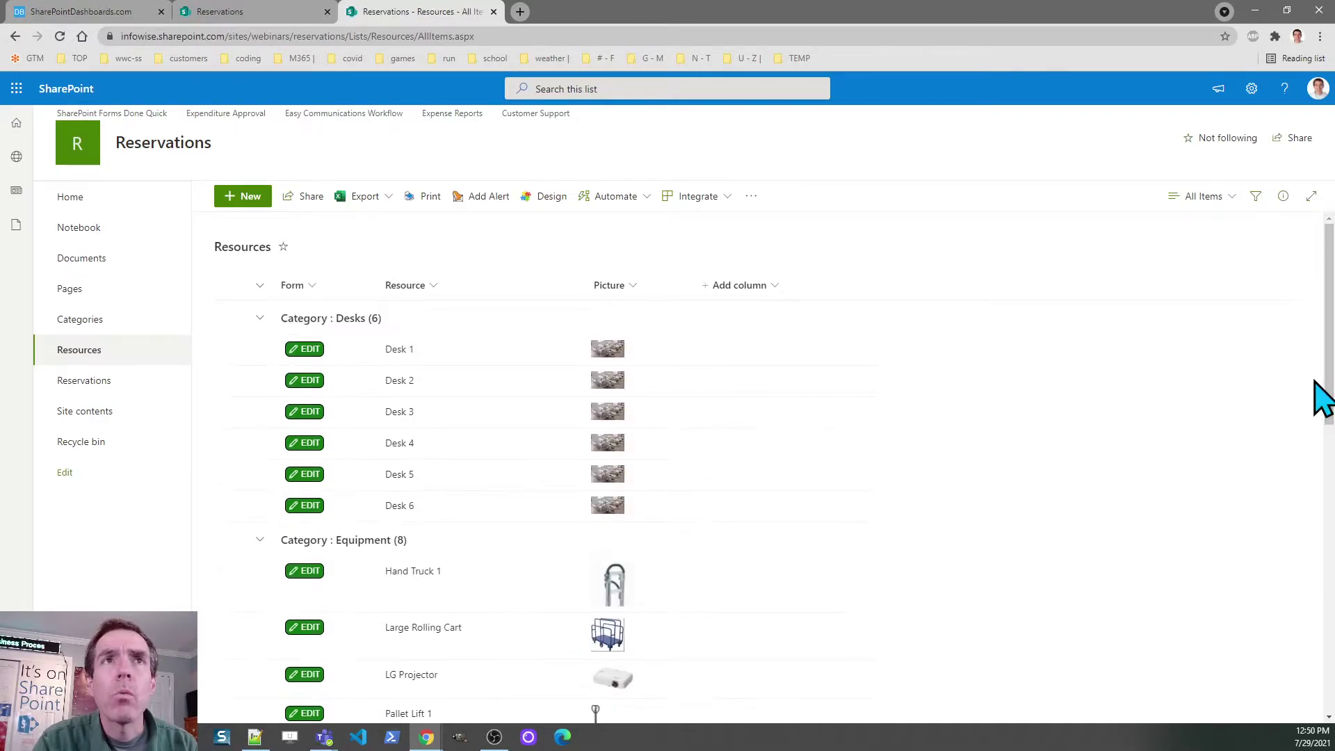
Save a new Label Maker resource in Equipment, pictured with label-maker.png.
{"action": "left_click", "coordinate": [250, 197]}
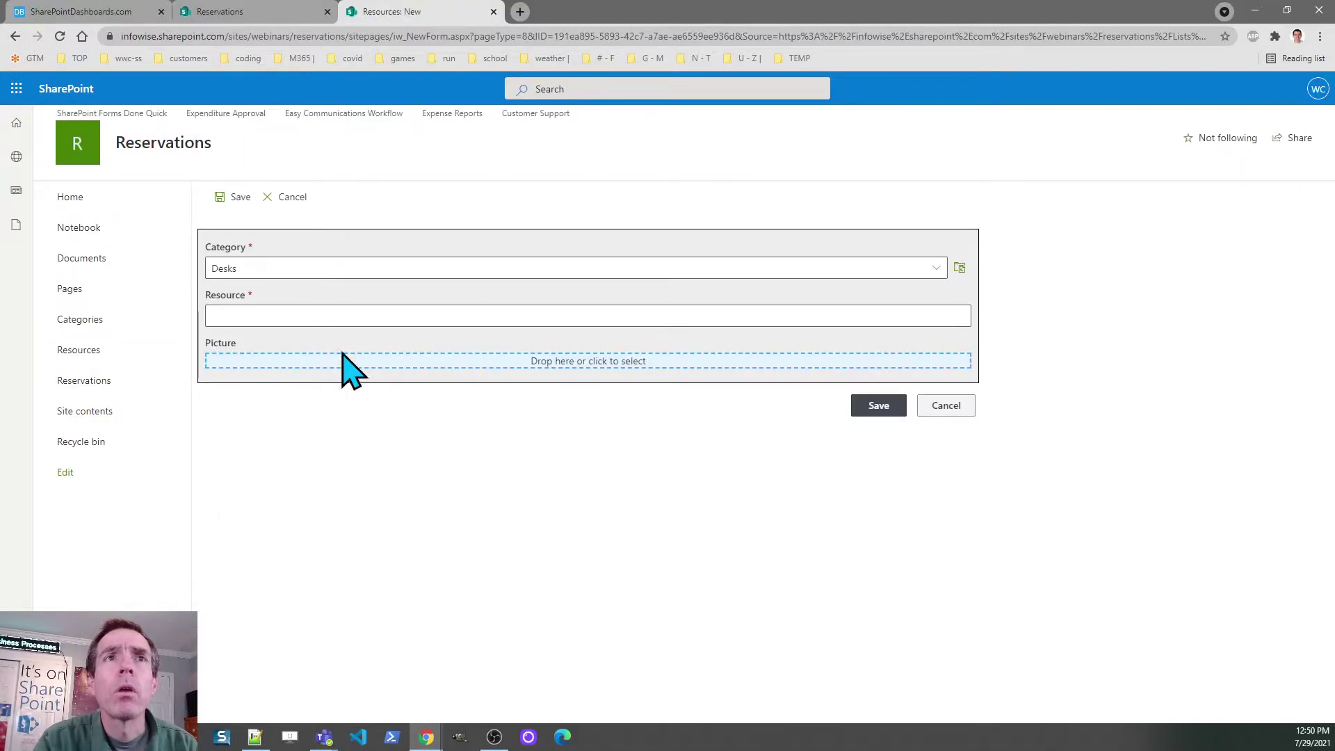
{"action": "left_click", "coordinate": [412, 361]}
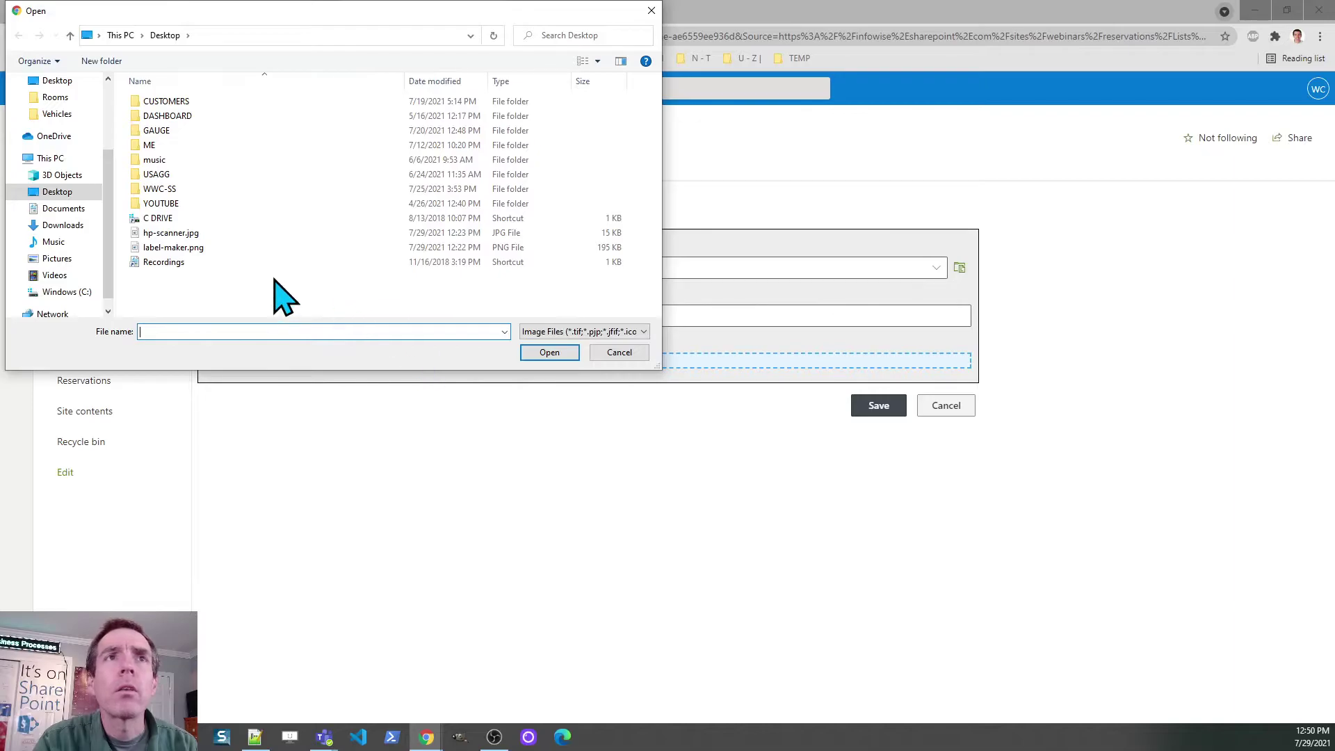
{"action": "left_click", "coordinate": [174, 248]}
{"action": "left_click", "coordinate": [549, 353]}
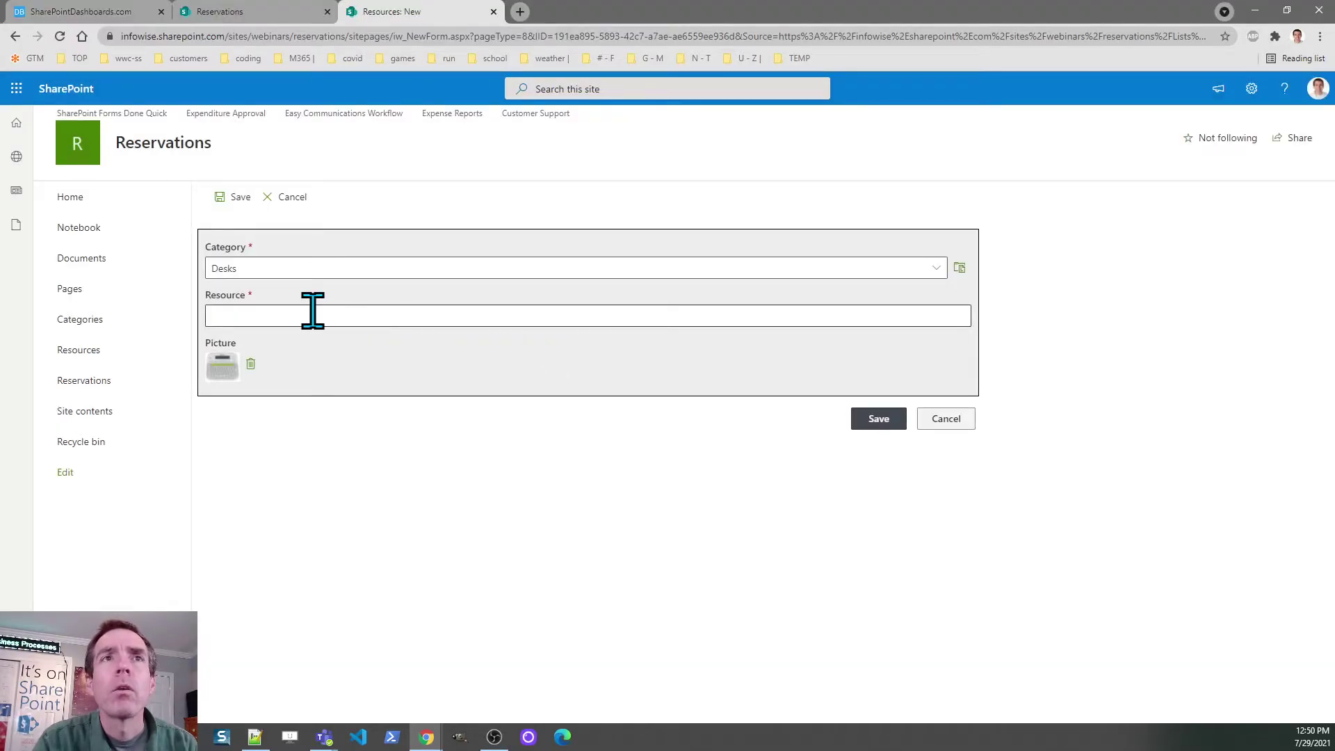
{"action": "left_click", "coordinate": [319, 312]}
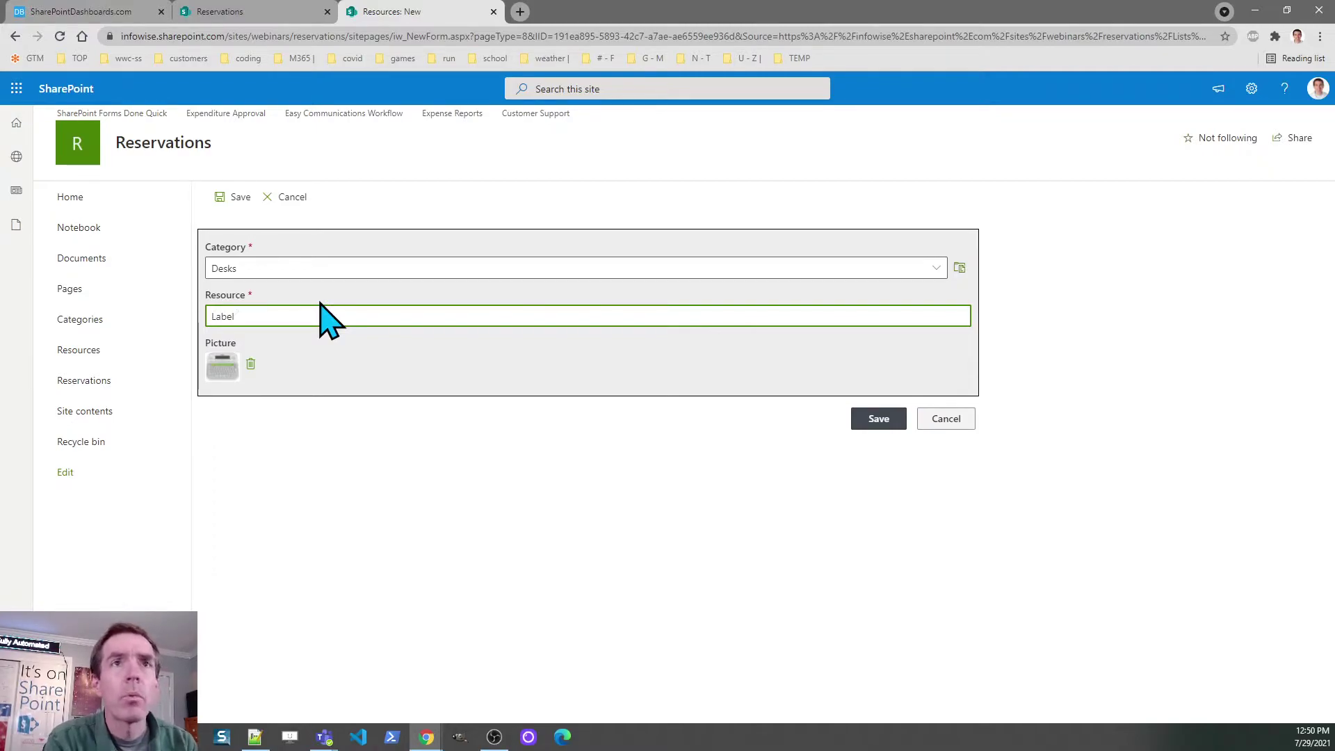
{"action": "left_click", "coordinate": [297, 268]}
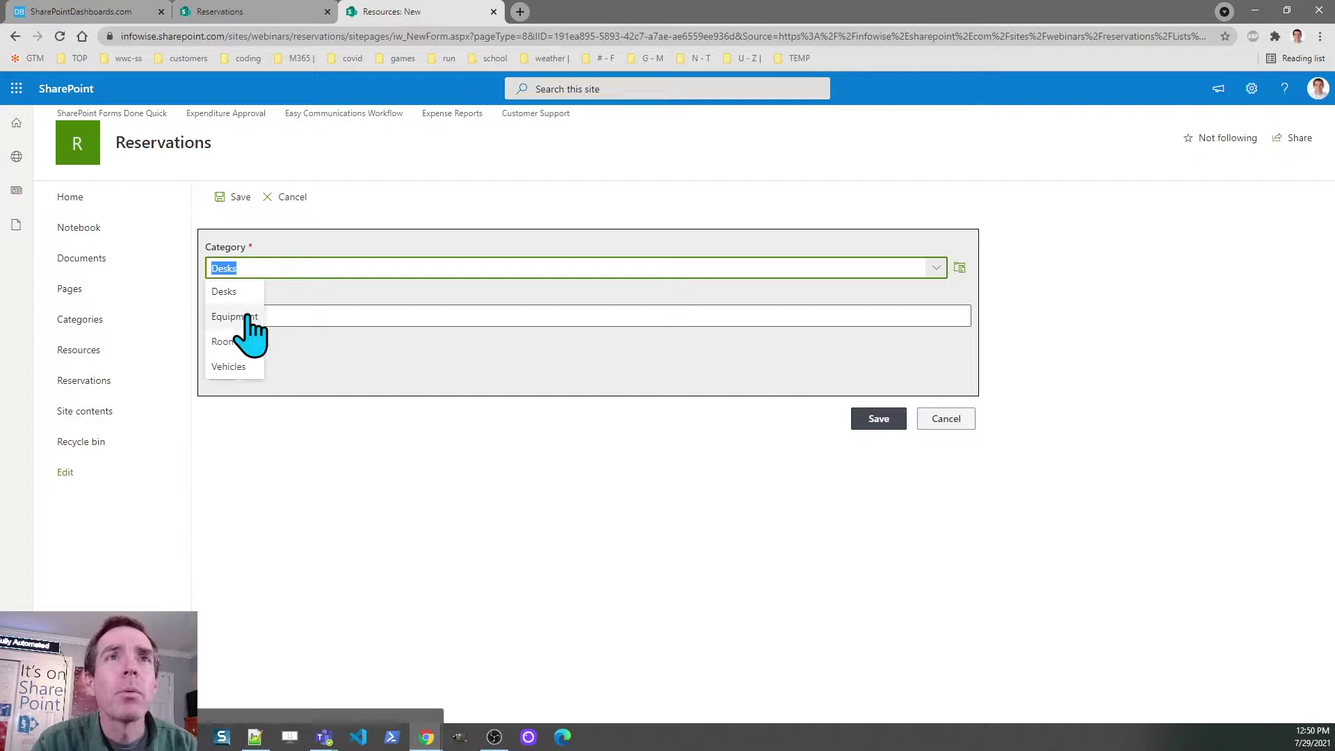
{"action": "left_click", "coordinate": [251, 317]}
{"action": "left_click", "coordinate": [878, 418]}
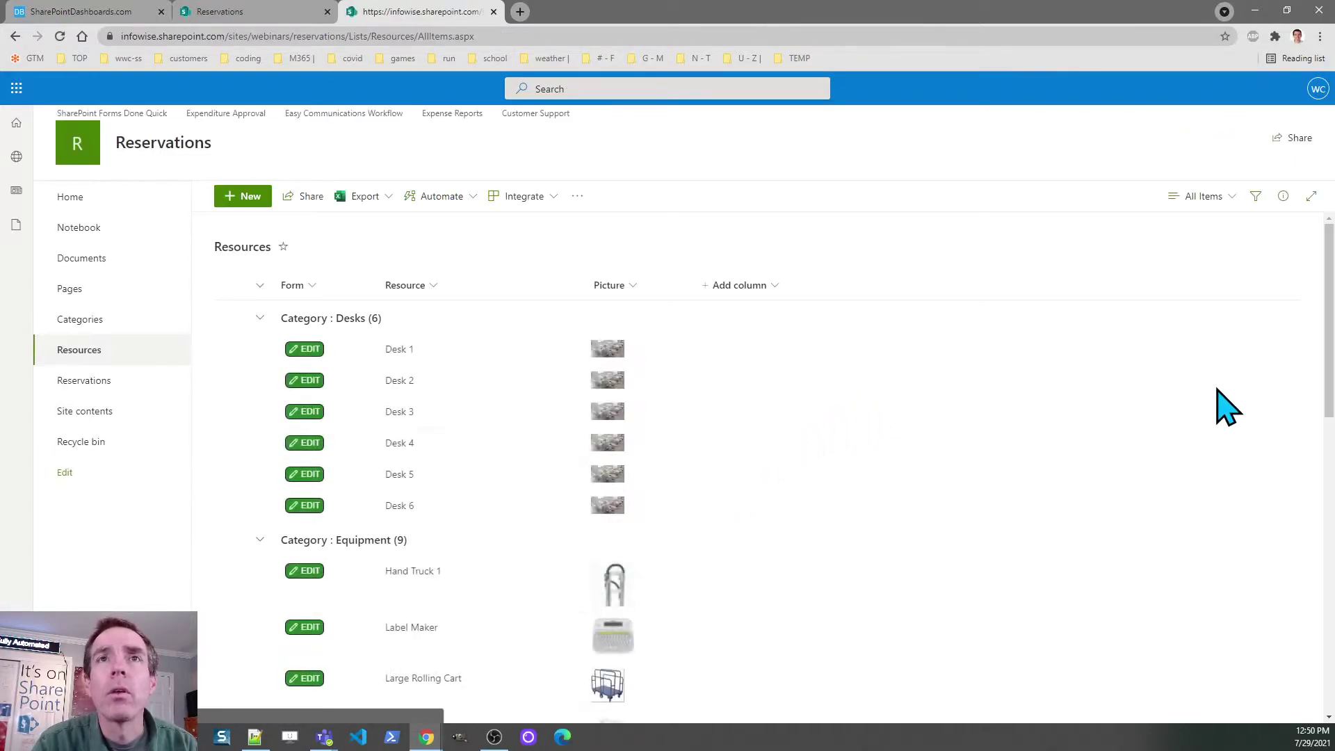
Scroll the Resources list to find Label Maker among the nine Equipment items.
{"action": "scroll", "coordinate": [383, 528], "scroll_direction": "down", "scroll_amount": 1}
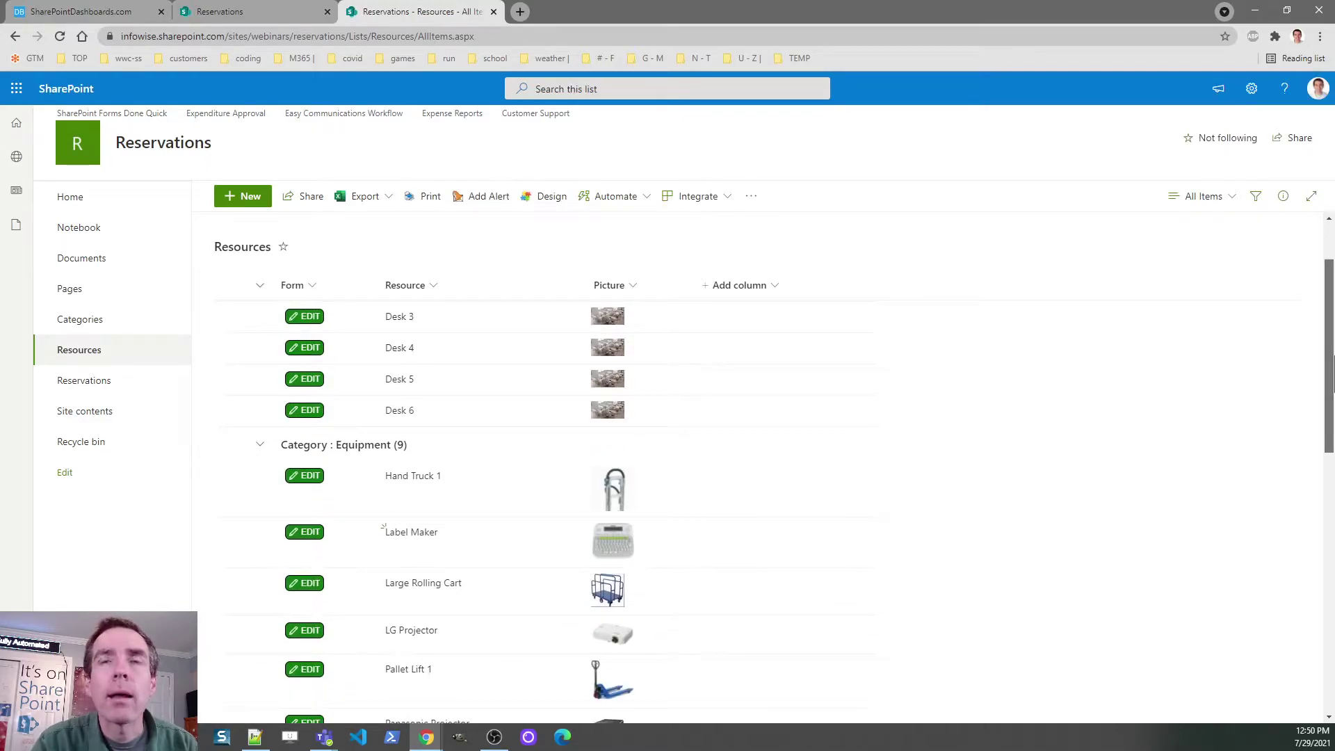
{"action": "left_click_drag", "start_coordinate": [1333, 365], "coordinate": [1333, 337]}
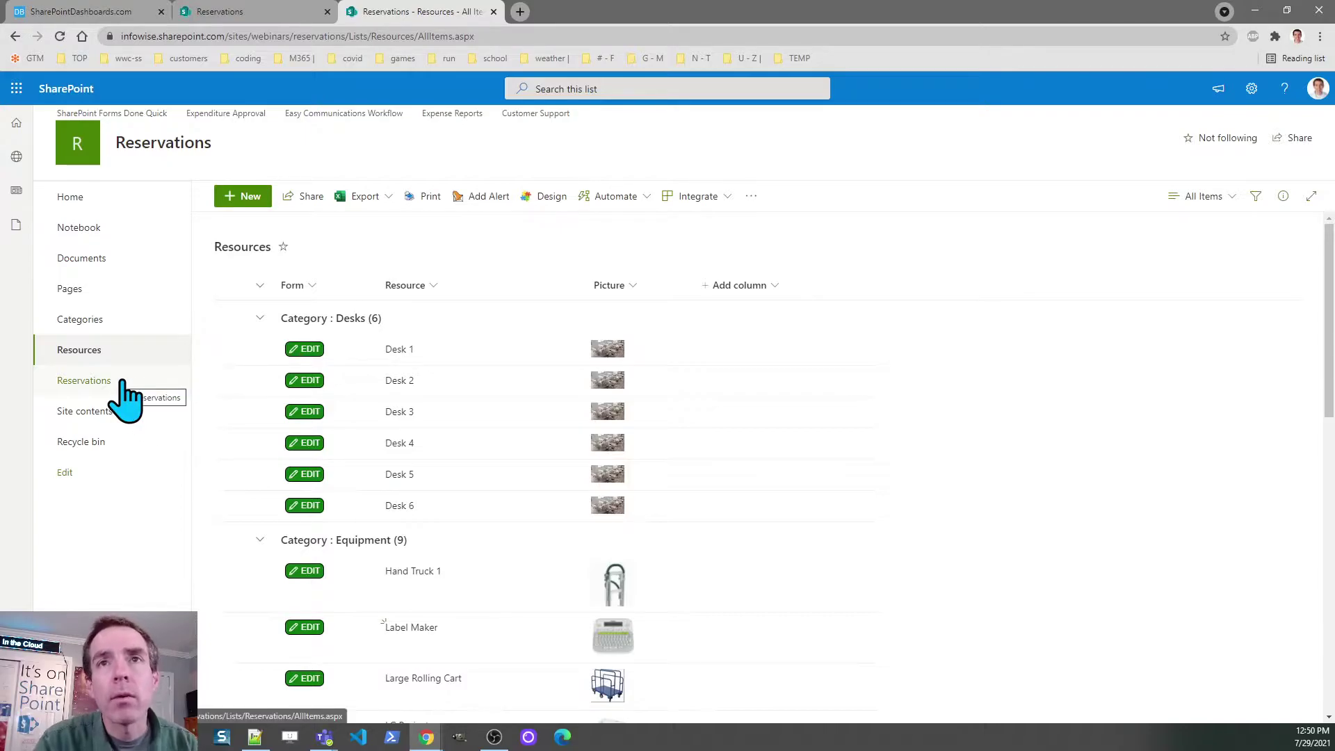
Open the Reservations list and scroll through it to find Red Stapler's Res.7 marked Conflict.
{"action": "left_click", "coordinate": [98, 391]}
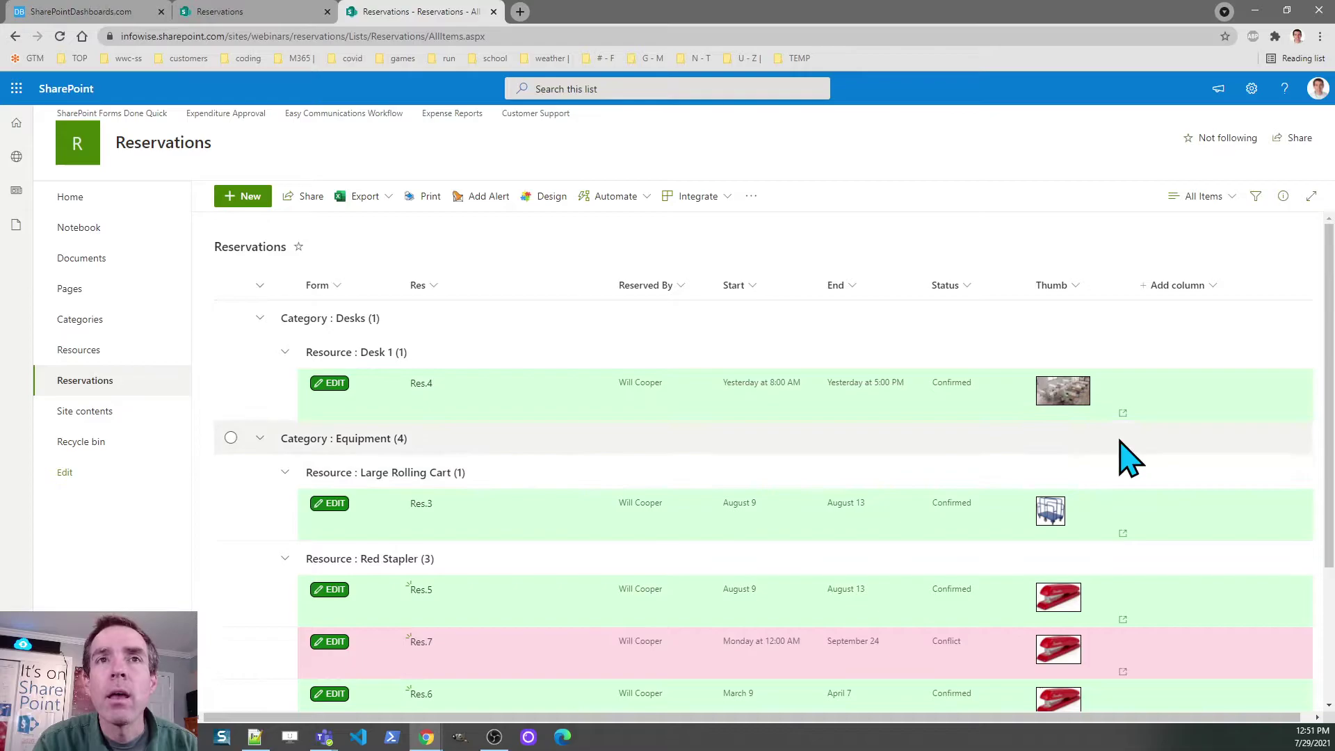
{"action": "left_click_drag", "start_coordinate": [1331, 397], "coordinate": [1332, 354]}
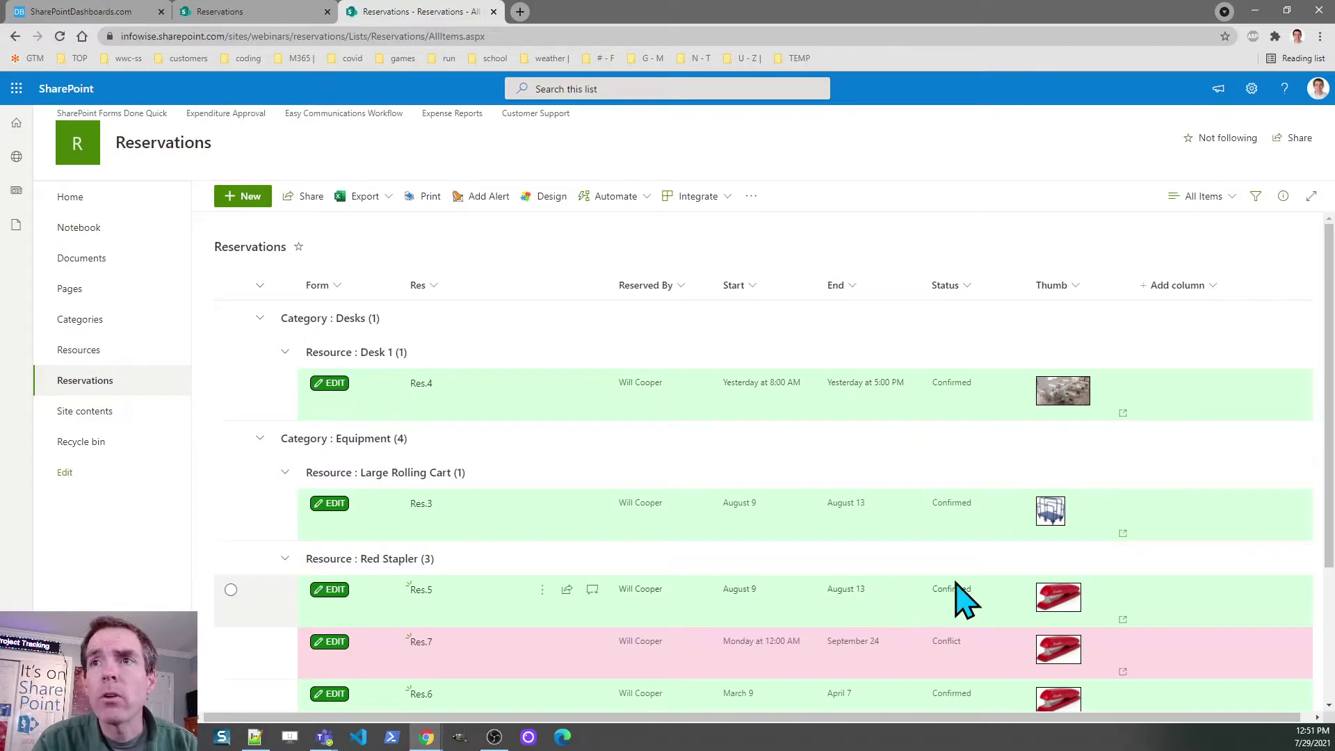
{"action": "left_click_drag", "start_coordinate": [1329, 459], "coordinate": [1330, 542]}
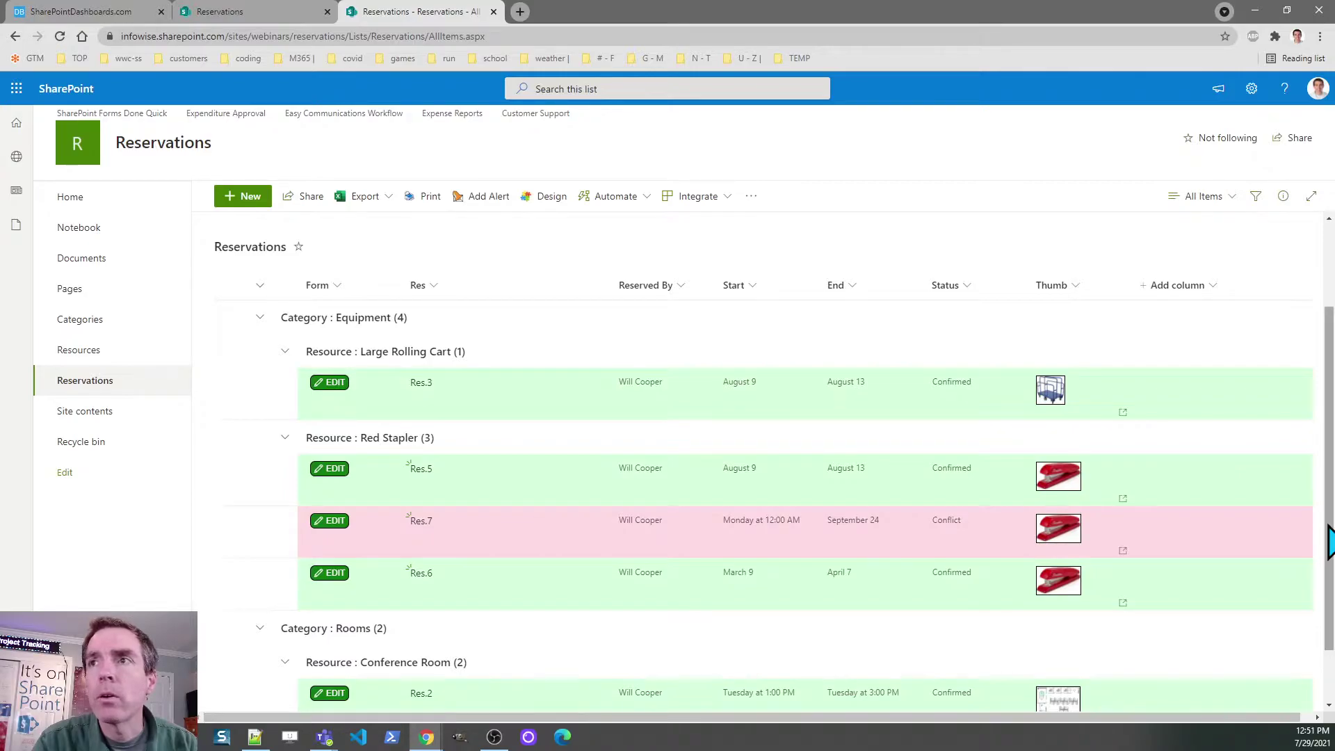
{"action": "left_click_drag", "start_coordinate": [1329, 542], "coordinate": [1329, 459]}
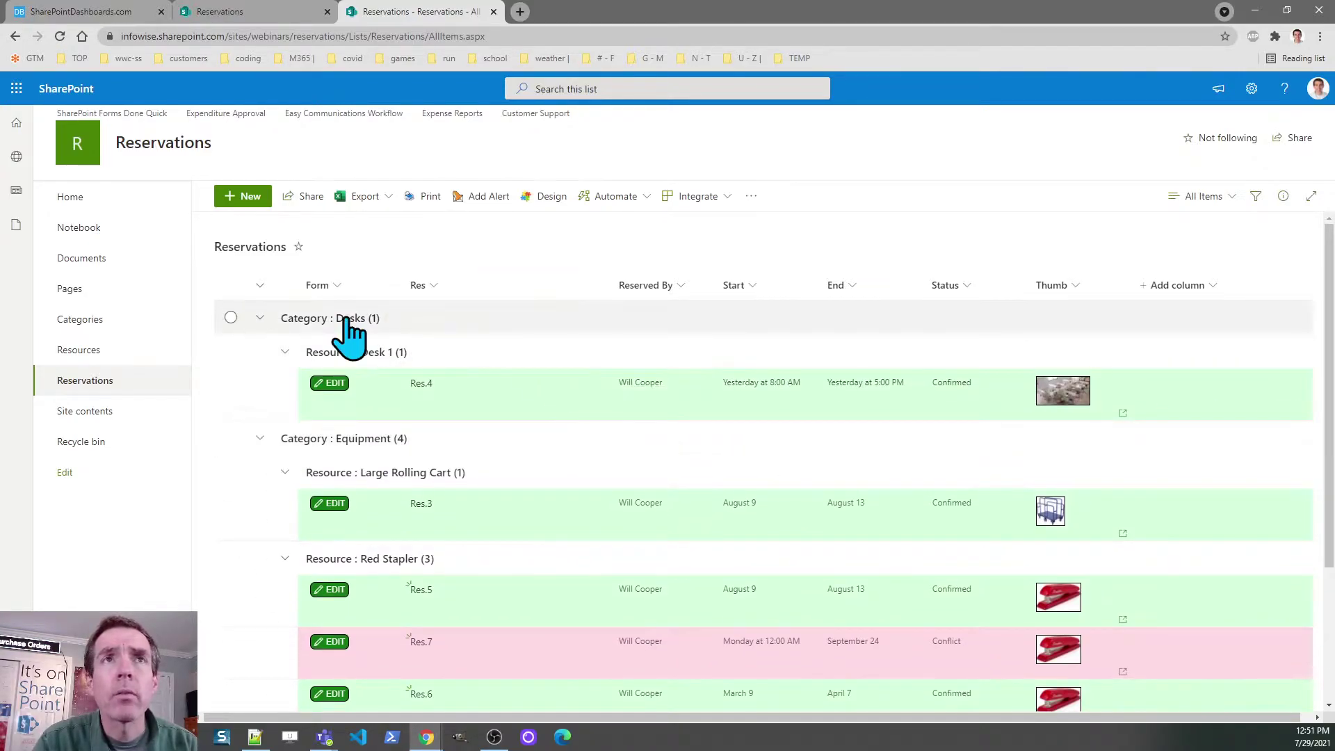
Start a new reservation, prefilled with category Desks, resource Desk 1 and status Pending.
{"action": "left_click", "coordinate": [247, 198]}
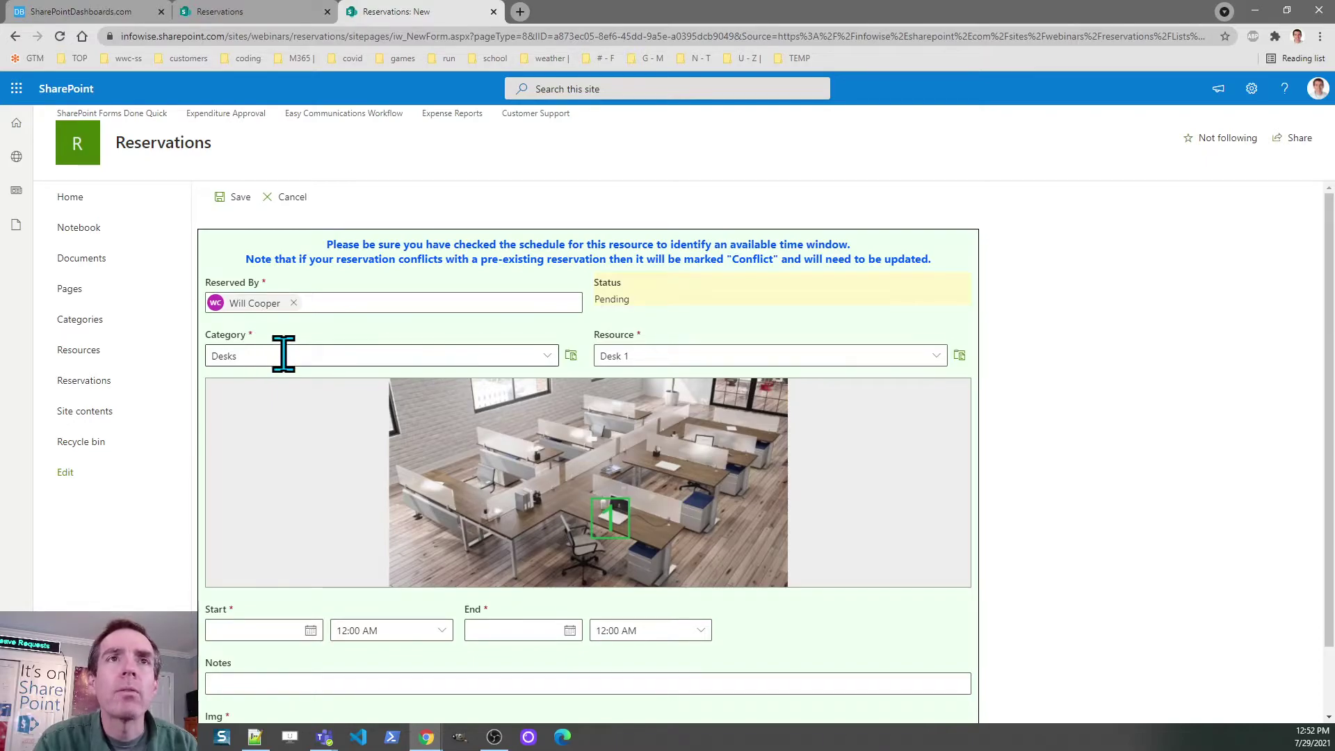
Try the Equipment category, then switch back to Desks and pick Desk 2, then Desk 3.
{"action": "left_click", "coordinate": [550, 359]}
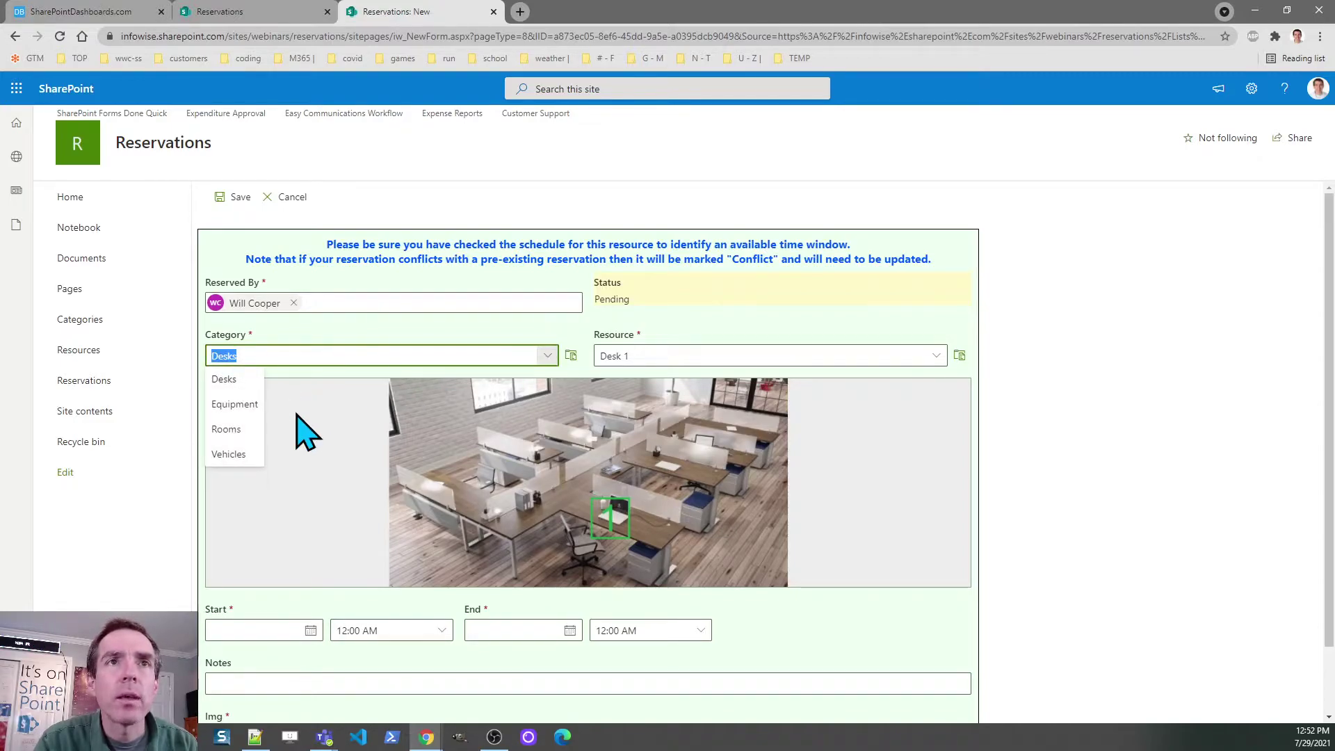
{"action": "left_click", "coordinate": [240, 406]}
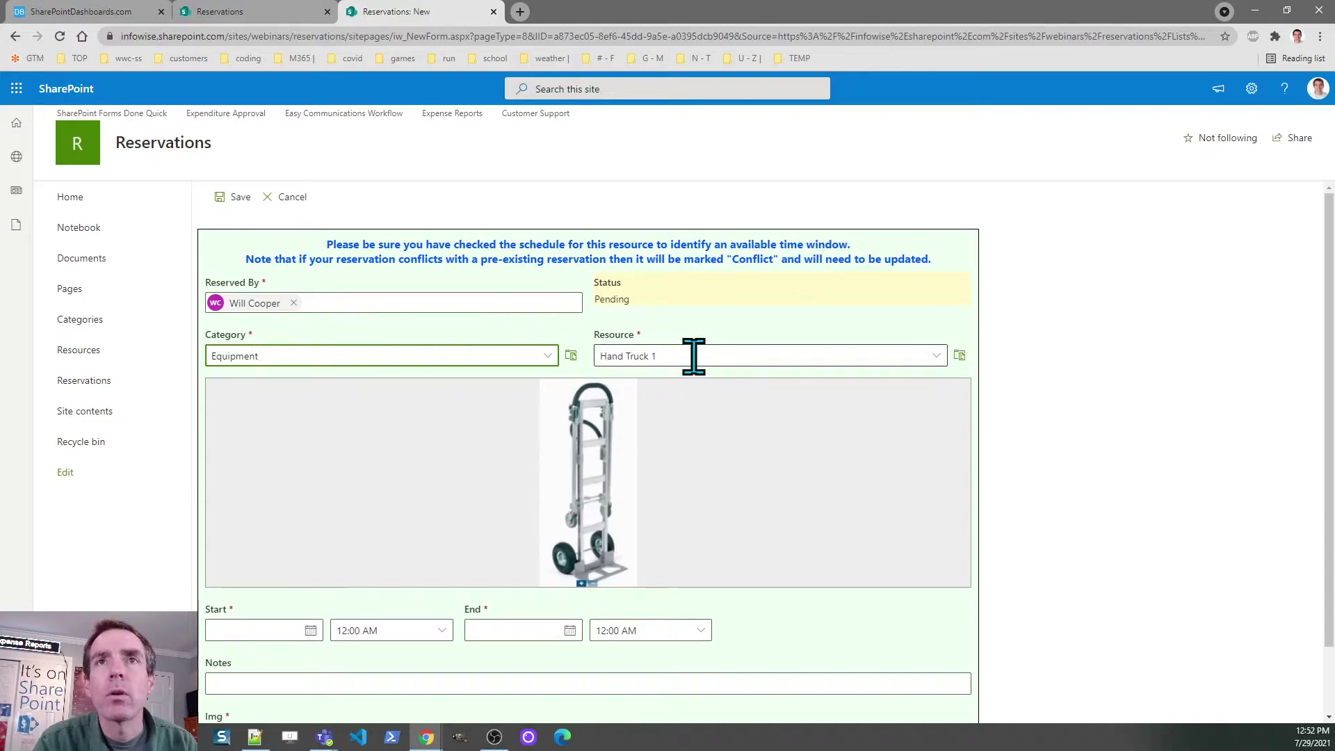
{"action": "left_click", "coordinate": [935, 356]}
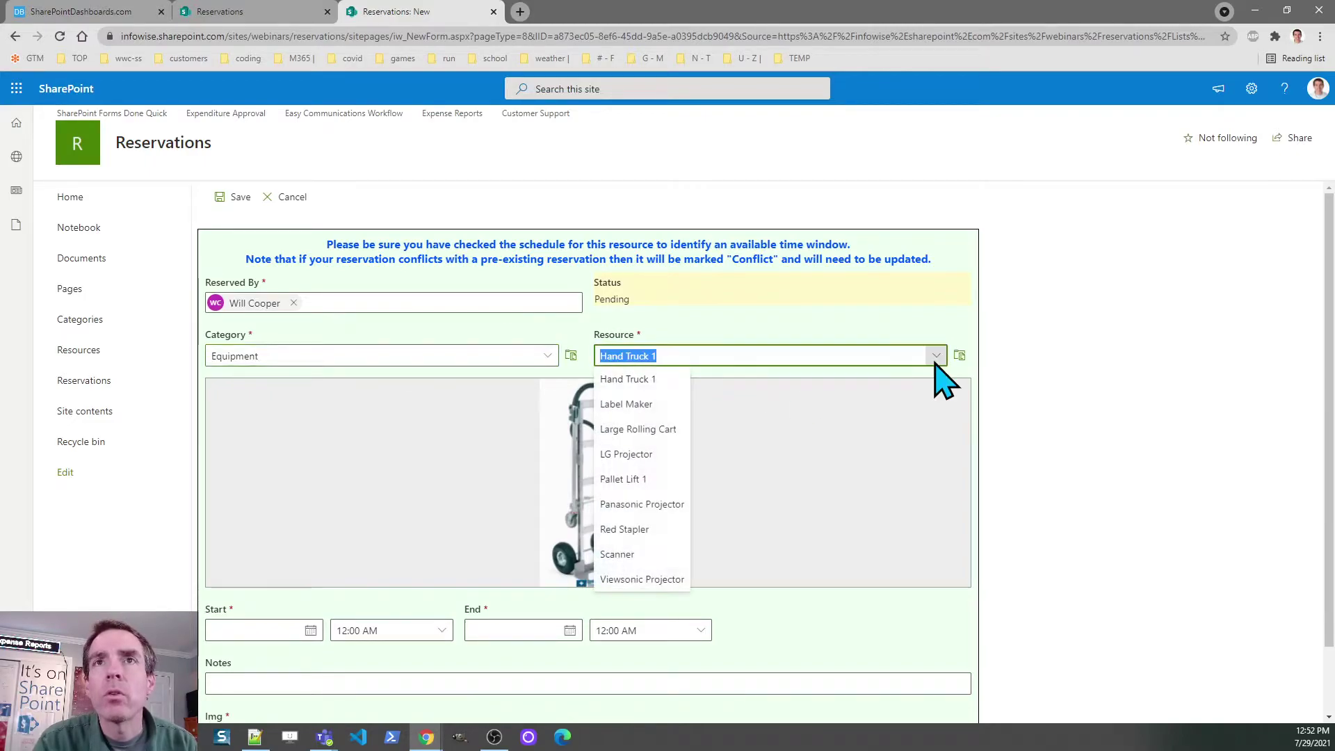
{"action": "left_click", "coordinate": [935, 358]}
{"action": "left_click", "coordinate": [549, 357]}
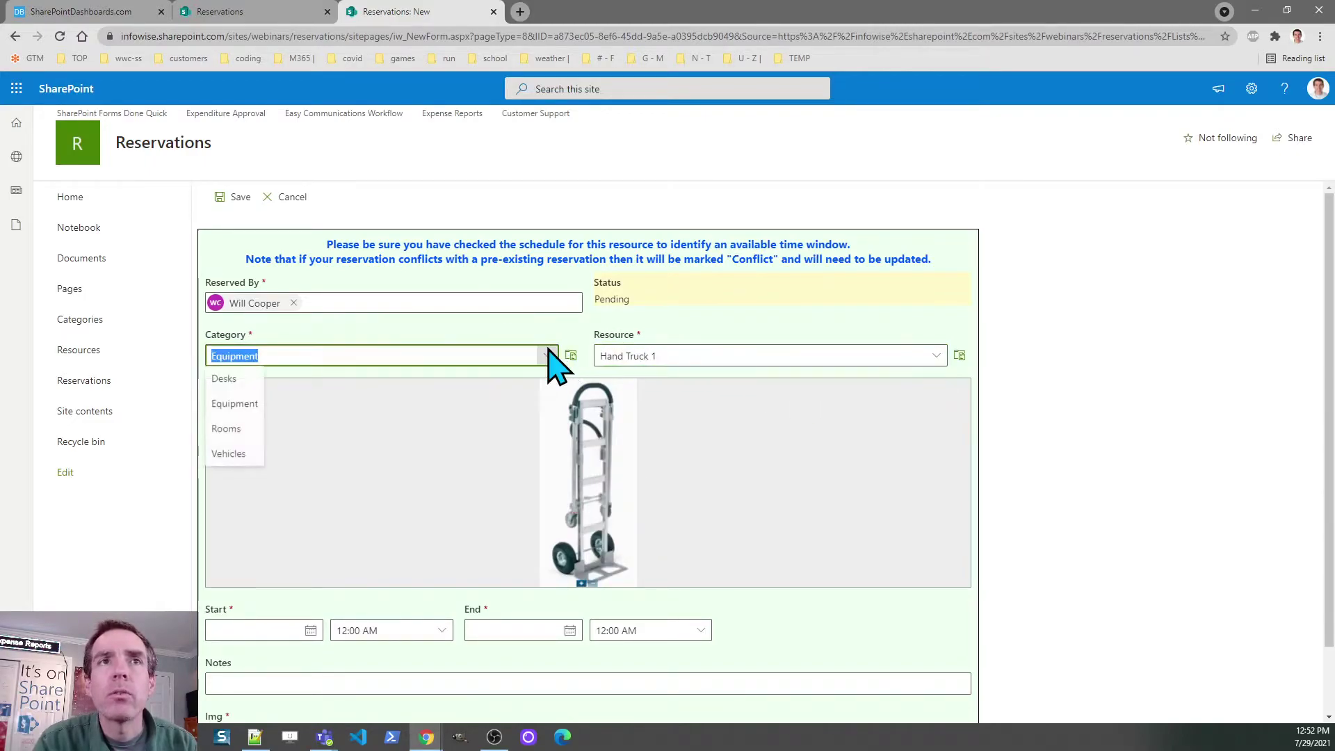
{"action": "left_click", "coordinate": [224, 379]}
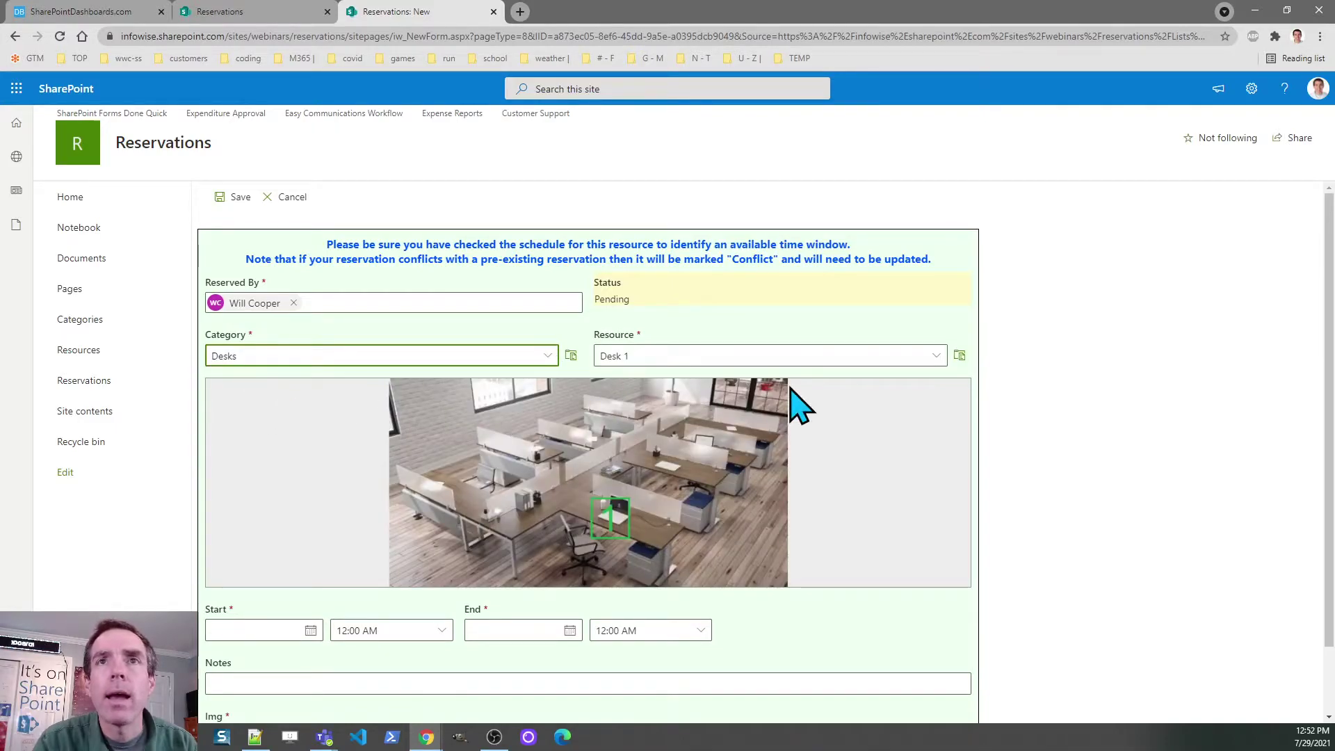
{"action": "left_click", "coordinate": [937, 357]}
{"action": "left_click", "coordinate": [632, 426]}
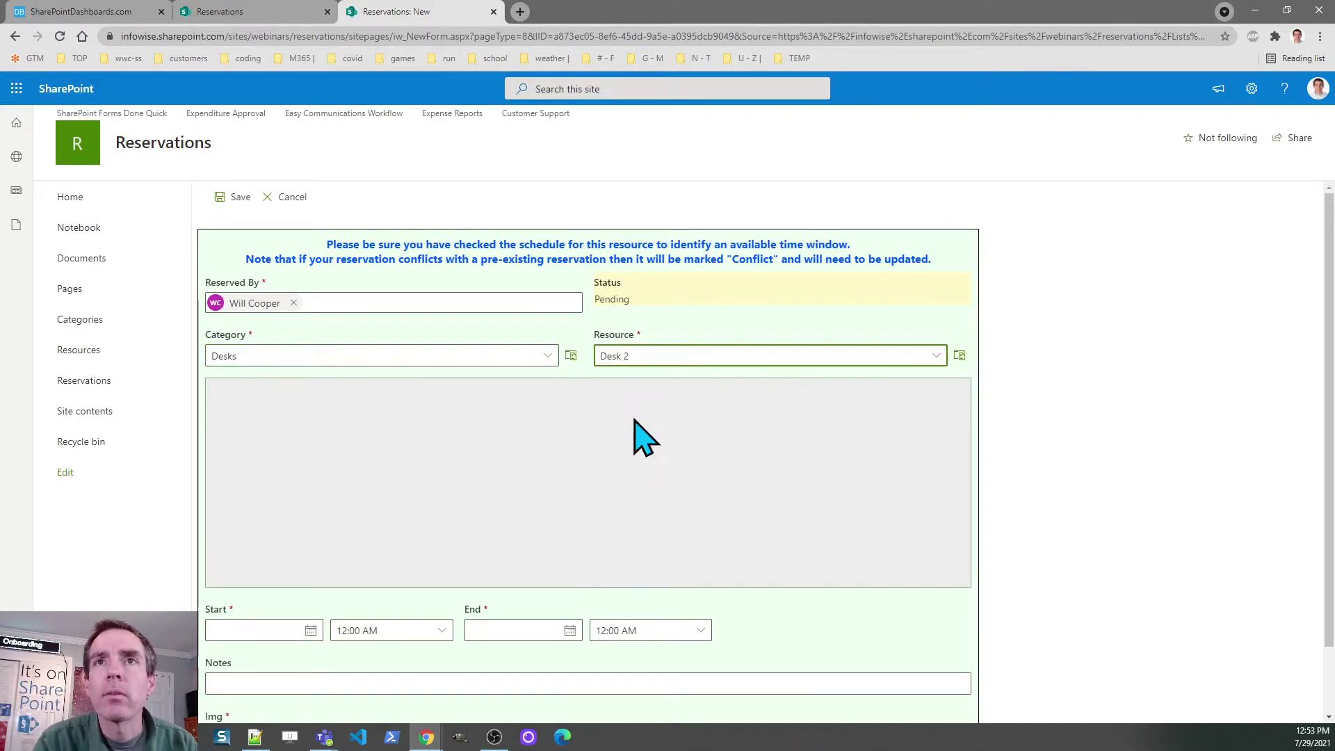
{"action": "left_click", "coordinate": [934, 356]}
{"action": "left_click", "coordinate": [609, 441]}
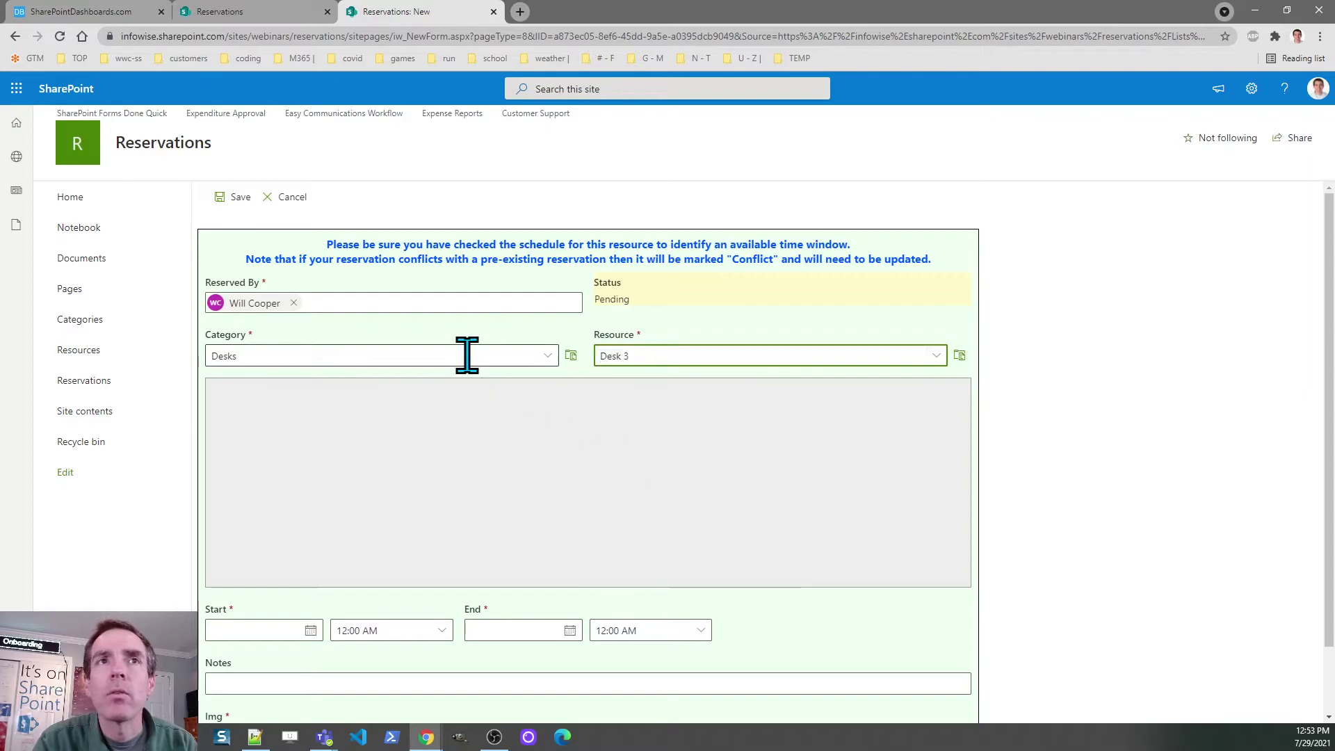
Set the category to Equipment and the resource to Label Maker, after briefly picking Scanner.
{"action": "left_click", "coordinate": [513, 358]}
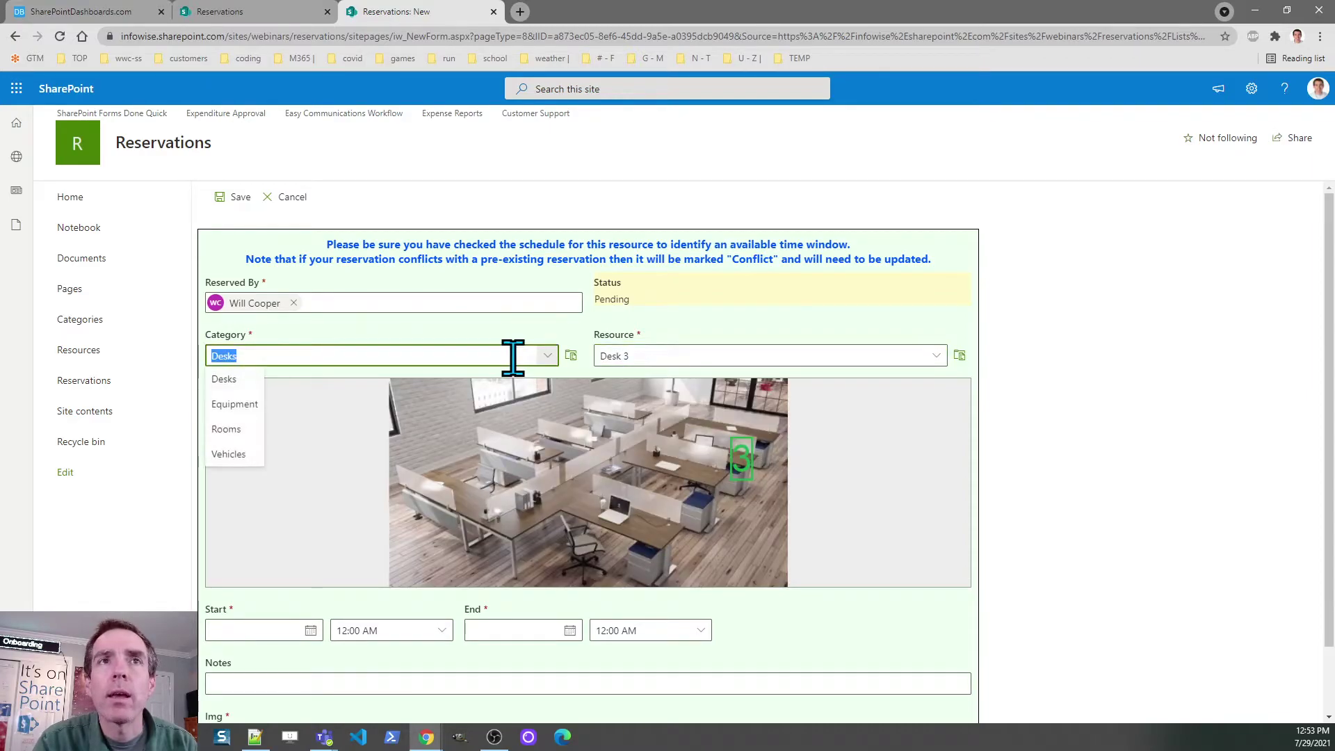
{"action": "left_click", "coordinate": [223, 404]}
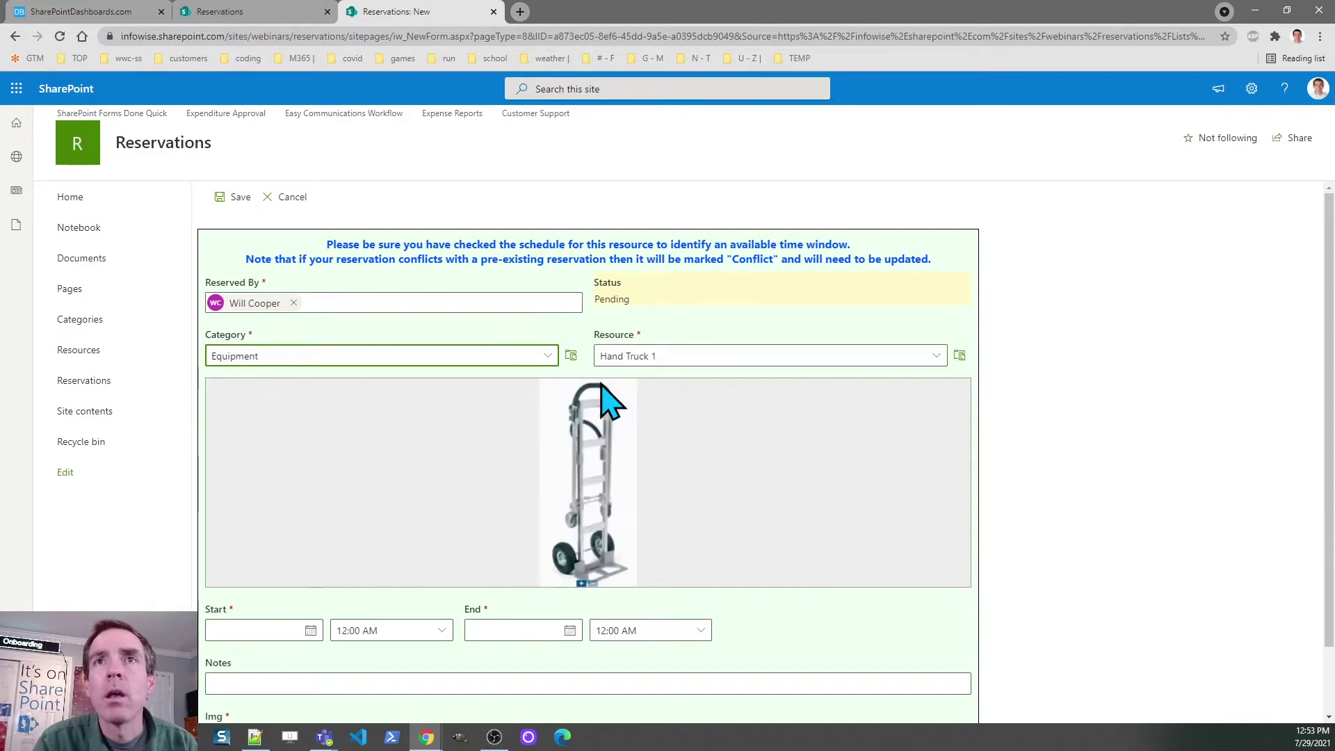
{"action": "left_click", "coordinate": [934, 358]}
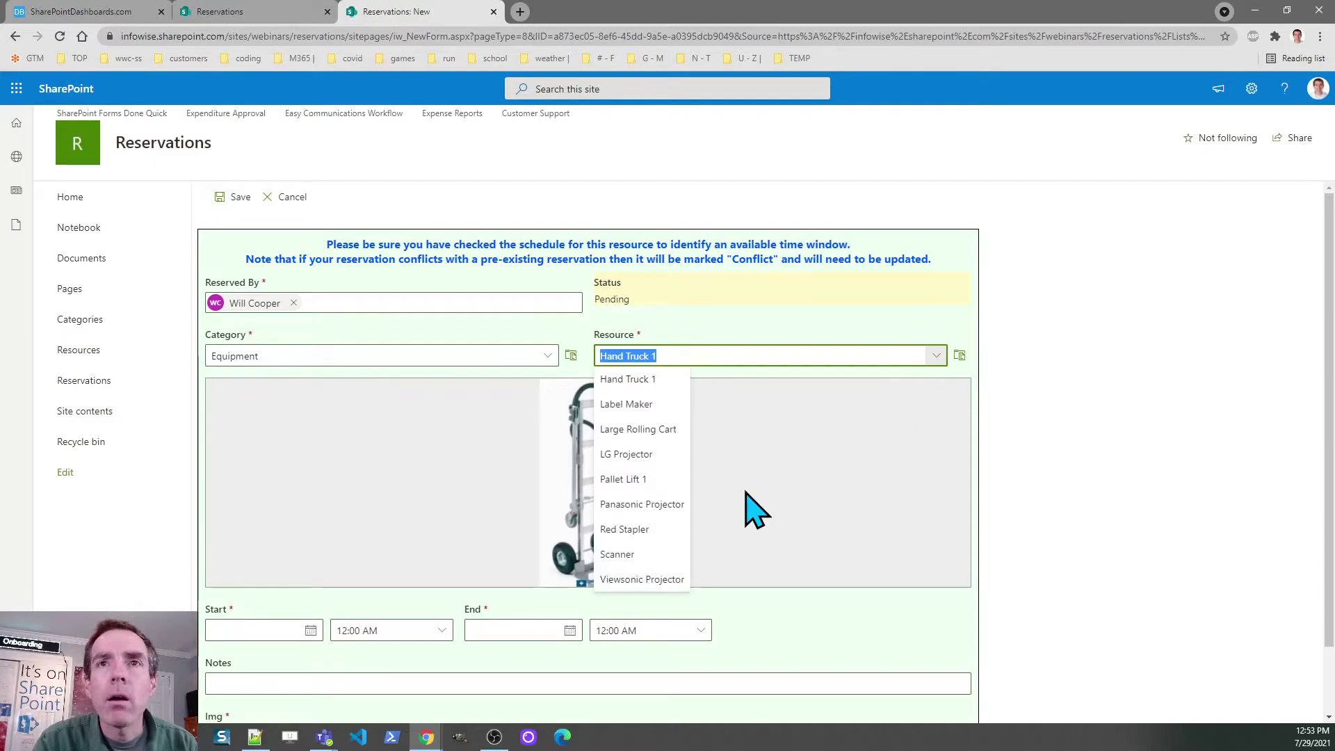
{"action": "left_click", "coordinate": [661, 553]}
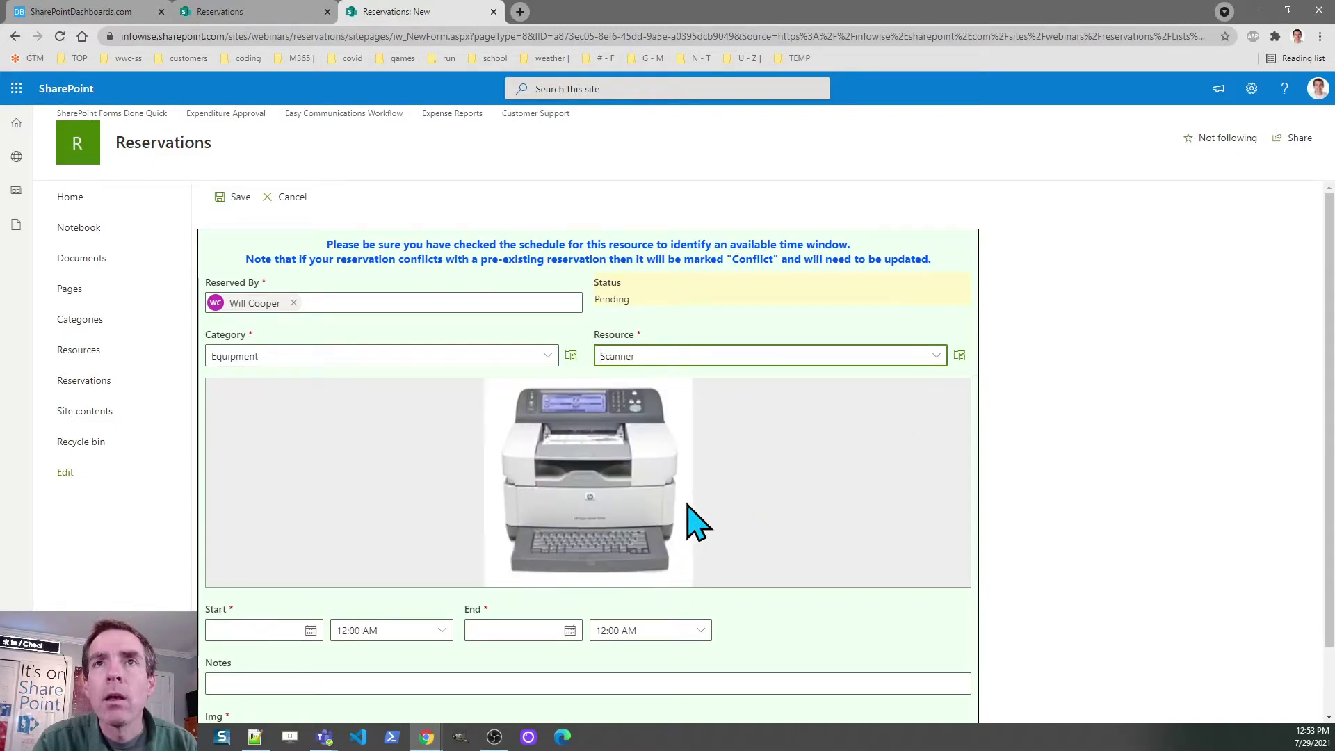
{"action": "left_click", "coordinate": [932, 357]}
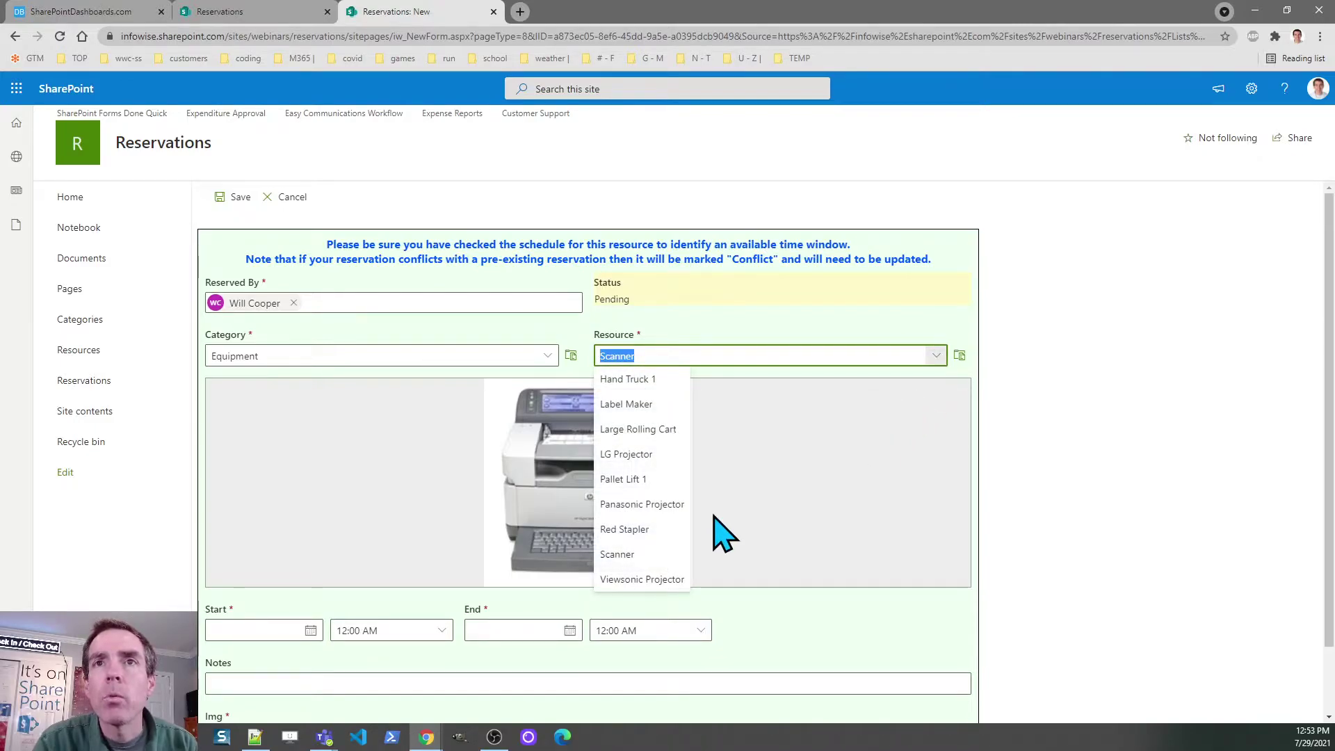
{"action": "left_click", "coordinate": [628, 404]}
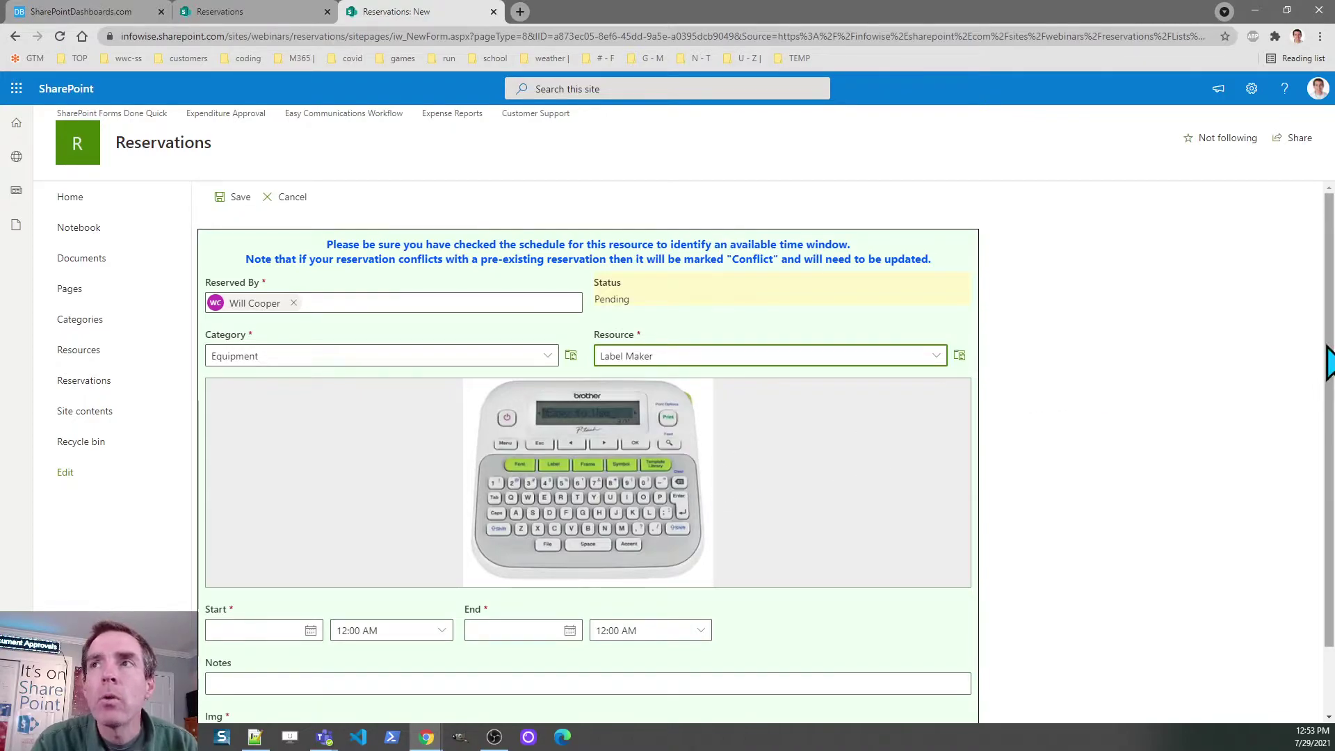
{"action": "scroll", "coordinate": [1328, 362], "scroll_direction": "down", "scroll_amount": 2}
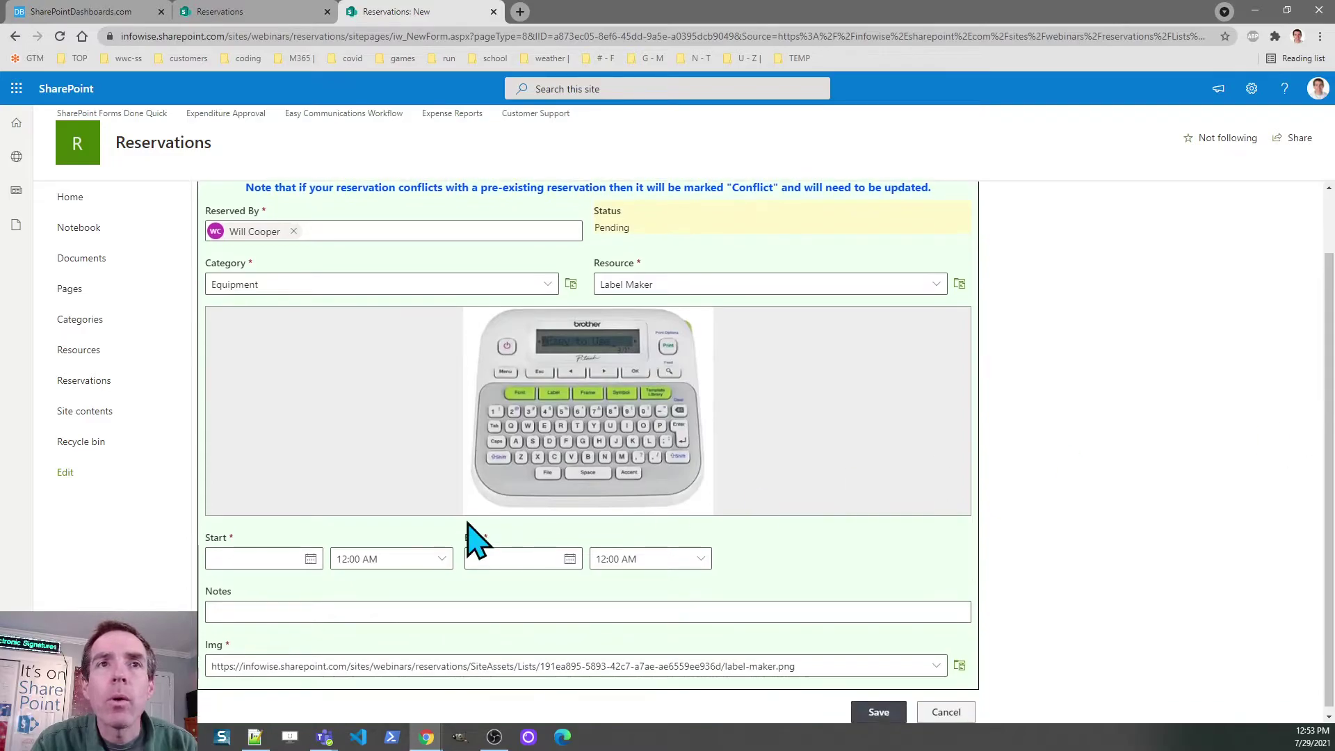
Set the reservation start to August 16, 2021 at 8:00 AM.
{"action": "left_click", "coordinate": [310, 561]}
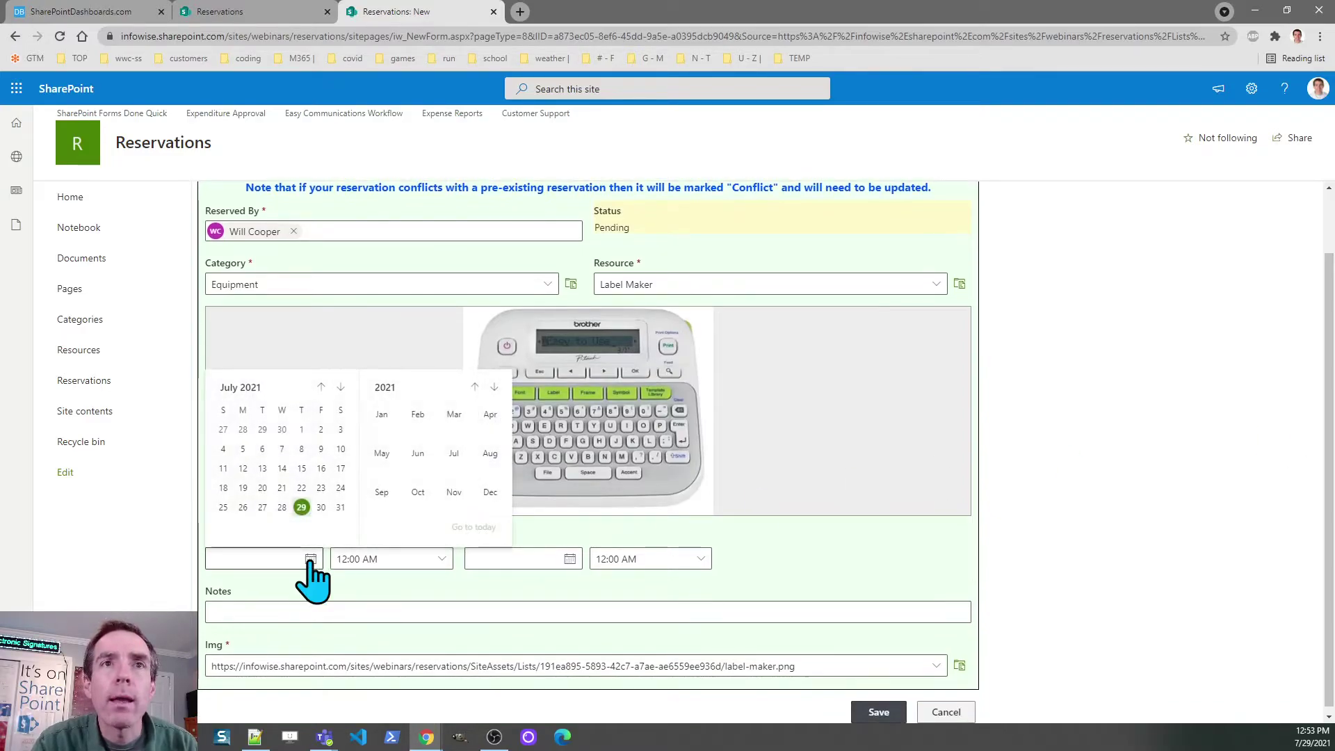
{"action": "left_click", "coordinate": [341, 387]}
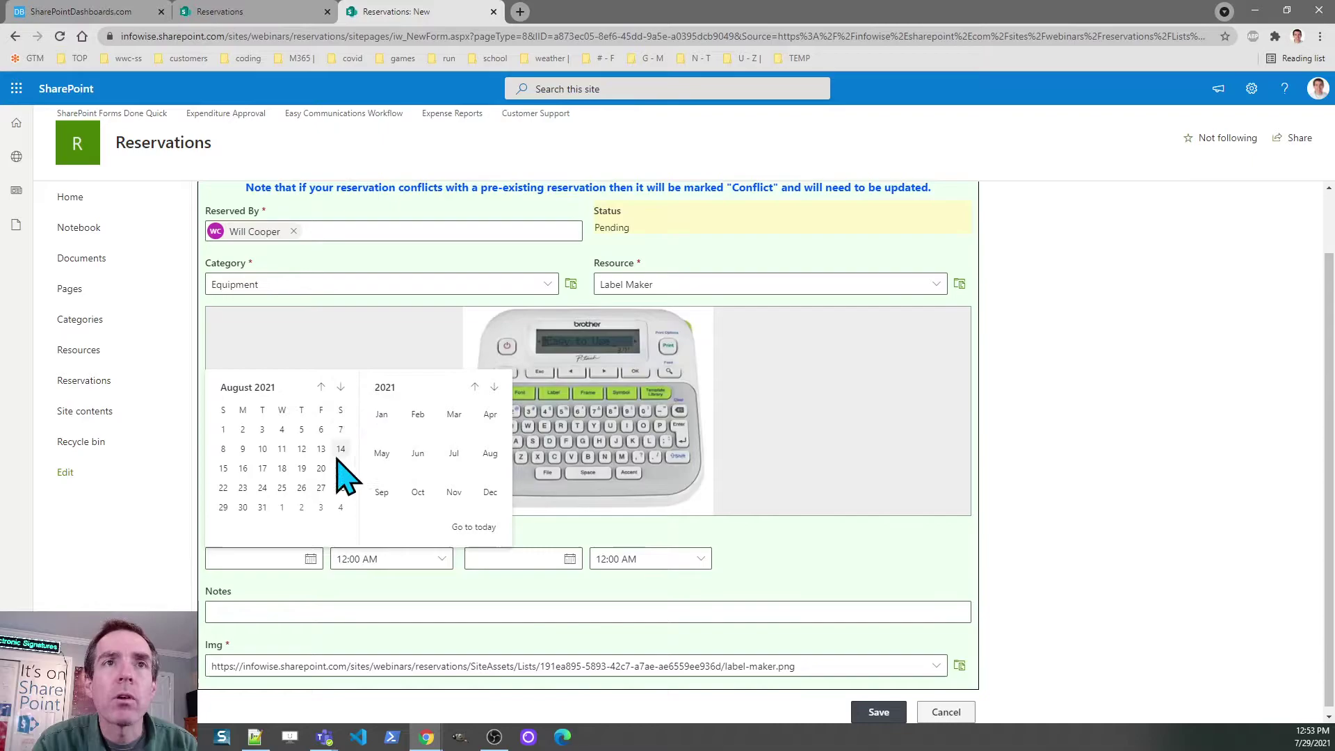
{"action": "left_click", "coordinate": [243, 469]}
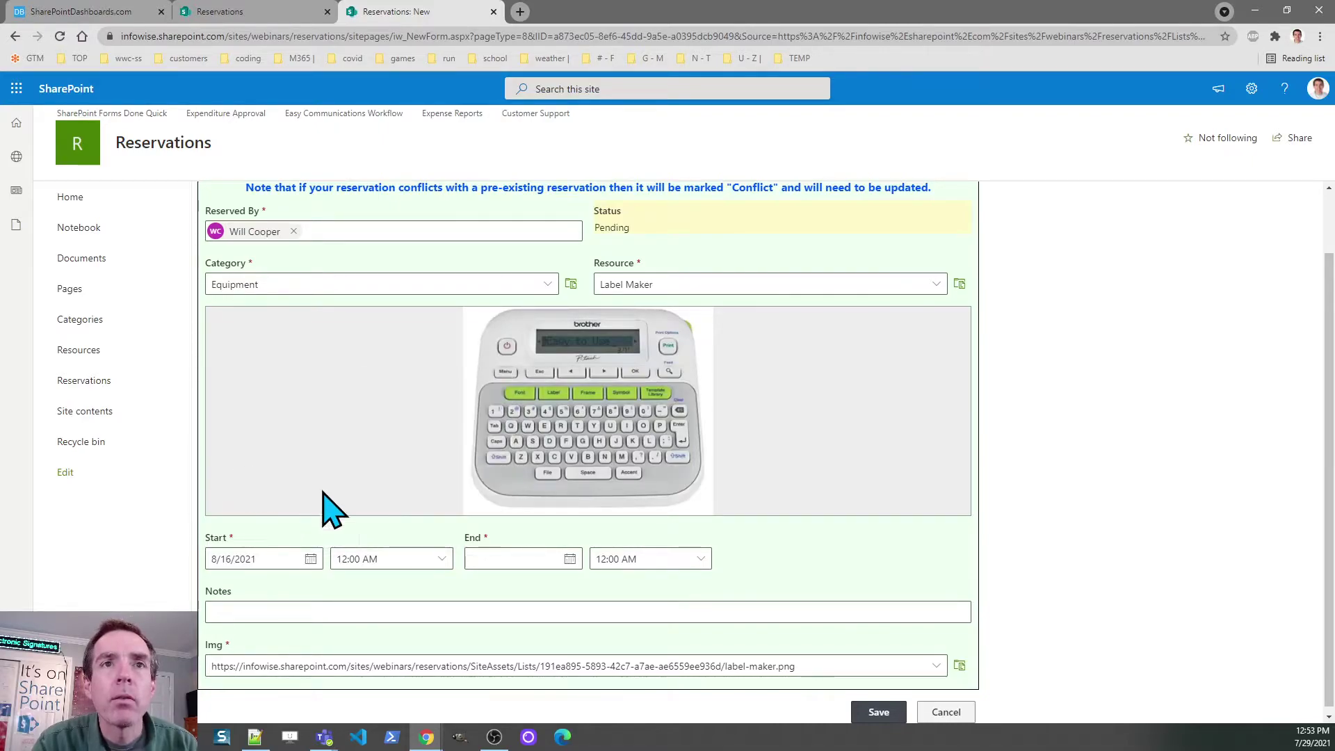
{"action": "left_click", "coordinate": [442, 560]}
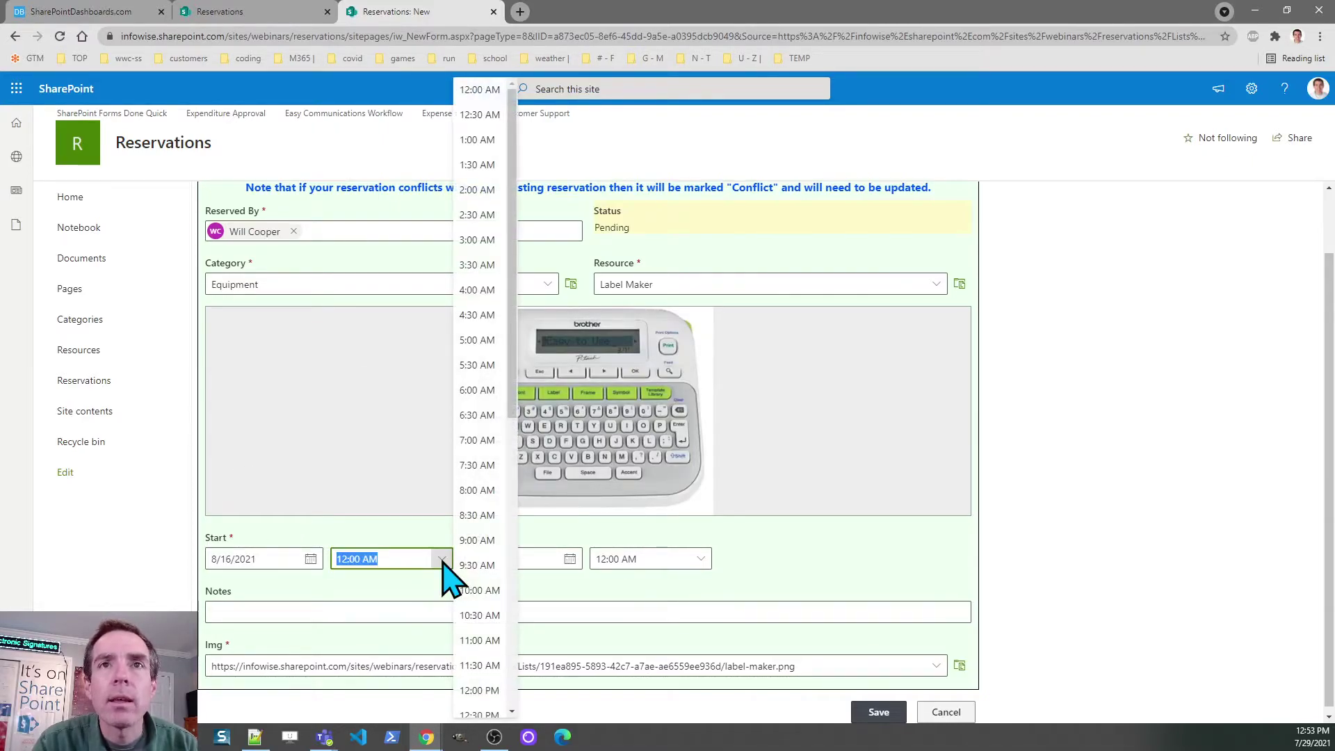
{"action": "left_click", "coordinate": [496, 491]}
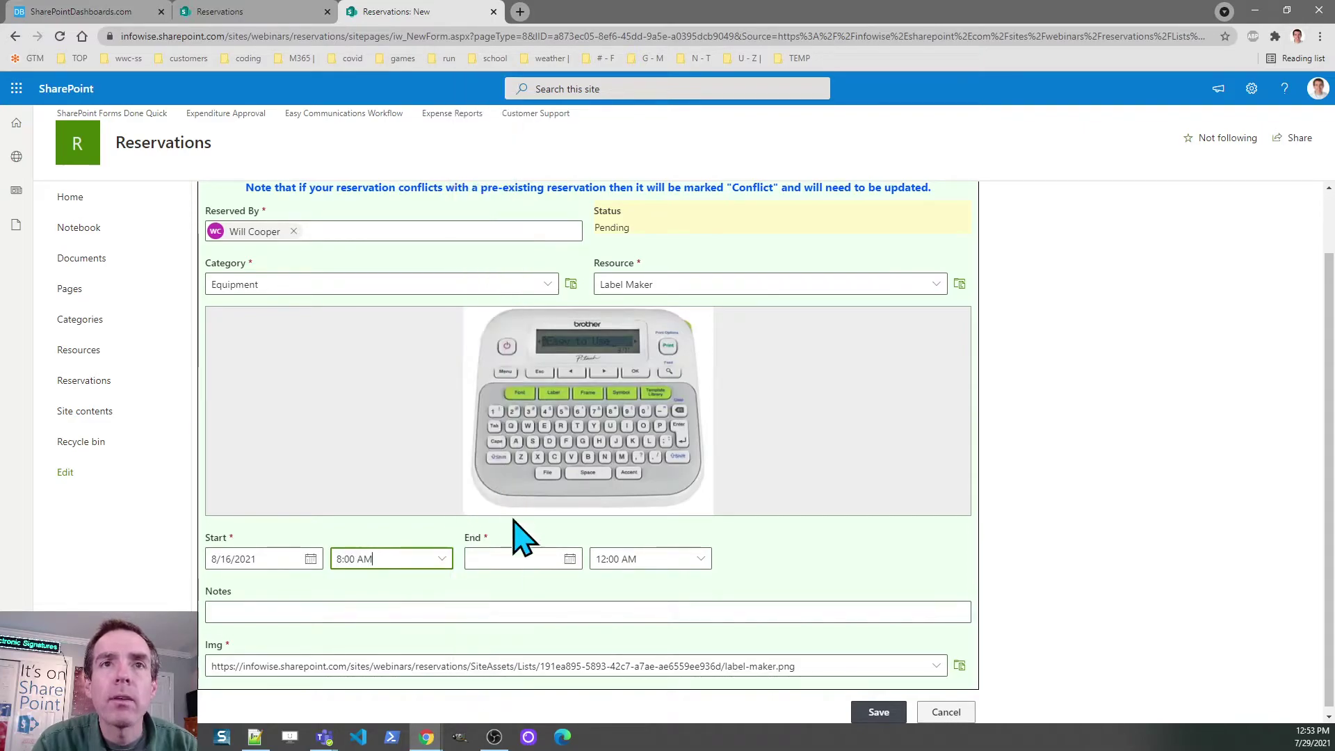
Set the reservation end to August 16, 2021 at 5:00 PM.
{"action": "left_click", "coordinate": [569, 560]}
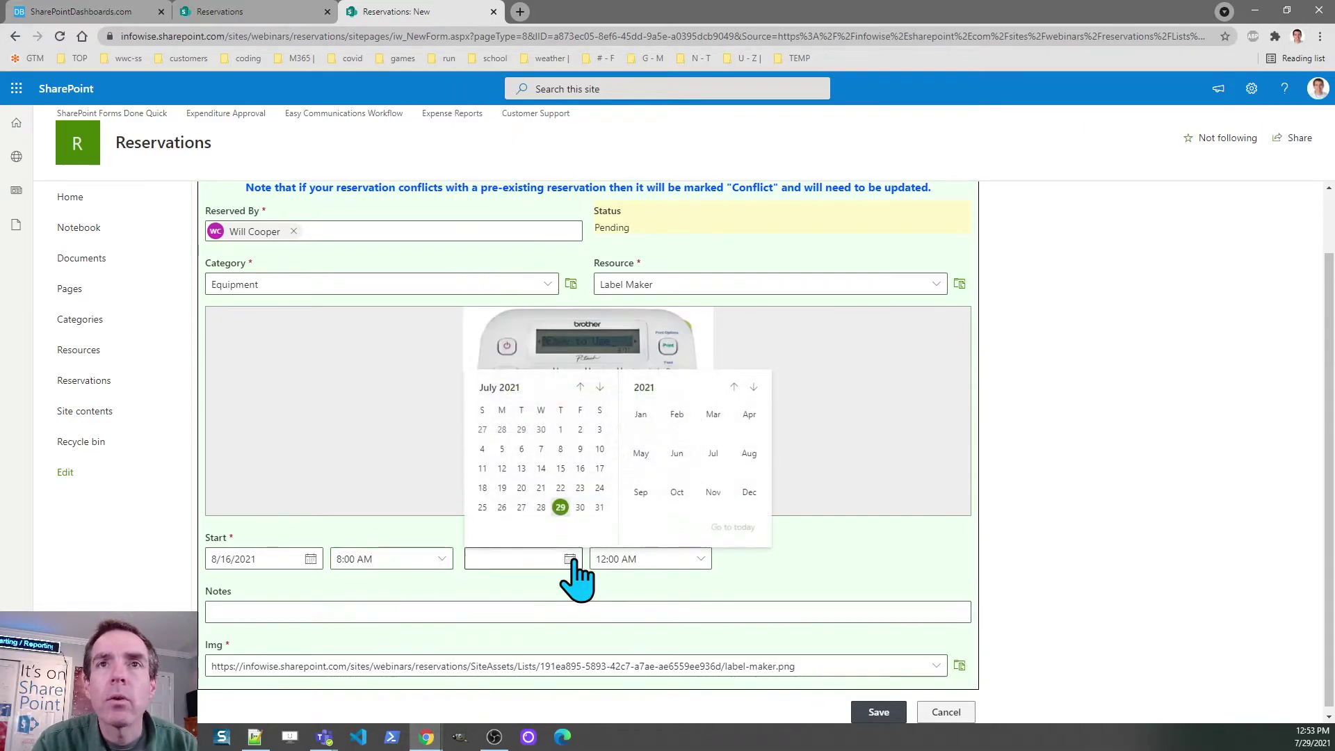
{"action": "left_click", "coordinate": [599, 387]}
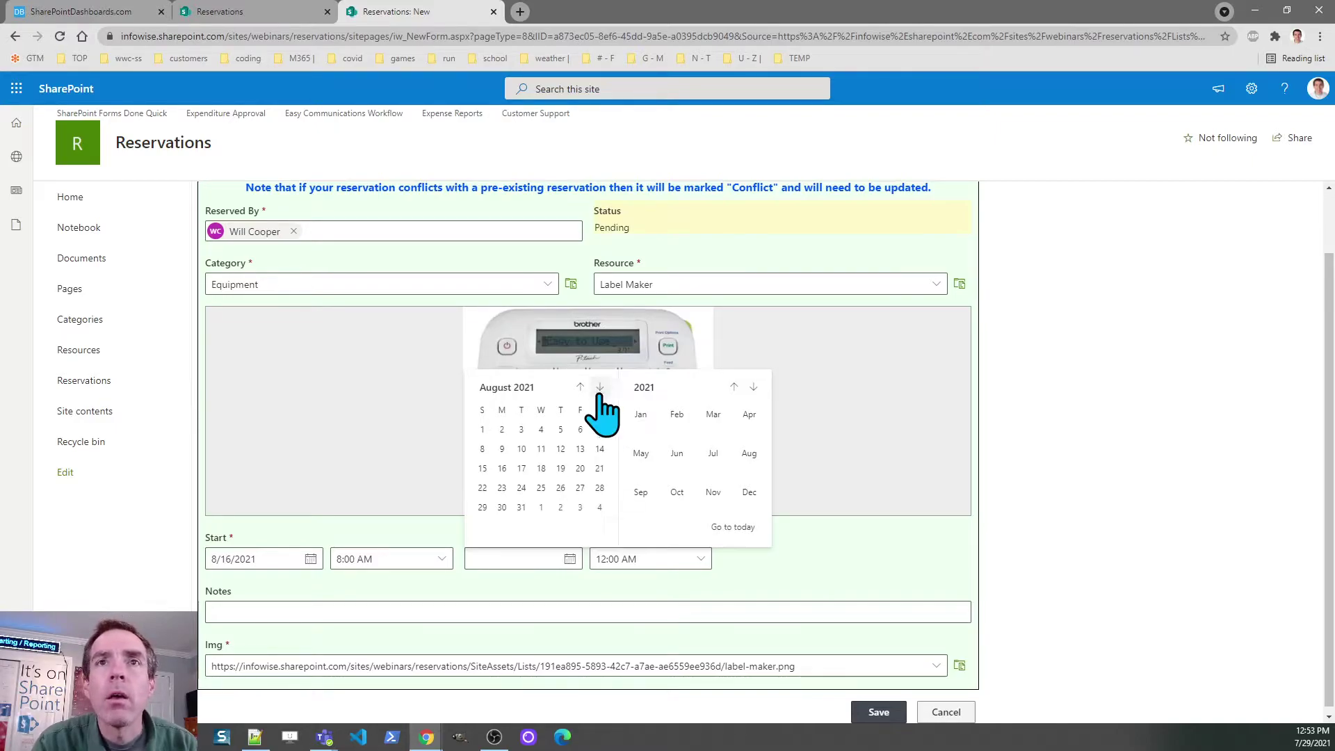
{"action": "left_click", "coordinate": [503, 468]}
{"action": "left_click", "coordinate": [700, 562]}
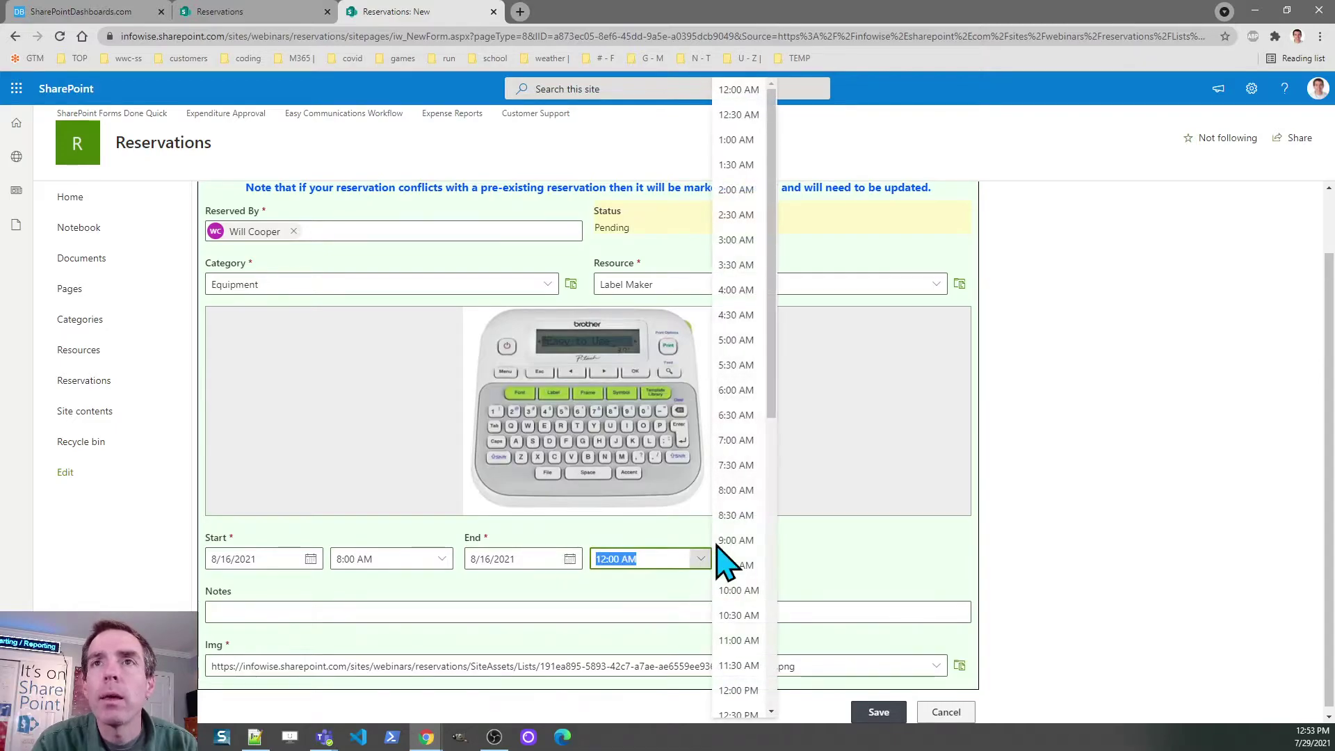
{"action": "scroll", "coordinate": [781, 482], "scroll_direction": "down", "scroll_amount": 5}
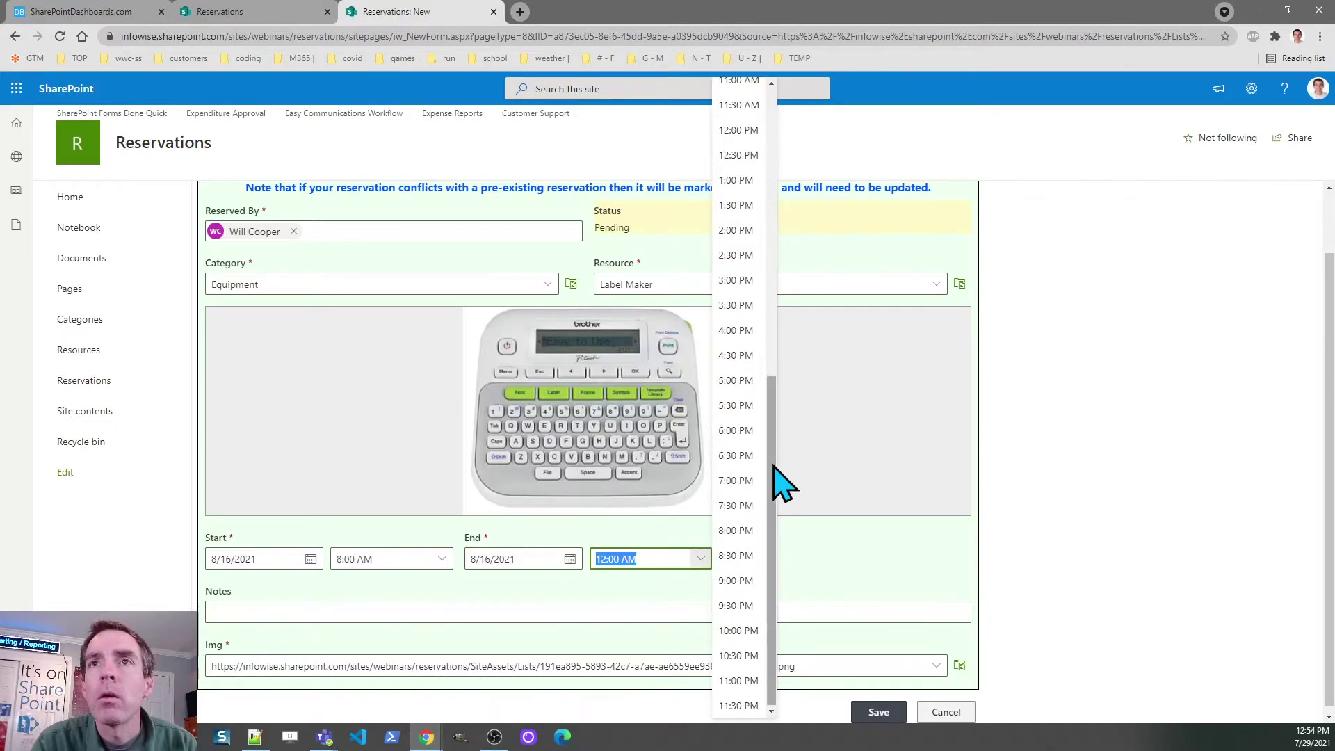
{"action": "left_click", "coordinate": [741, 395]}
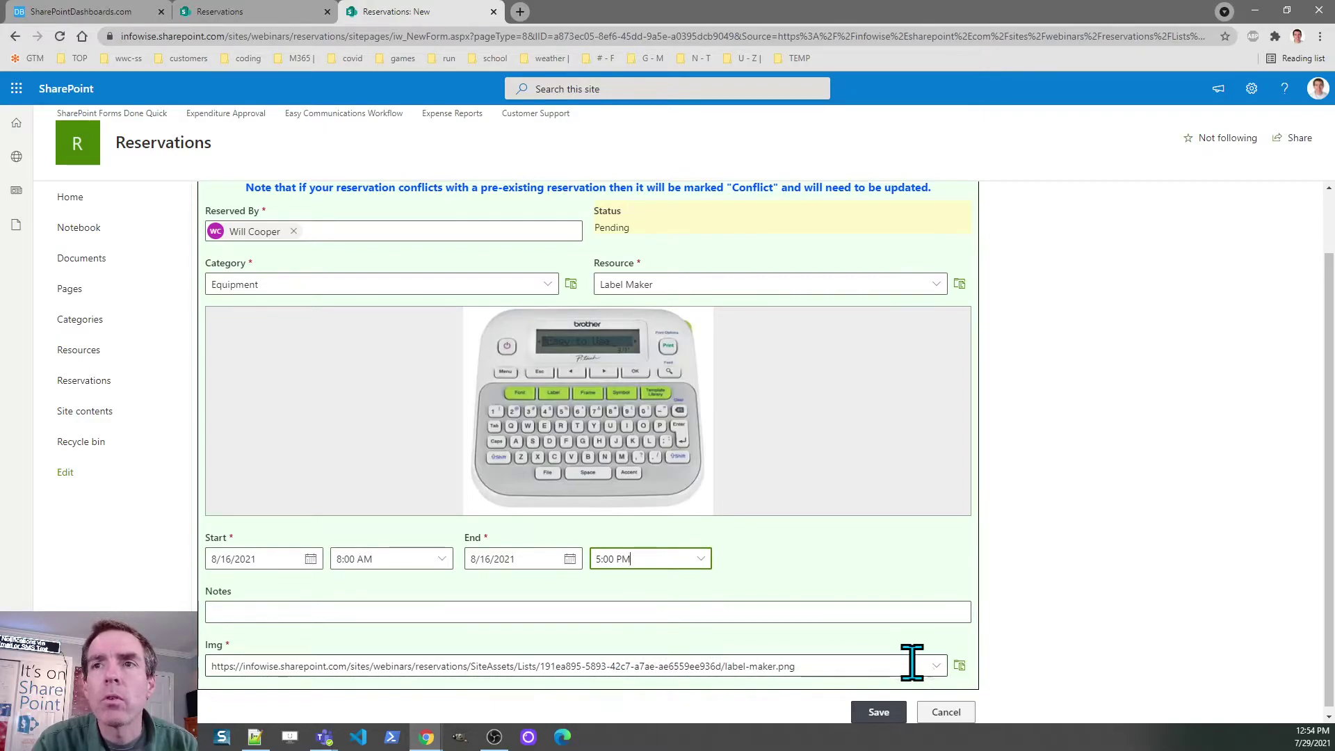
{"action": "left_click", "coordinate": [936, 666]}
{"action": "left_click", "coordinate": [936, 665]}
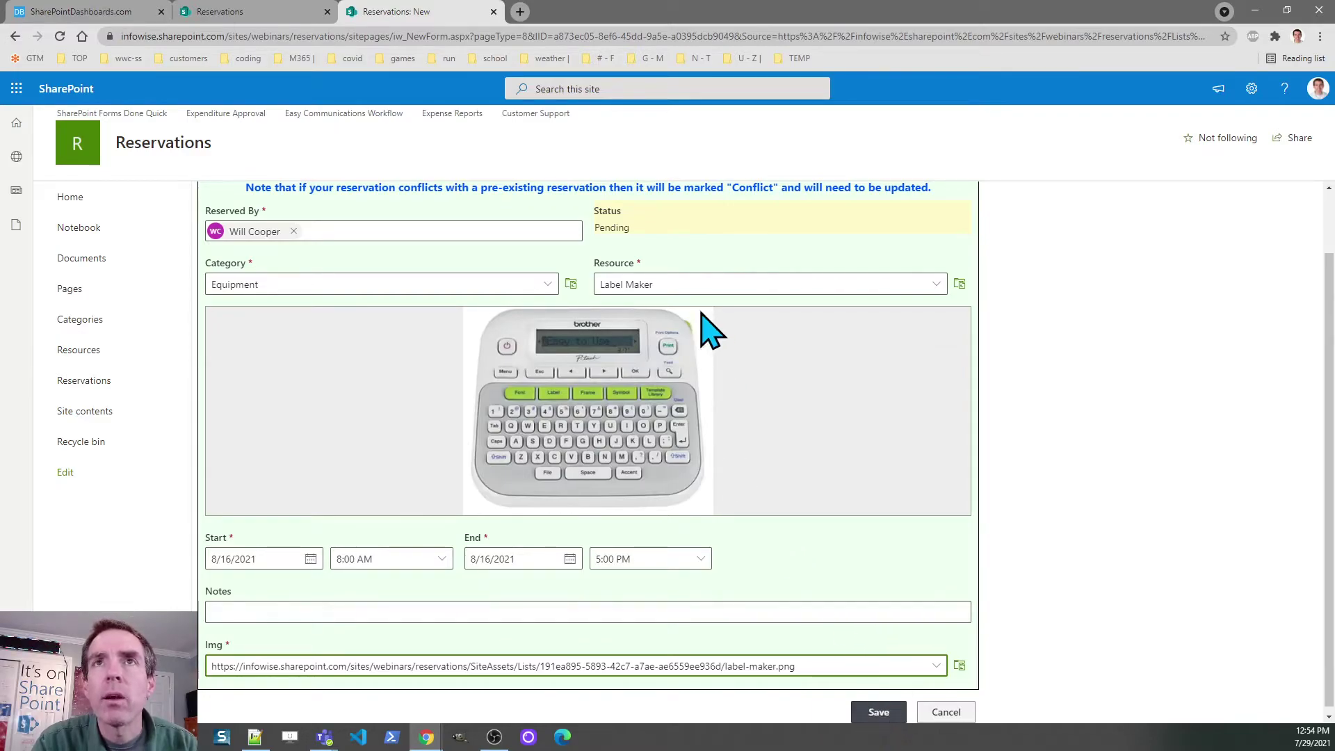
Save the reservation, then reload the list and toggle the Desks group to show Res.8 Confirmed.
{"action": "left_click", "coordinate": [879, 712]}
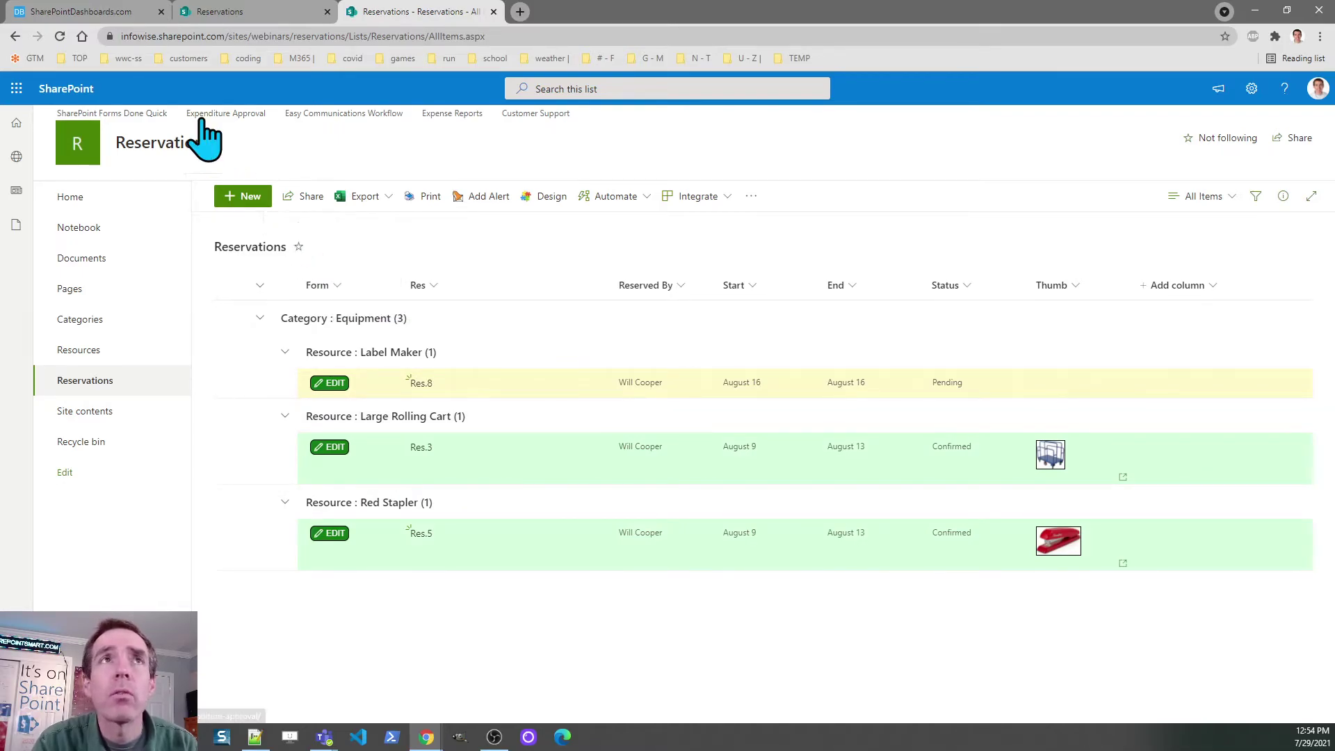
{"action": "left_click", "coordinate": [60, 36]}
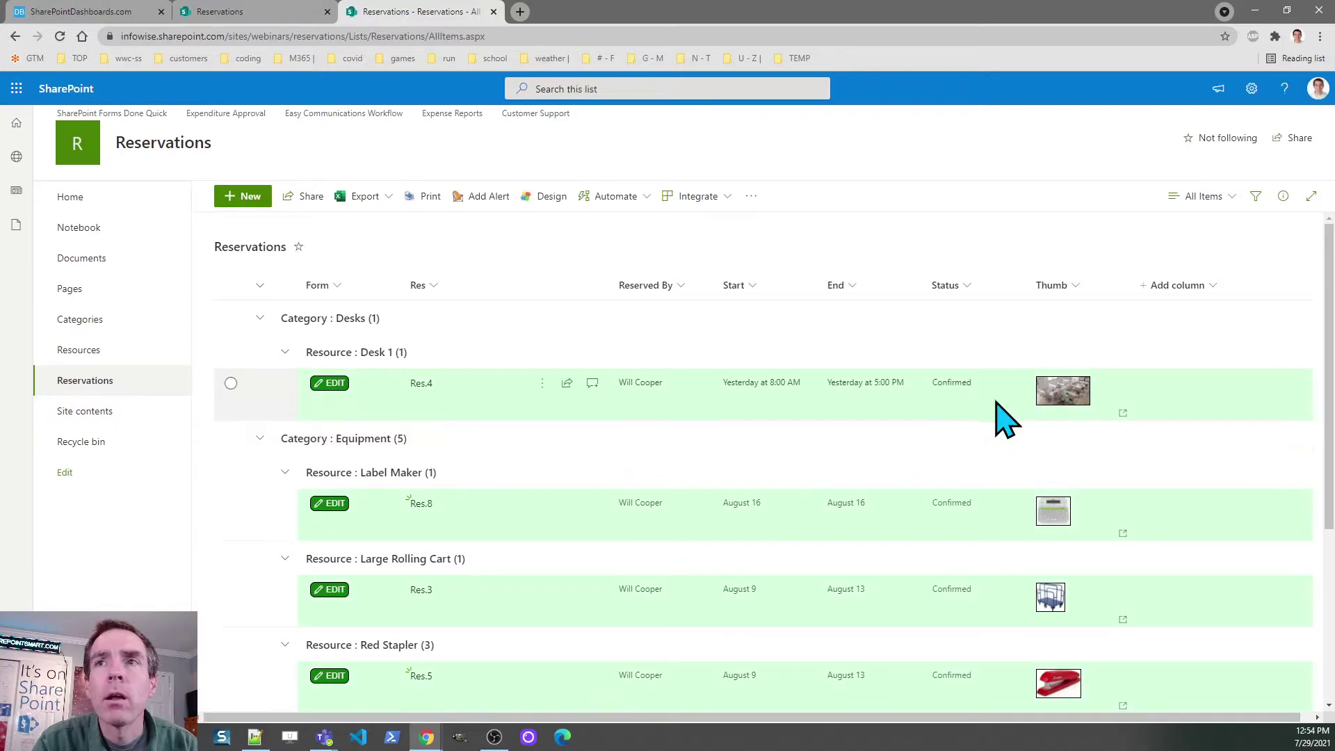
{"action": "scroll", "coordinate": [1331, 343], "scroll_direction": "down", "scroll_amount": 3}
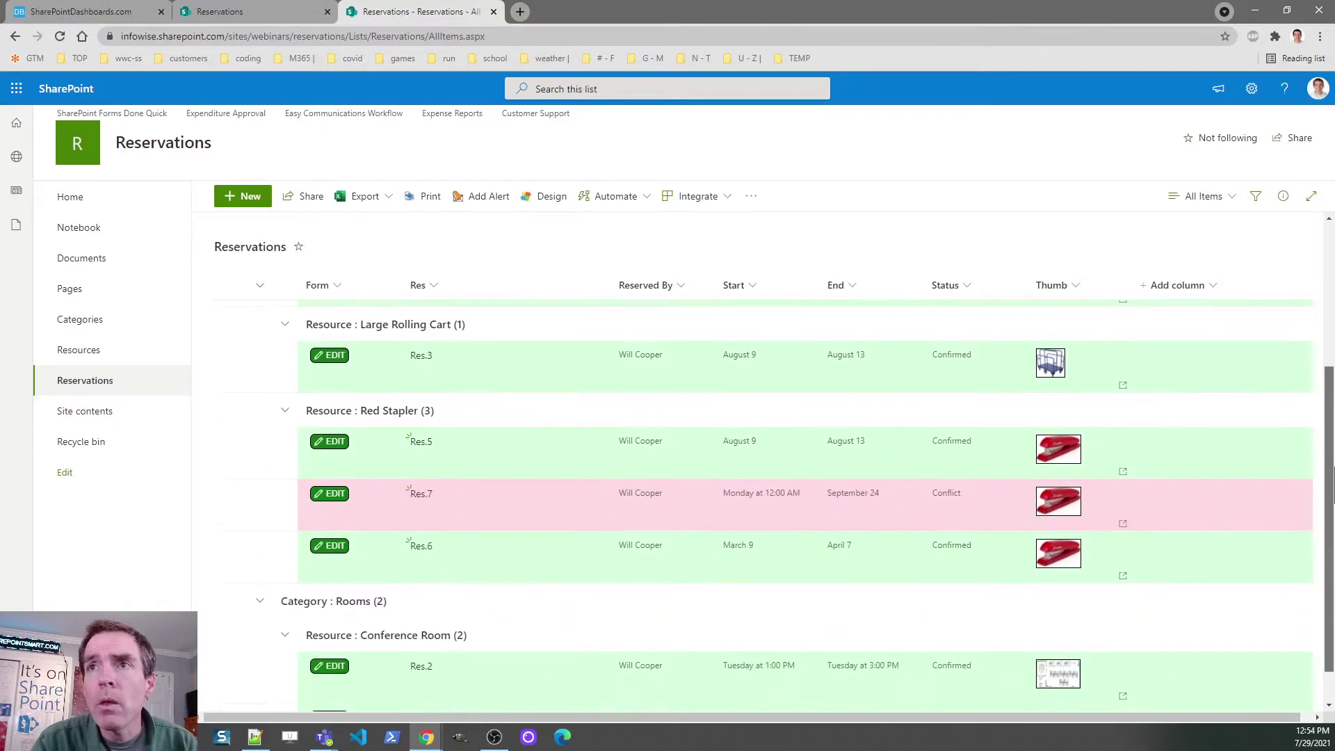
{"action": "scroll", "coordinate": [1331, 342], "scroll_direction": "up", "scroll_amount": 3}
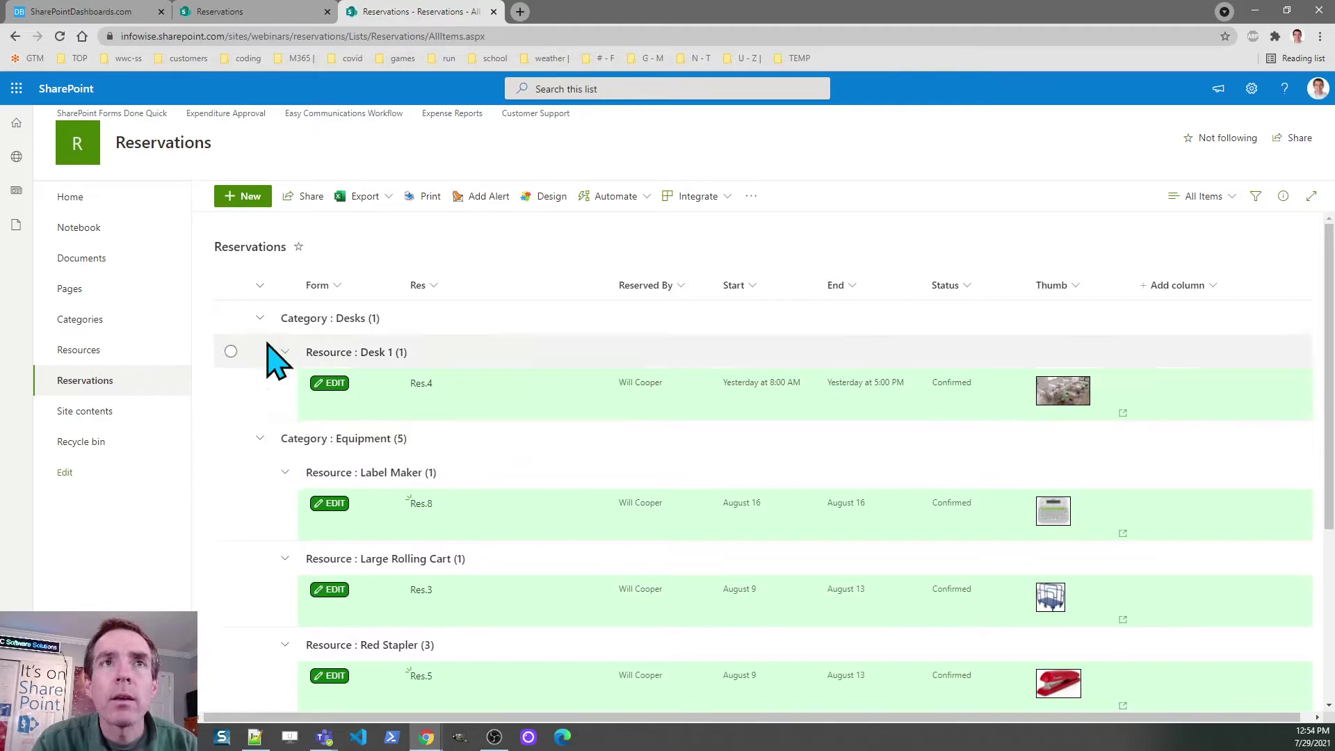
{"action": "left_click", "coordinate": [260, 318]}
{"action": "left_click", "coordinate": [261, 318]}
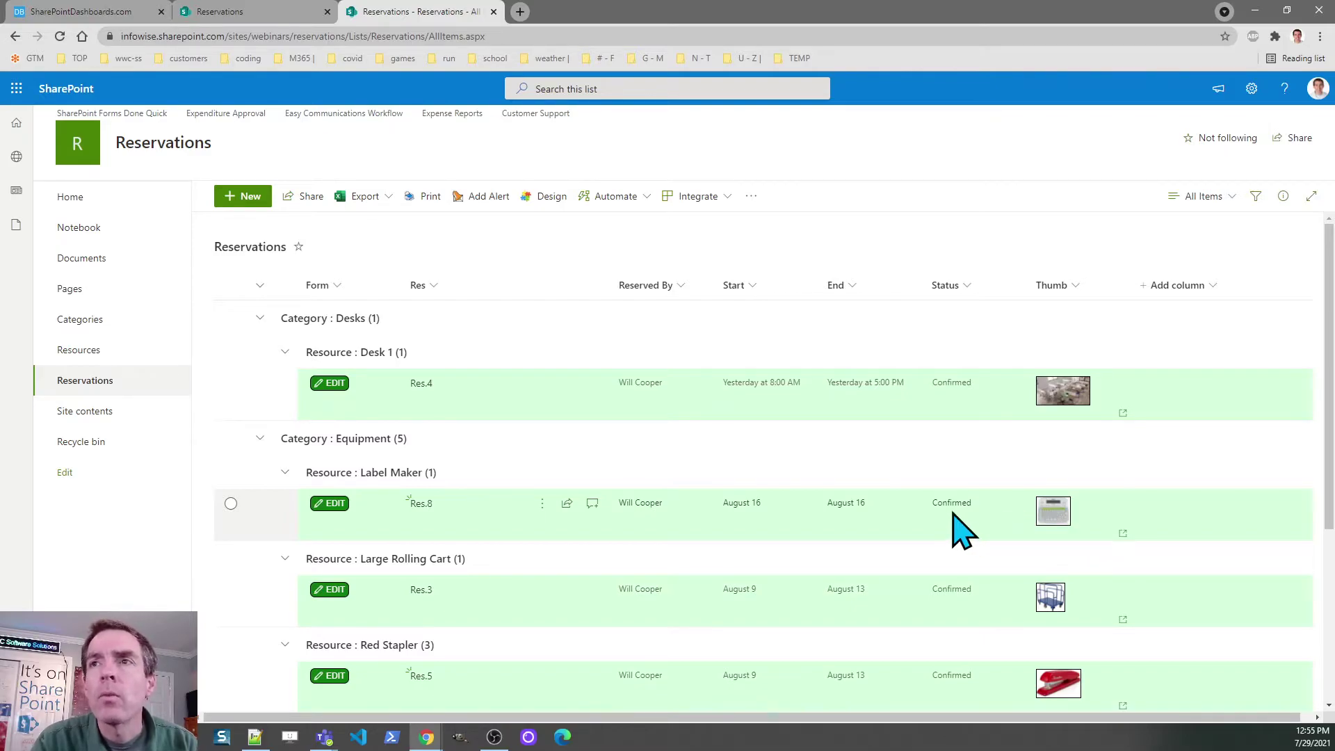
View the Label Maker picture full size, then open the confirmed Res.8 reservation for editing.
{"action": "left_click", "coordinate": [1054, 515]}
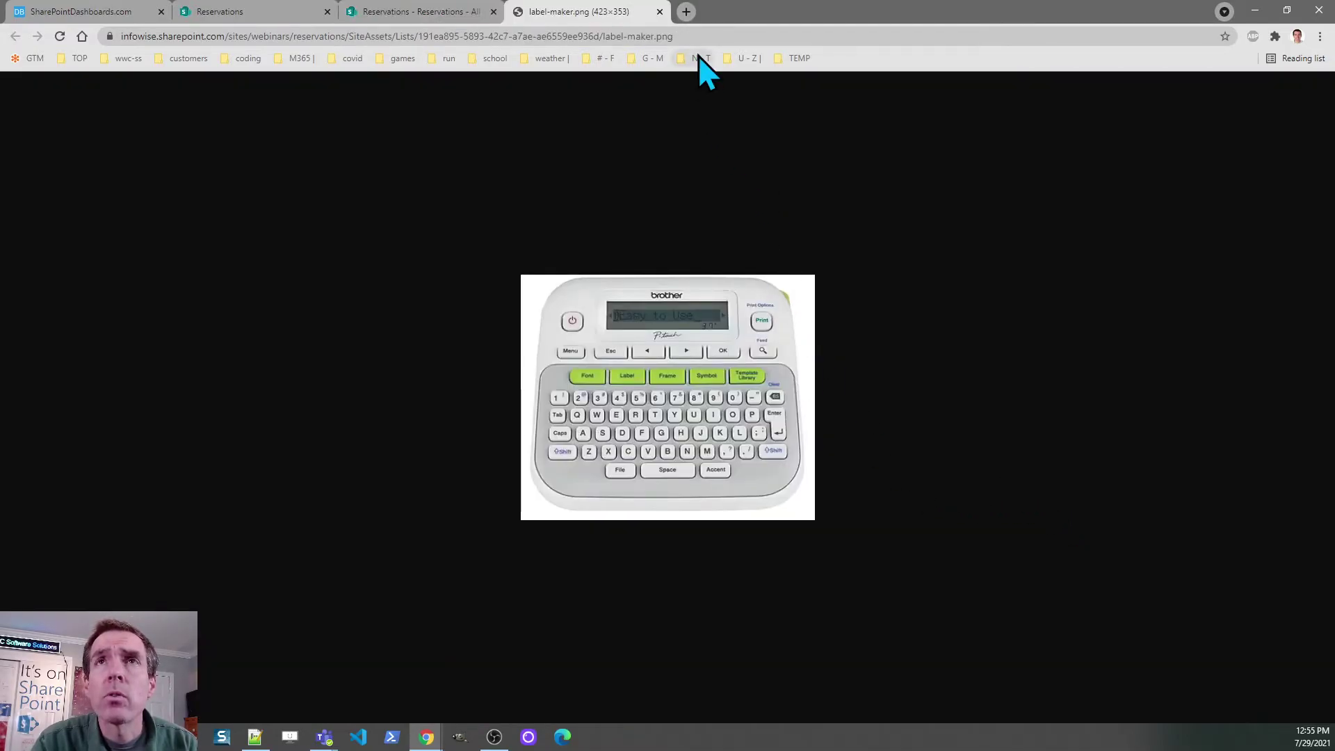
{"action": "left_click", "coordinate": [659, 12]}
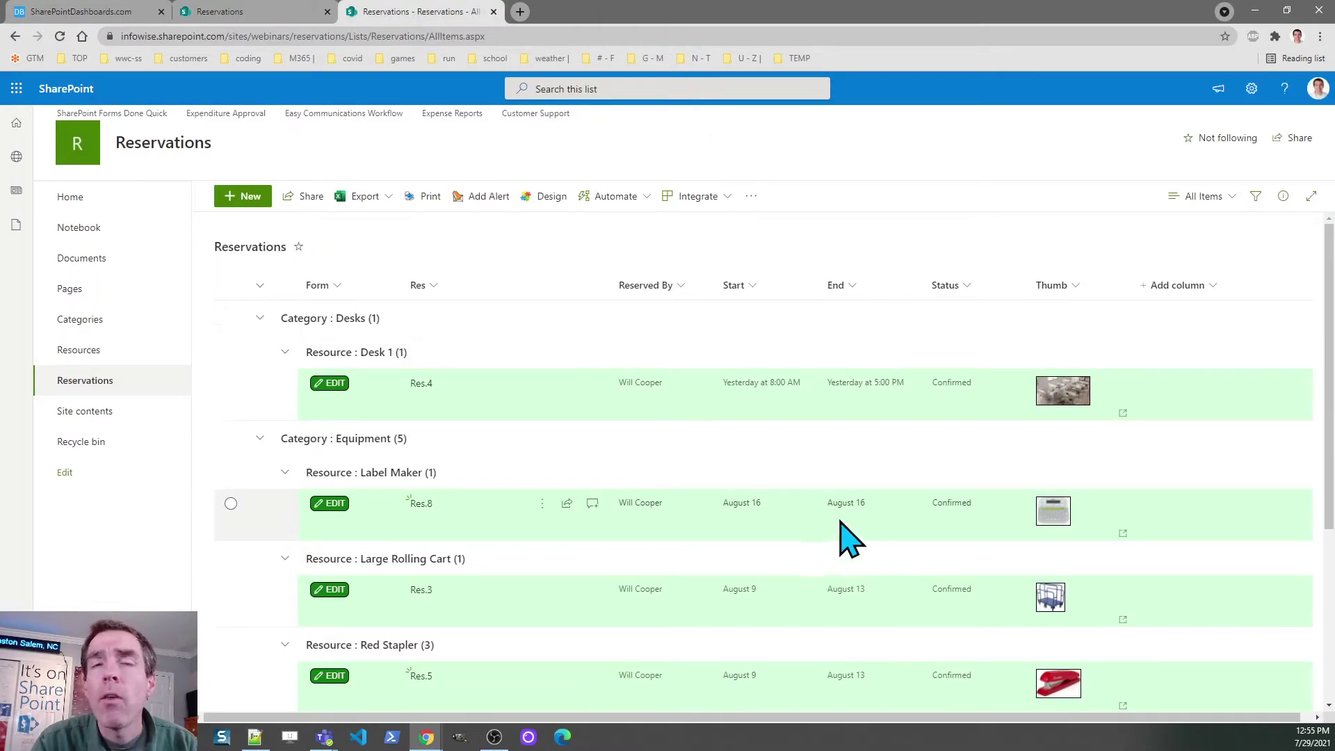
{"action": "left_click", "coordinate": [337, 503]}
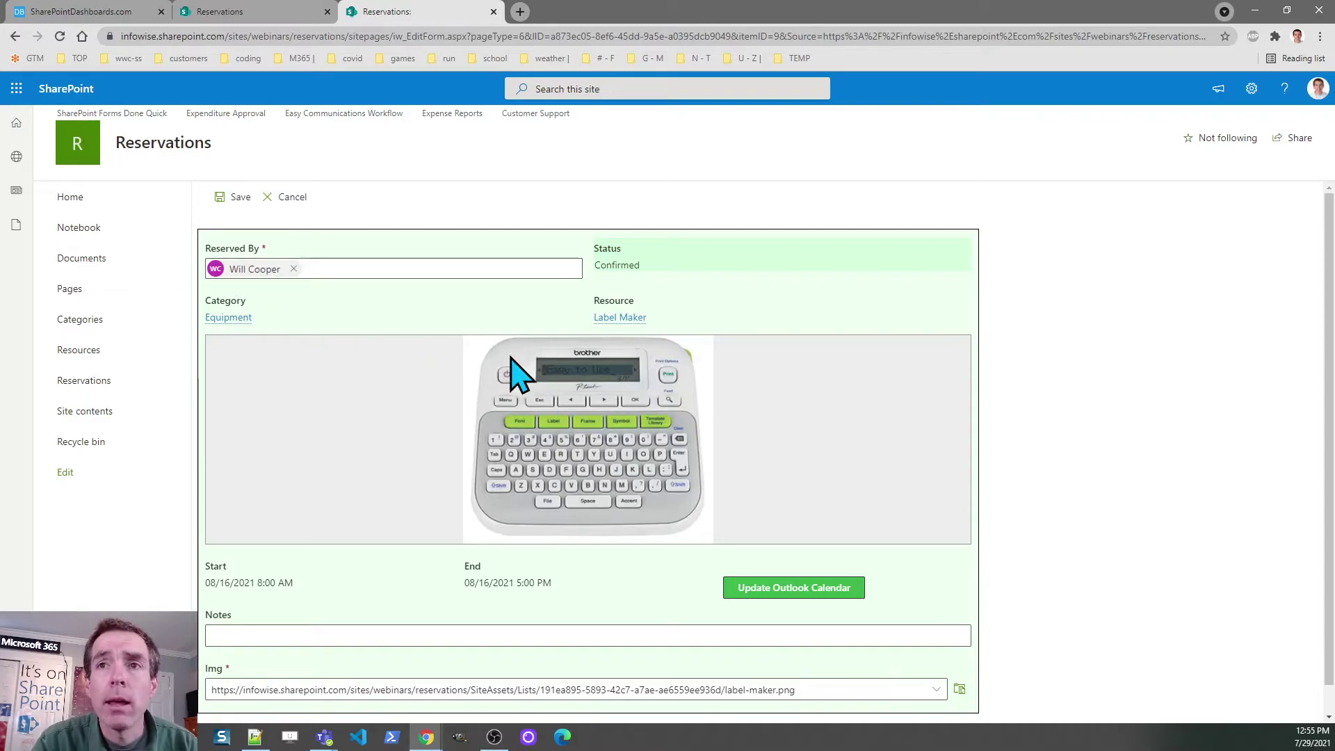
{"action": "left_click_drag", "start_coordinate": [1331, 478], "coordinate": [1331, 505]}
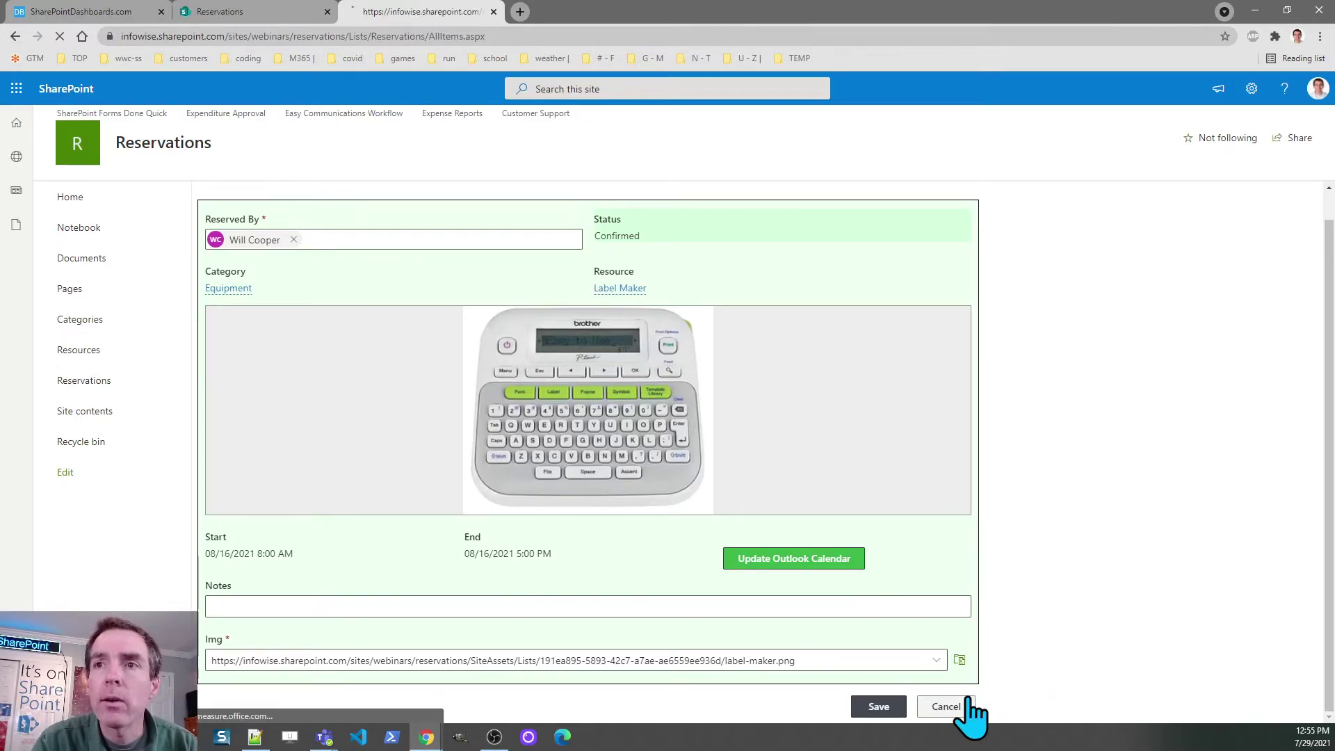
Leave the Res.8 edit form unchanged and scroll down to Red Stapler's conflicting Res.7.
{"action": "left_click", "coordinate": [946, 706]}
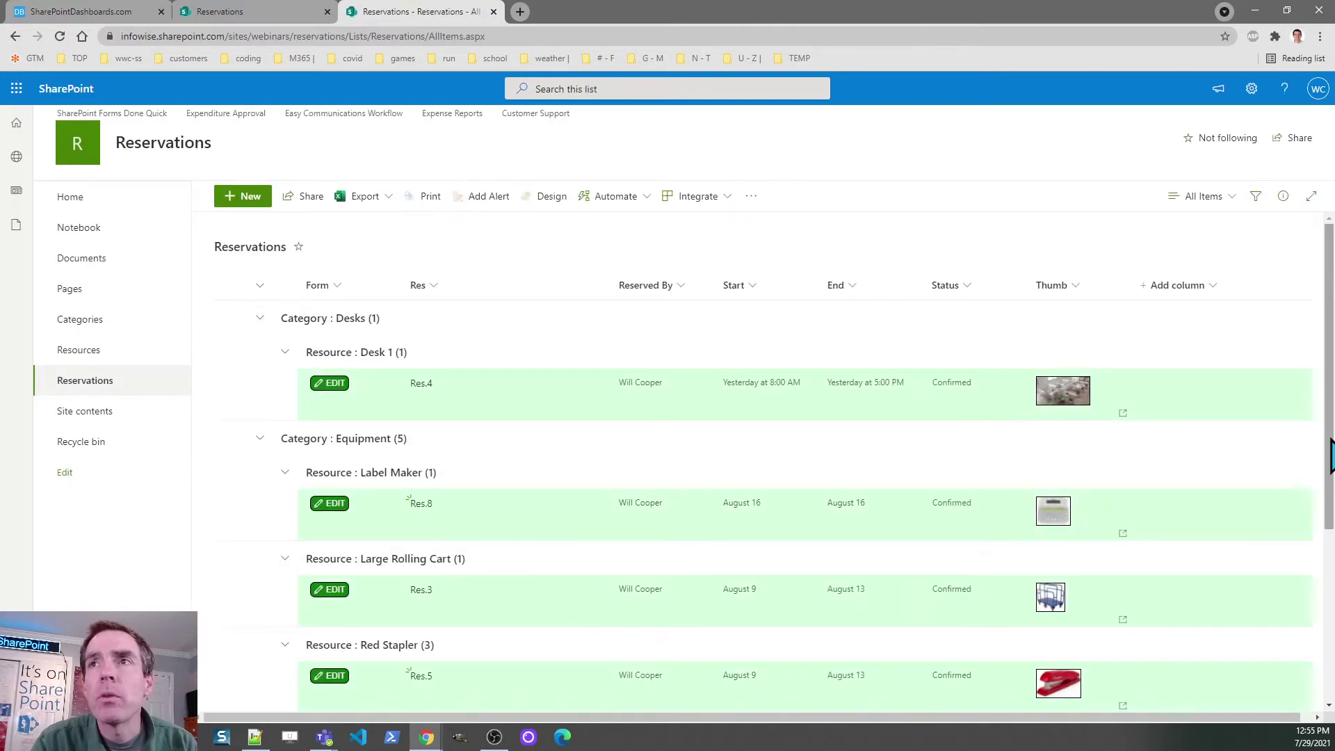
{"action": "left_click_drag", "start_coordinate": [1329, 417], "coordinate": [1332, 433]}
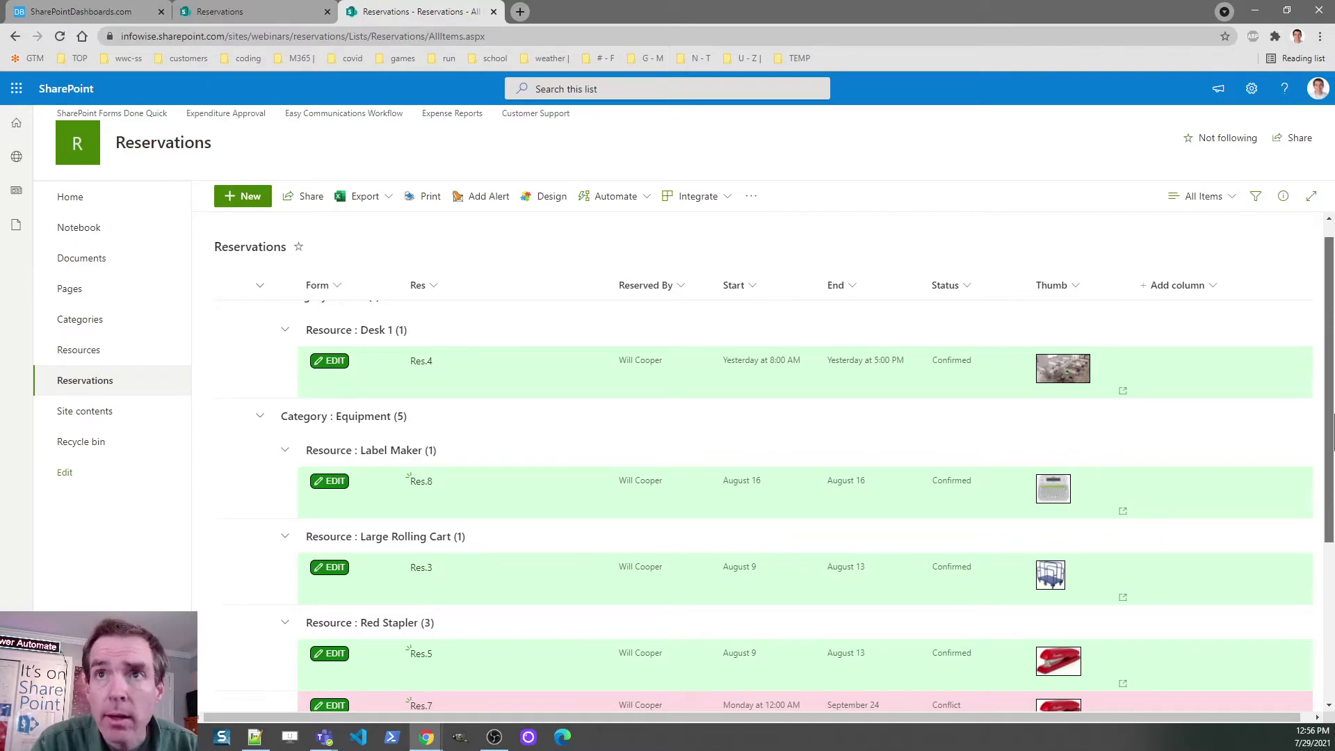
{"action": "left_click_drag", "start_coordinate": [1332, 431], "coordinate": [1332, 555]}
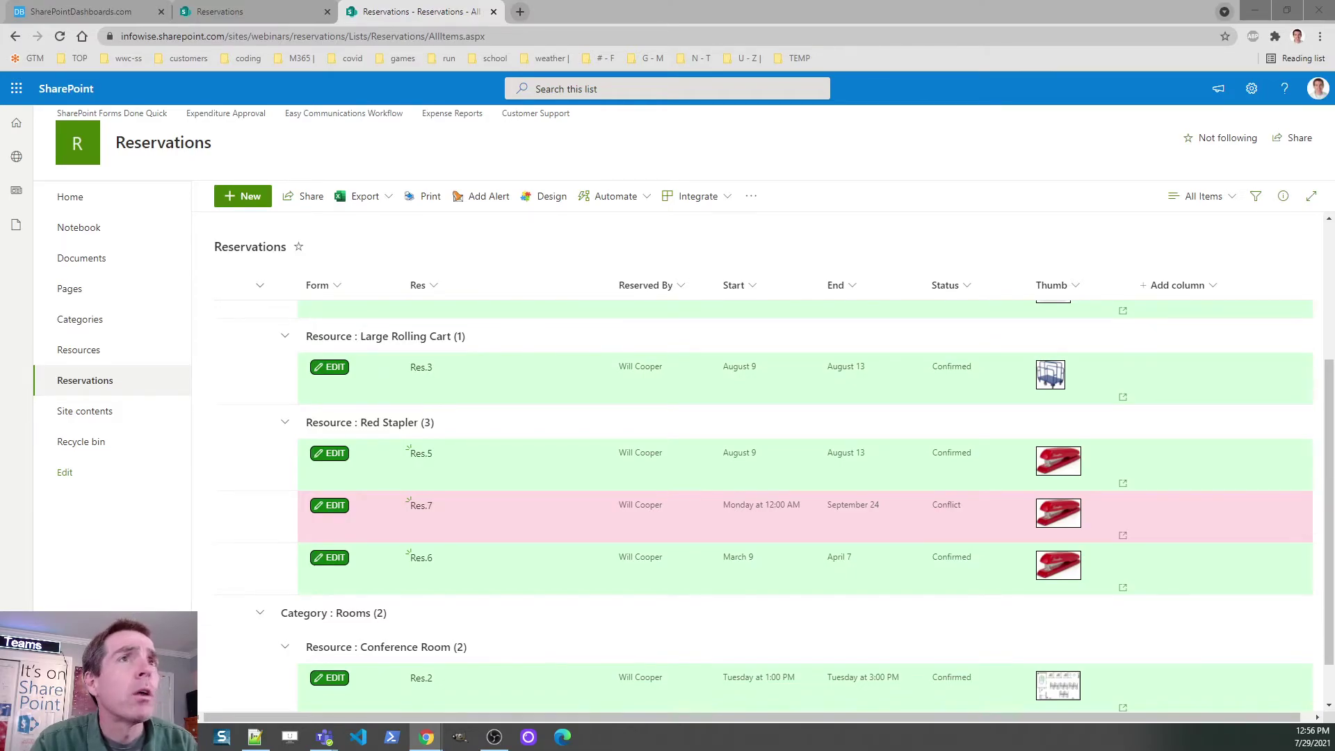
{"action": "key", "text": "alt+Tab"}
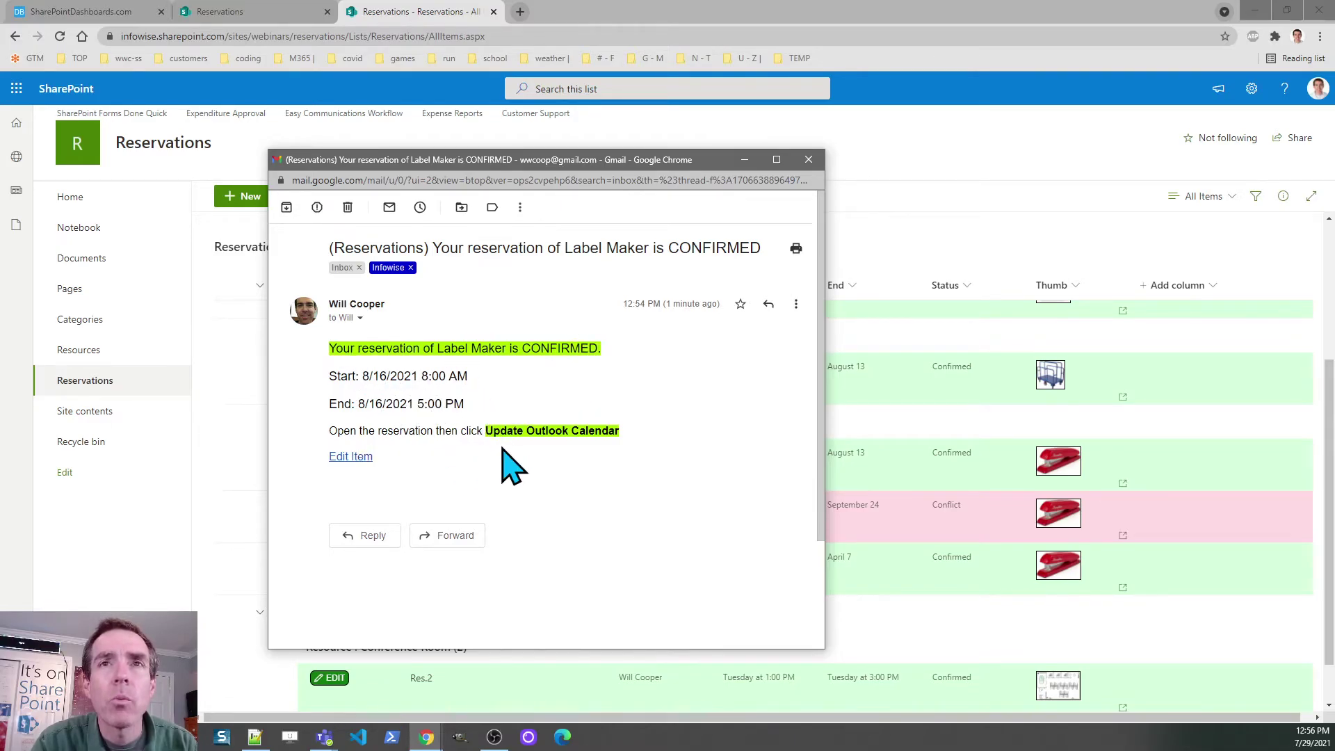
{"action": "left_click_drag", "start_coordinate": [621, 431], "coordinate": [478, 432]}
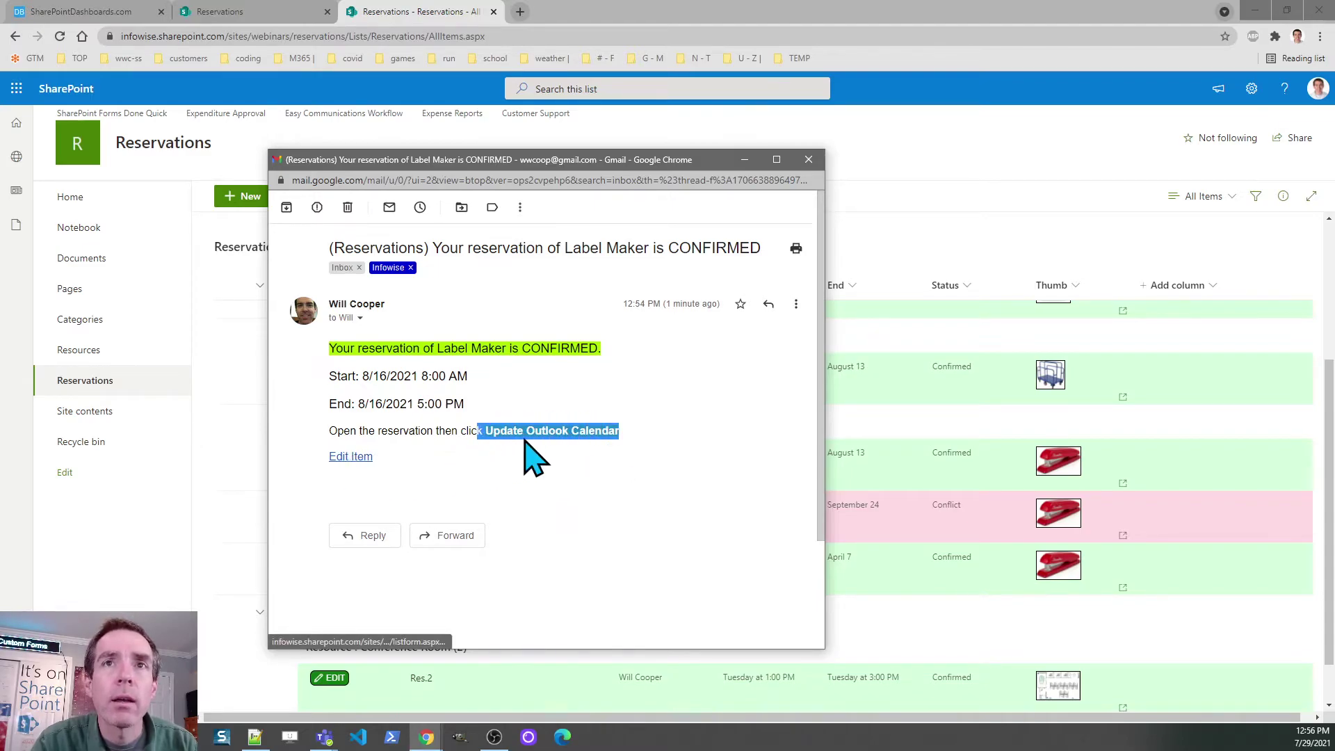
{"action": "left_click", "coordinate": [808, 160]}
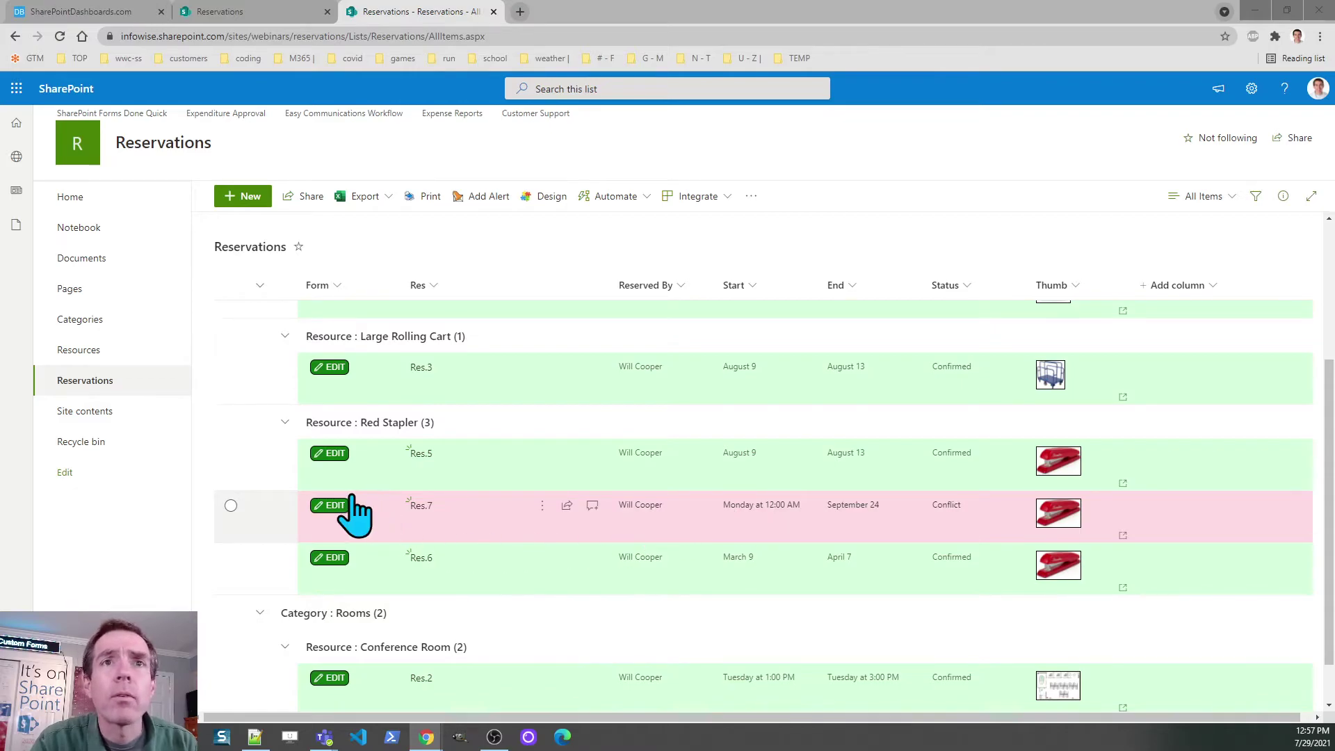
Open Res.7 for editing, note the conflict warning, and set its start date to 9/22/2021.
{"action": "left_click", "coordinate": [333, 515]}
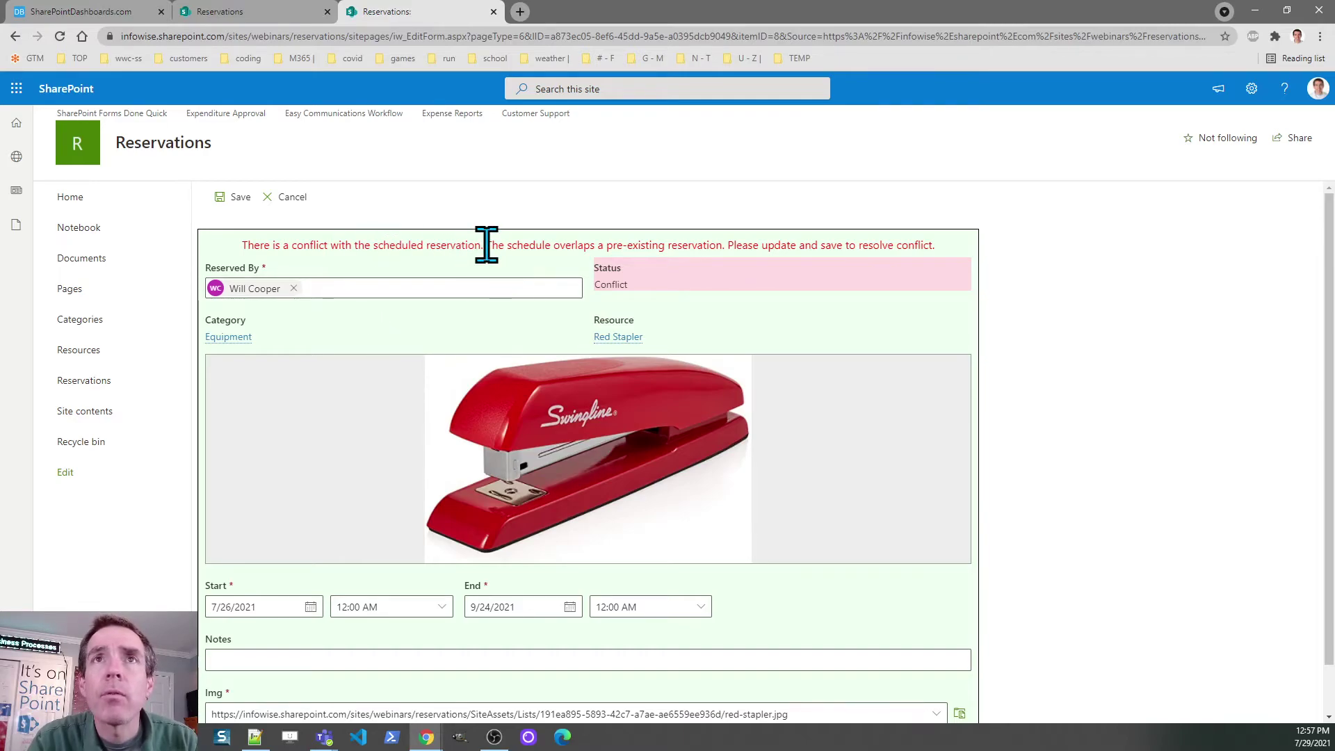
{"action": "left_click_drag", "start_coordinate": [486, 248], "coordinate": [953, 259]}
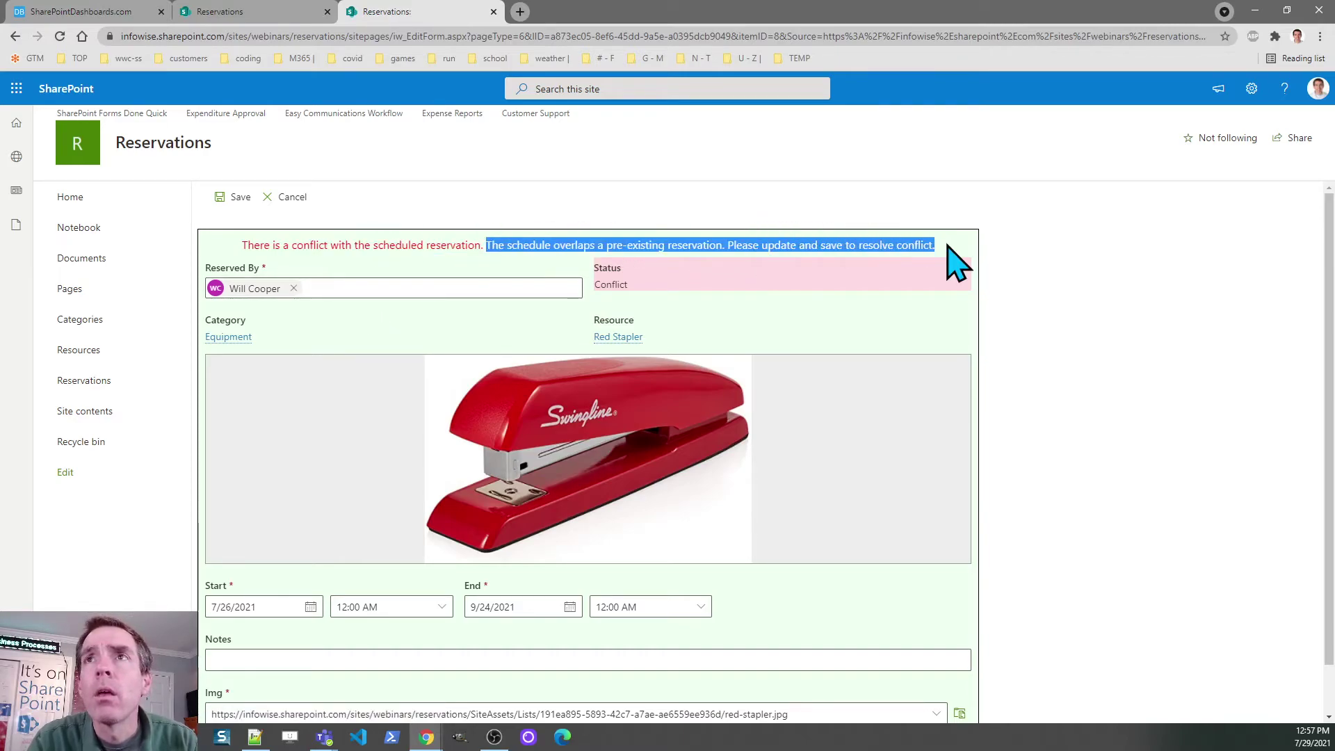
{"action": "left_click", "coordinate": [311, 607]}
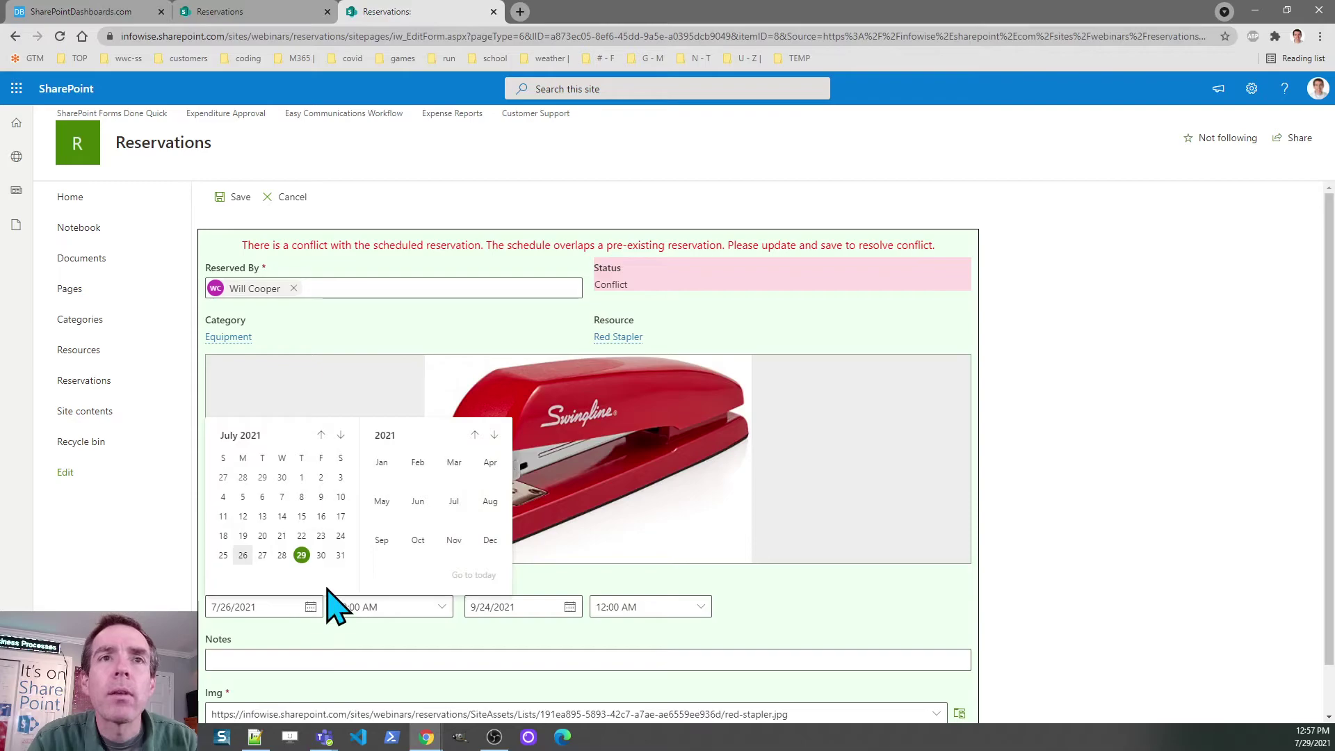
{"action": "left_click", "coordinate": [340, 436]}
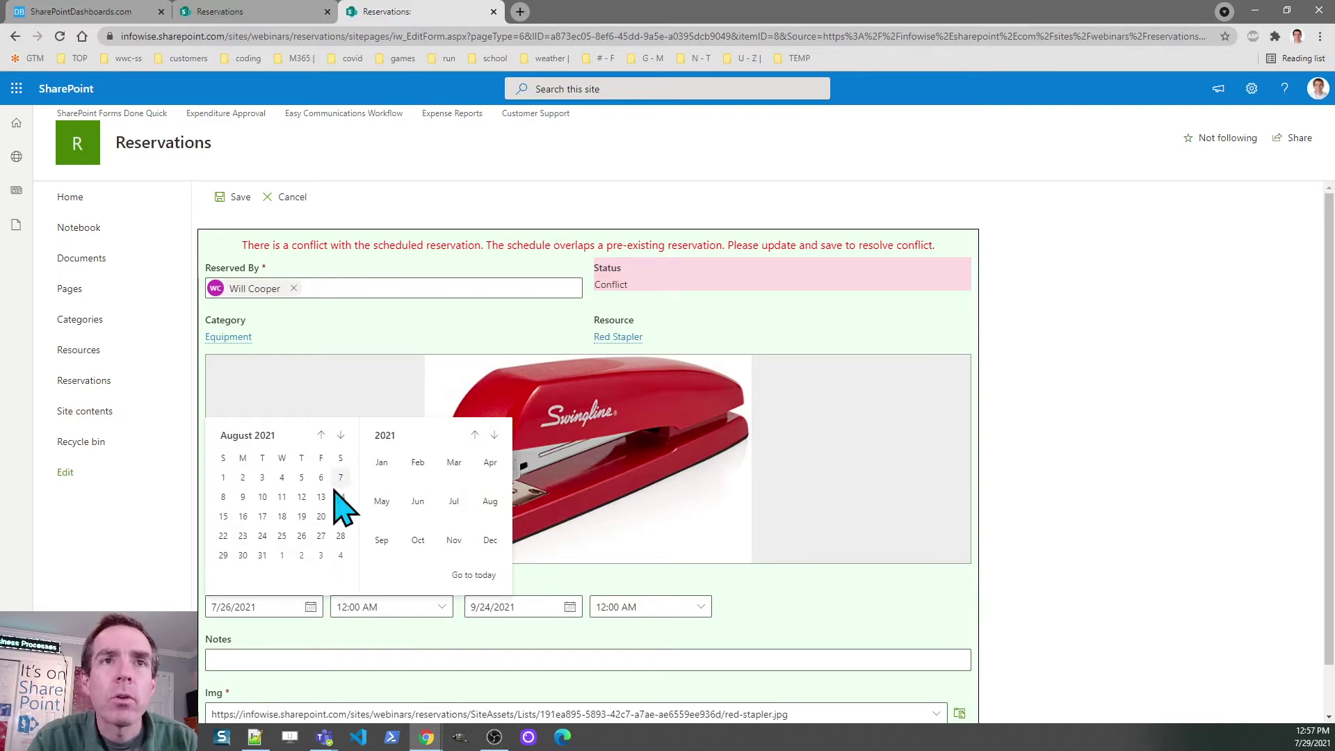
{"action": "left_click", "coordinate": [341, 436]}
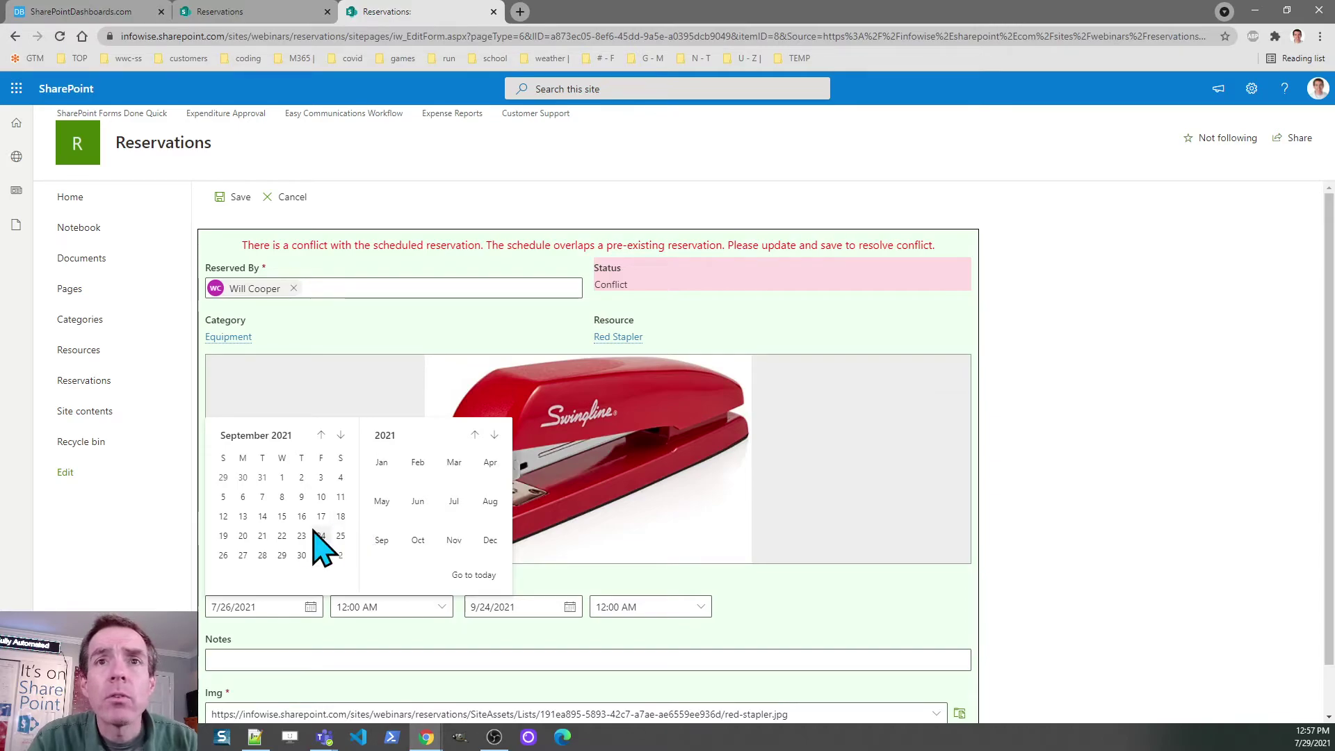
{"action": "left_click", "coordinate": [282, 536]}
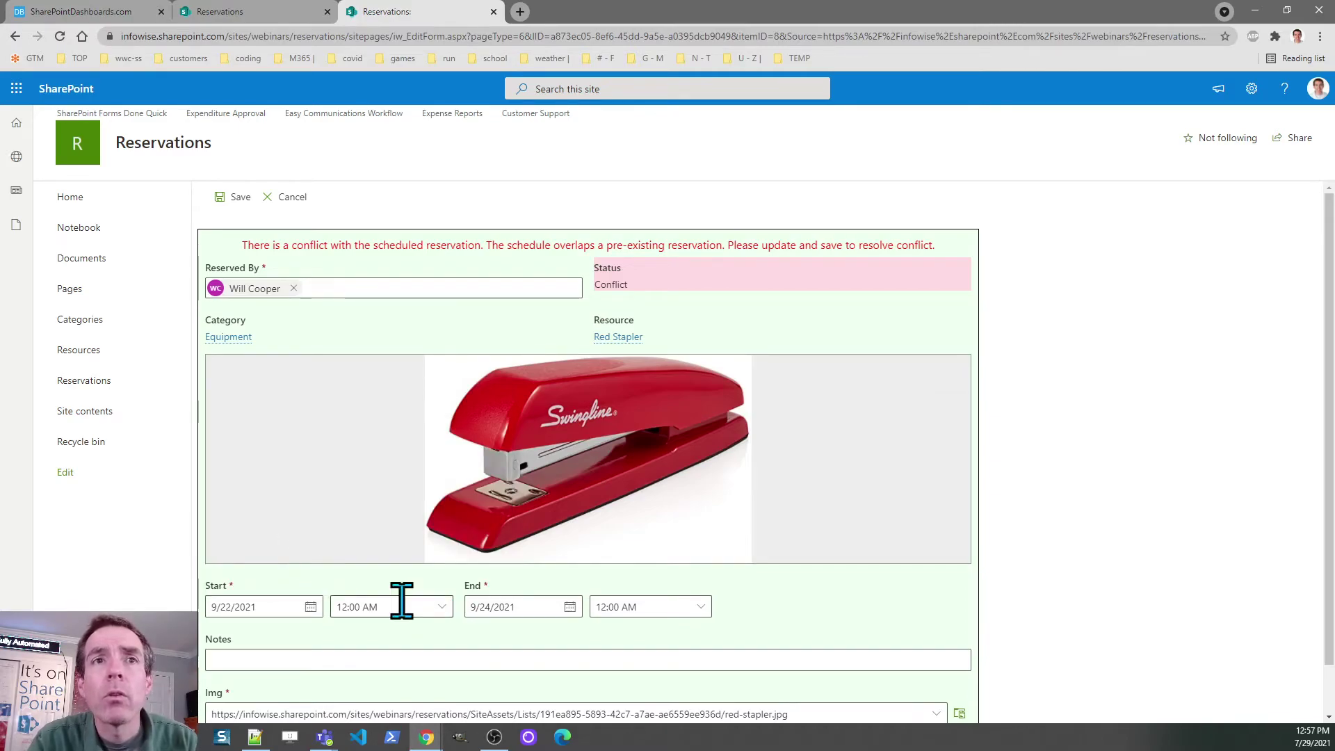
Set the end date to 9/23/2021, fixing the validation error raised on the first save attempt.
{"action": "left_click", "coordinate": [570, 607]}
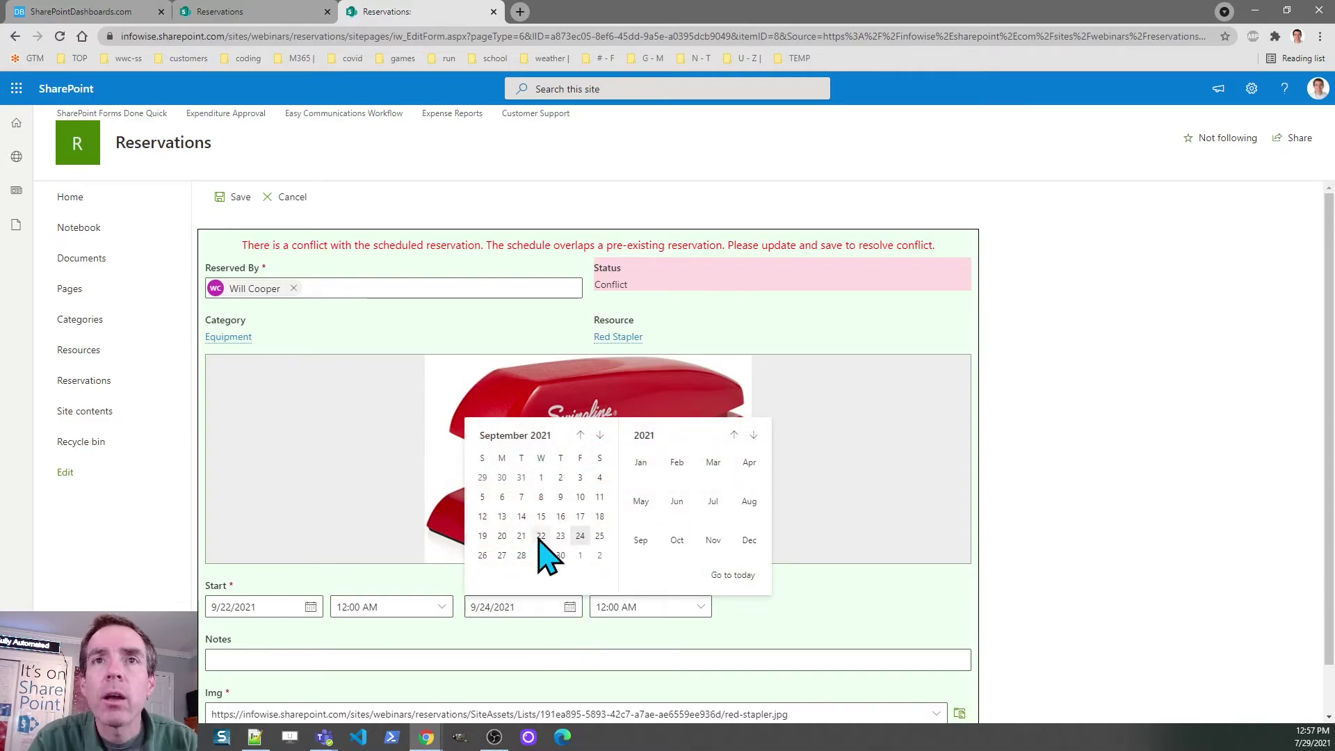
{"action": "left_click", "coordinate": [522, 516]}
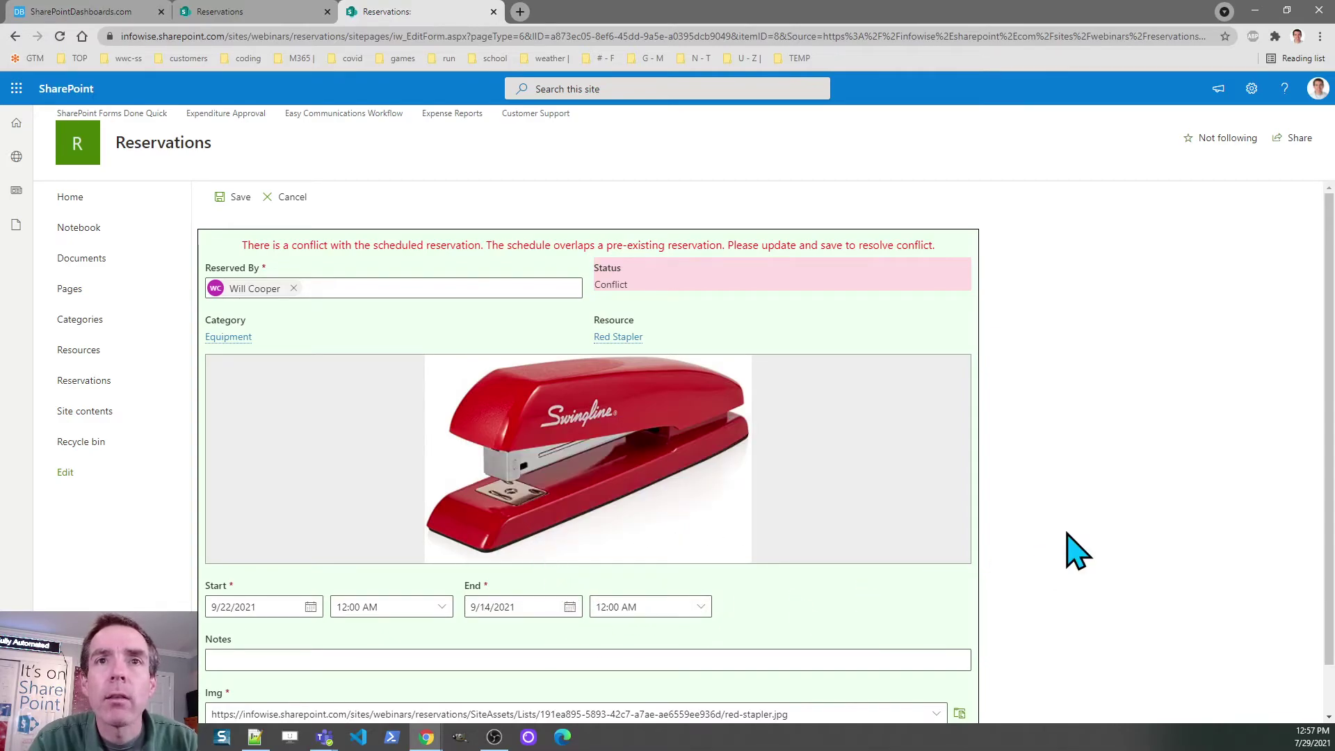
{"action": "scroll", "coordinate": [1330, 507], "scroll_direction": "down", "scroll_amount": 1}
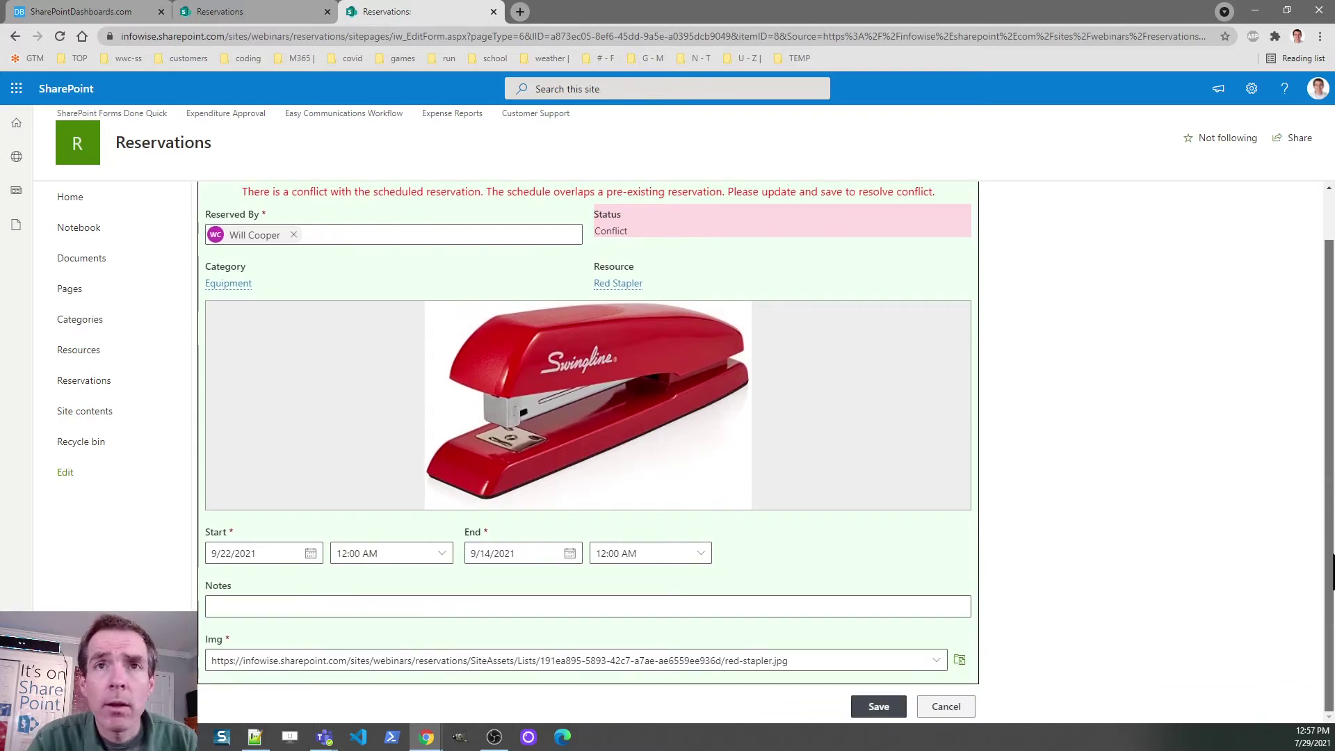
{"action": "left_click", "coordinate": [877, 706]}
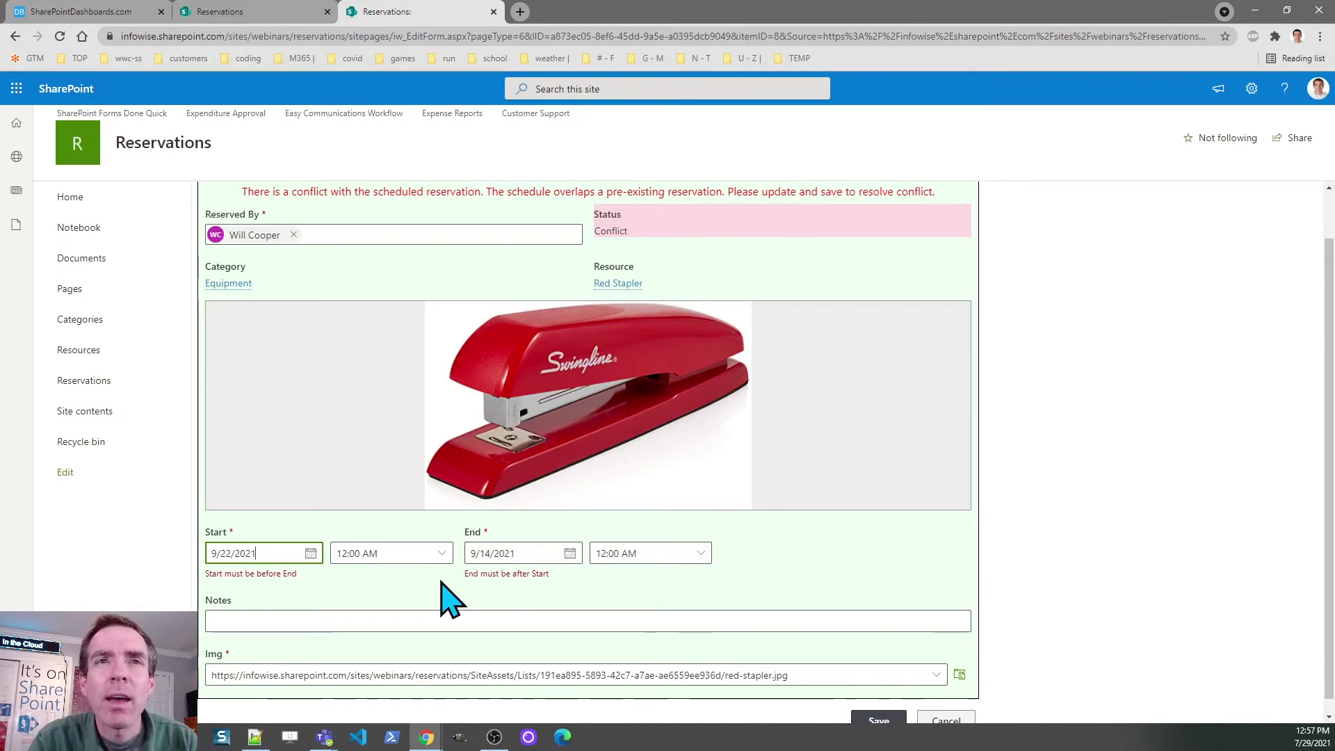
{"action": "left_click", "coordinate": [268, 556]}
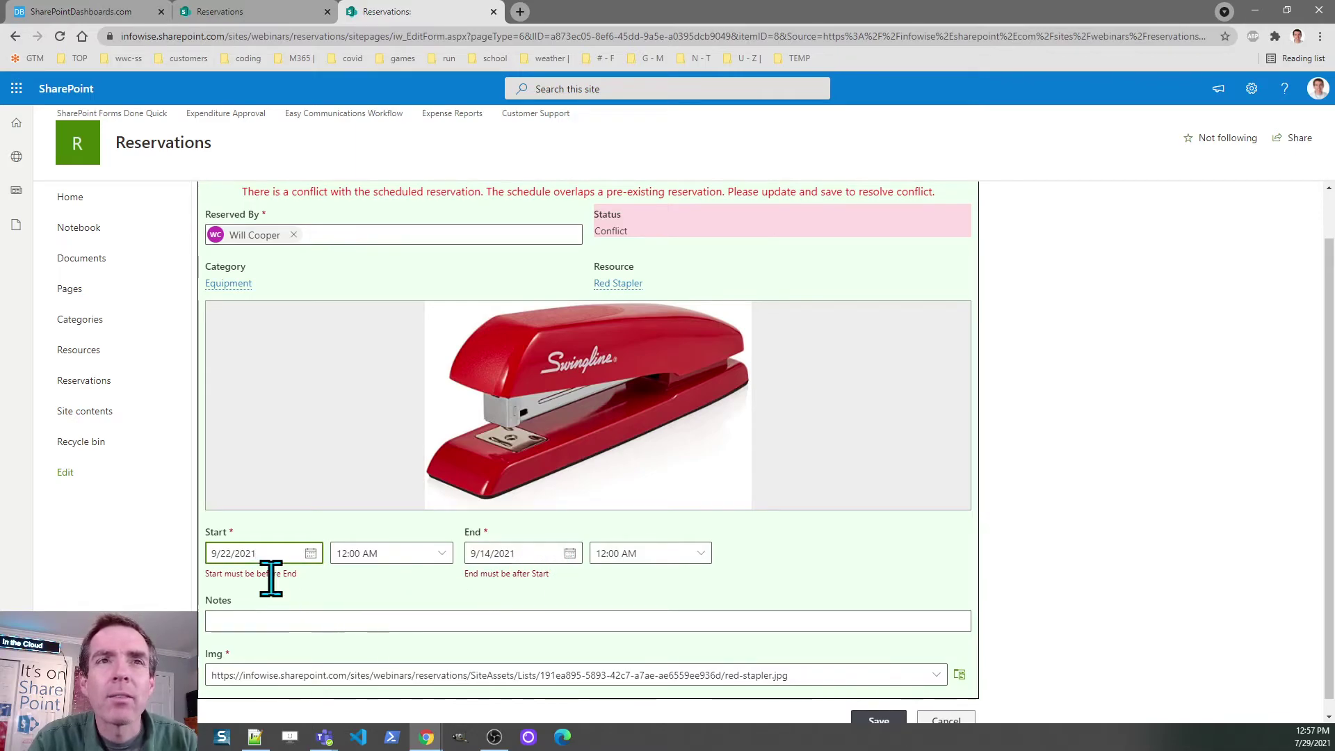
{"action": "left_click", "coordinate": [570, 555]}
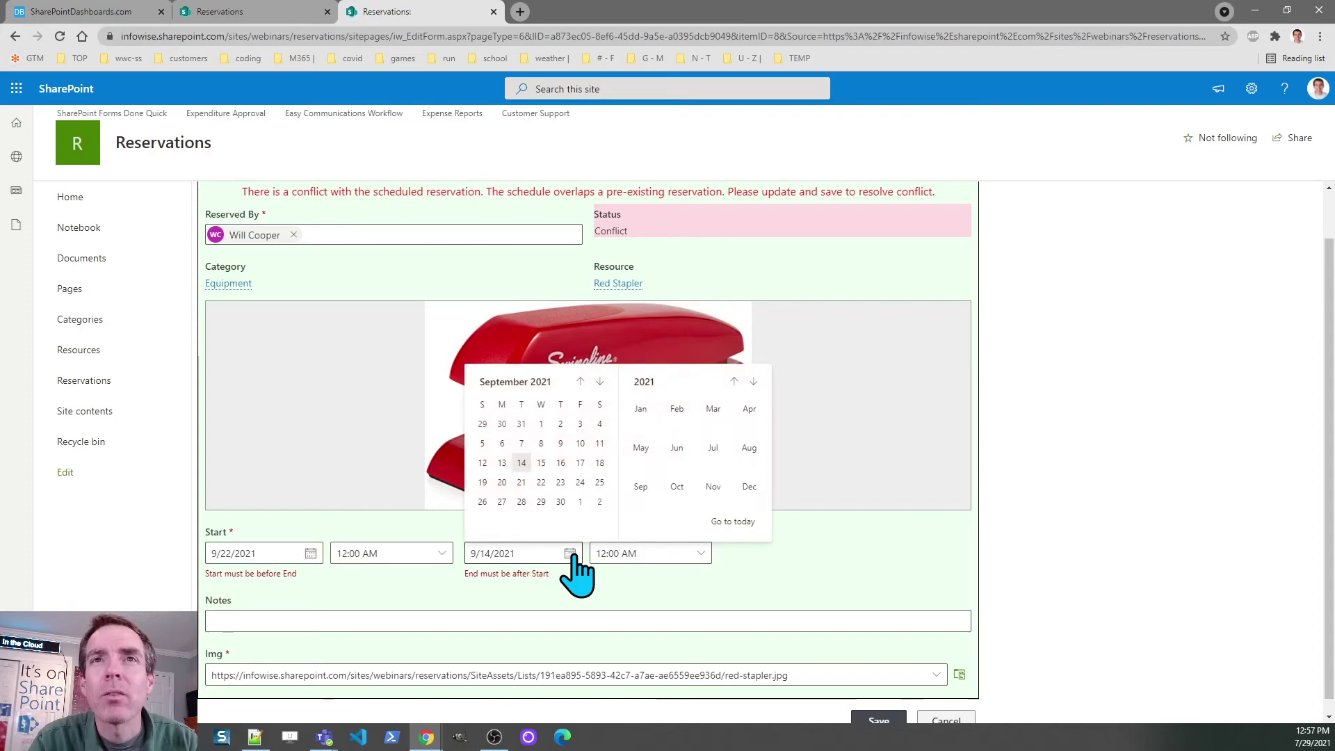
{"action": "left_click", "coordinate": [561, 484]}
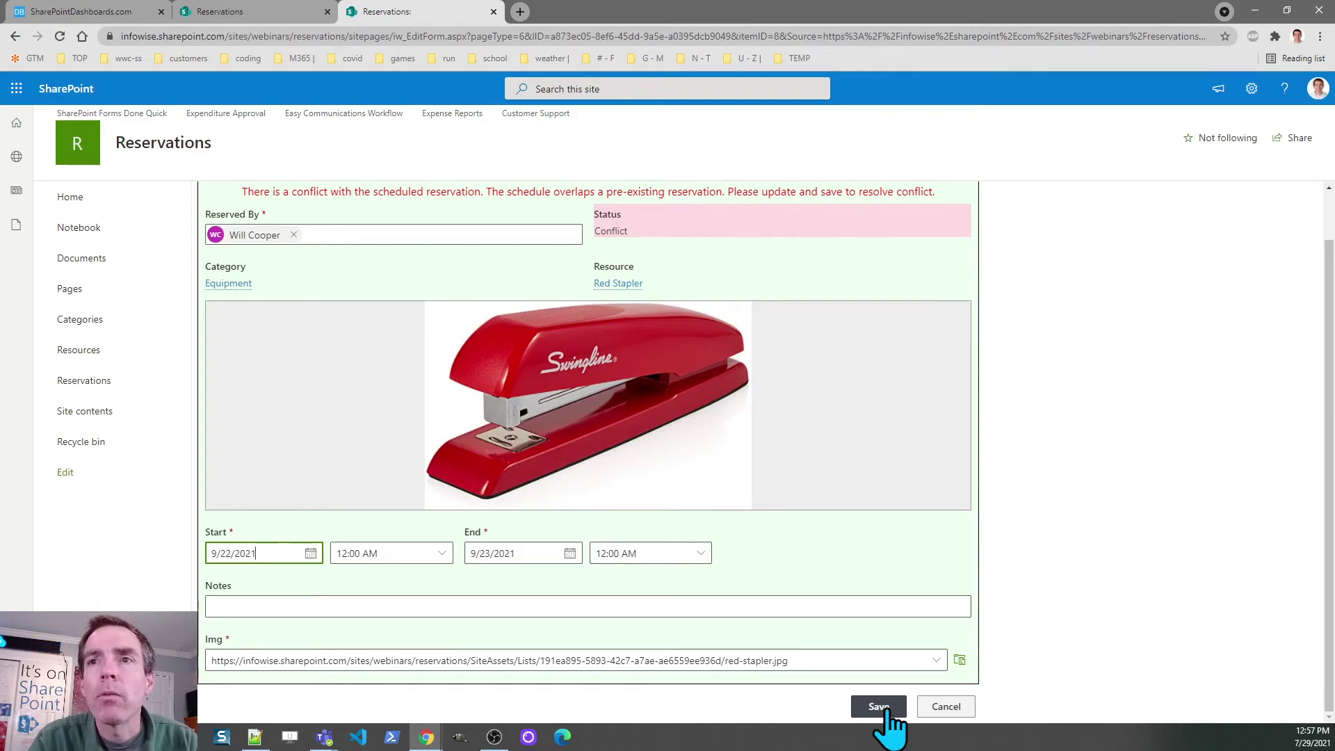
Save Res.7 with its September 22–23 dates, check it shows Confirmed, then open Design settings.
{"action": "left_click", "coordinate": [879, 706]}
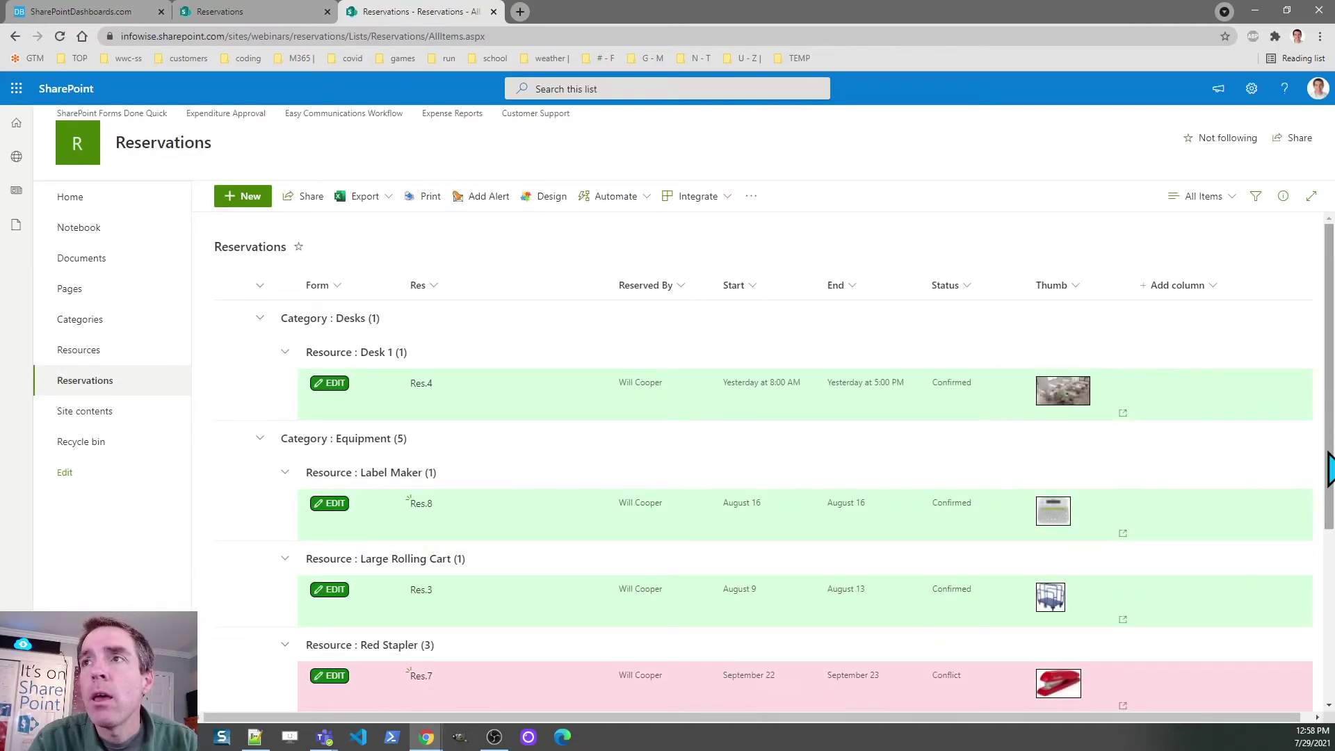
{"action": "scroll", "coordinate": [1329, 470], "scroll_direction": "down", "scroll_amount": 2}
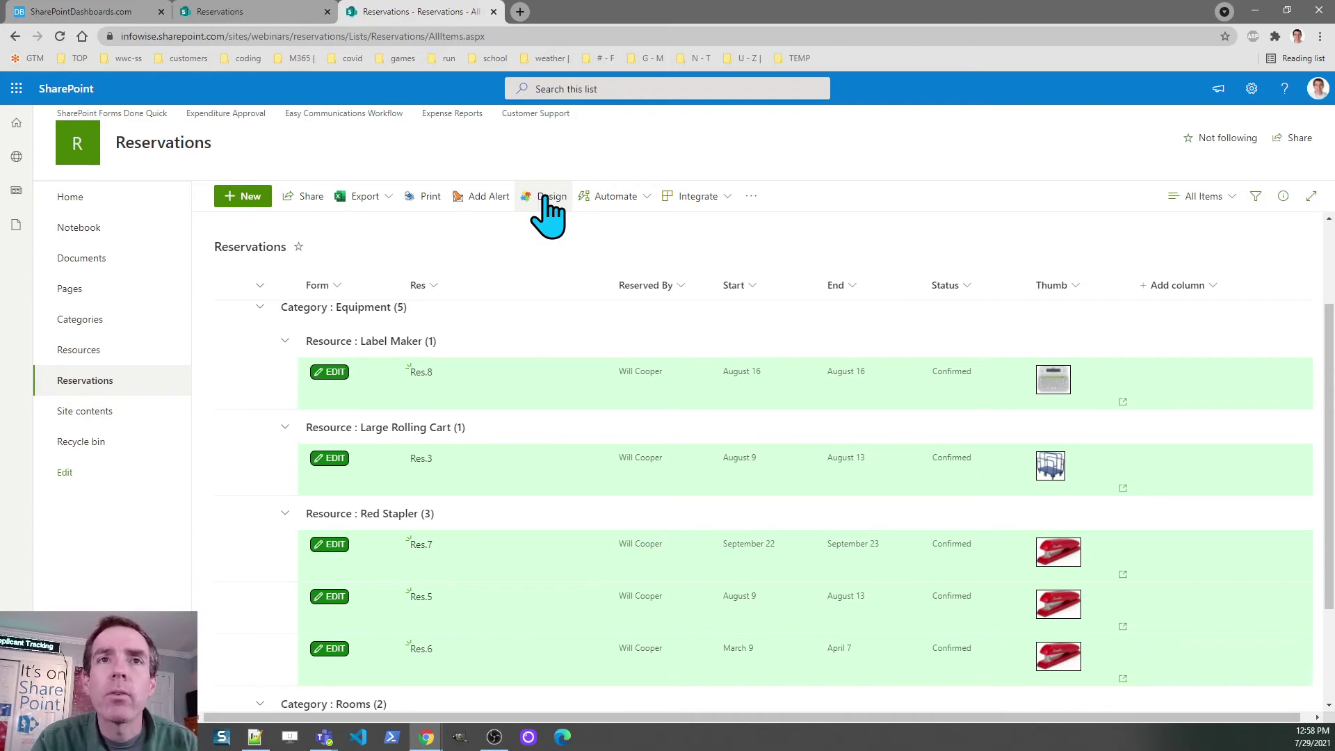
{"action": "left_click", "coordinate": [547, 200]}
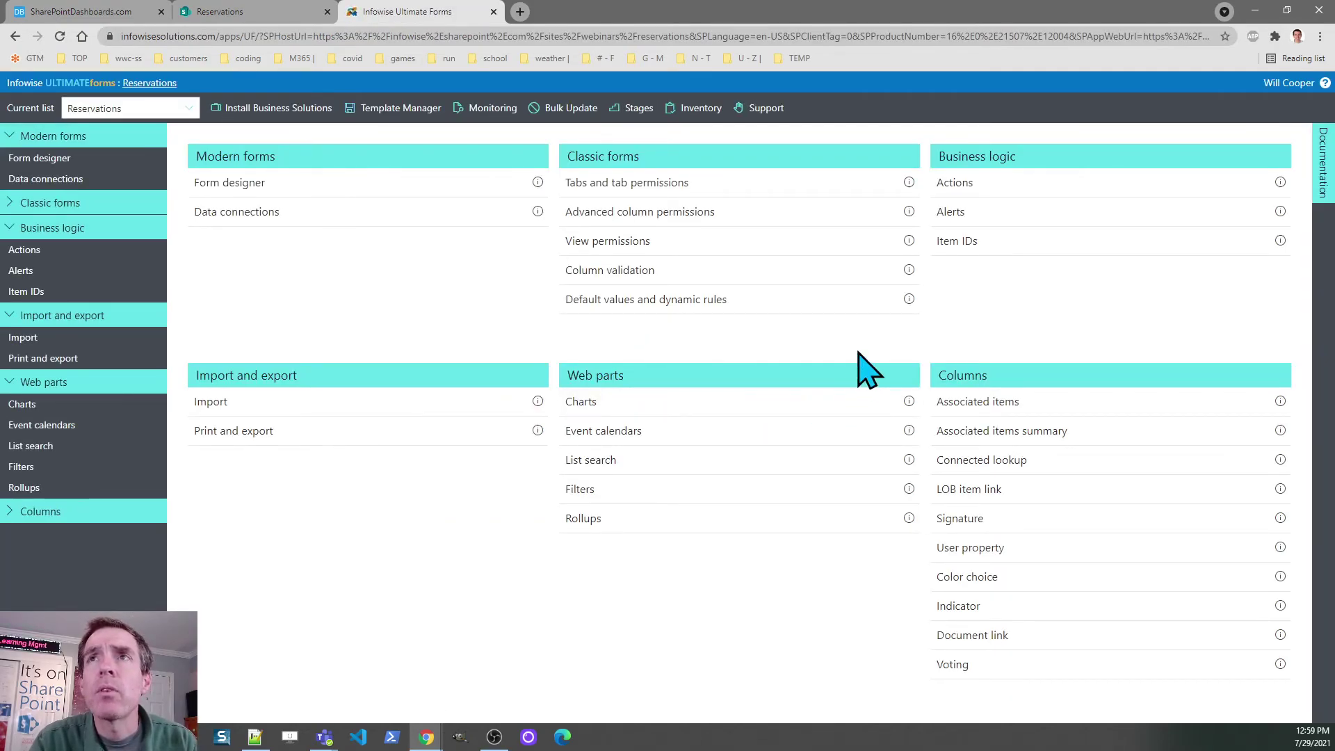
{"action": "left_click", "coordinate": [954, 212]}
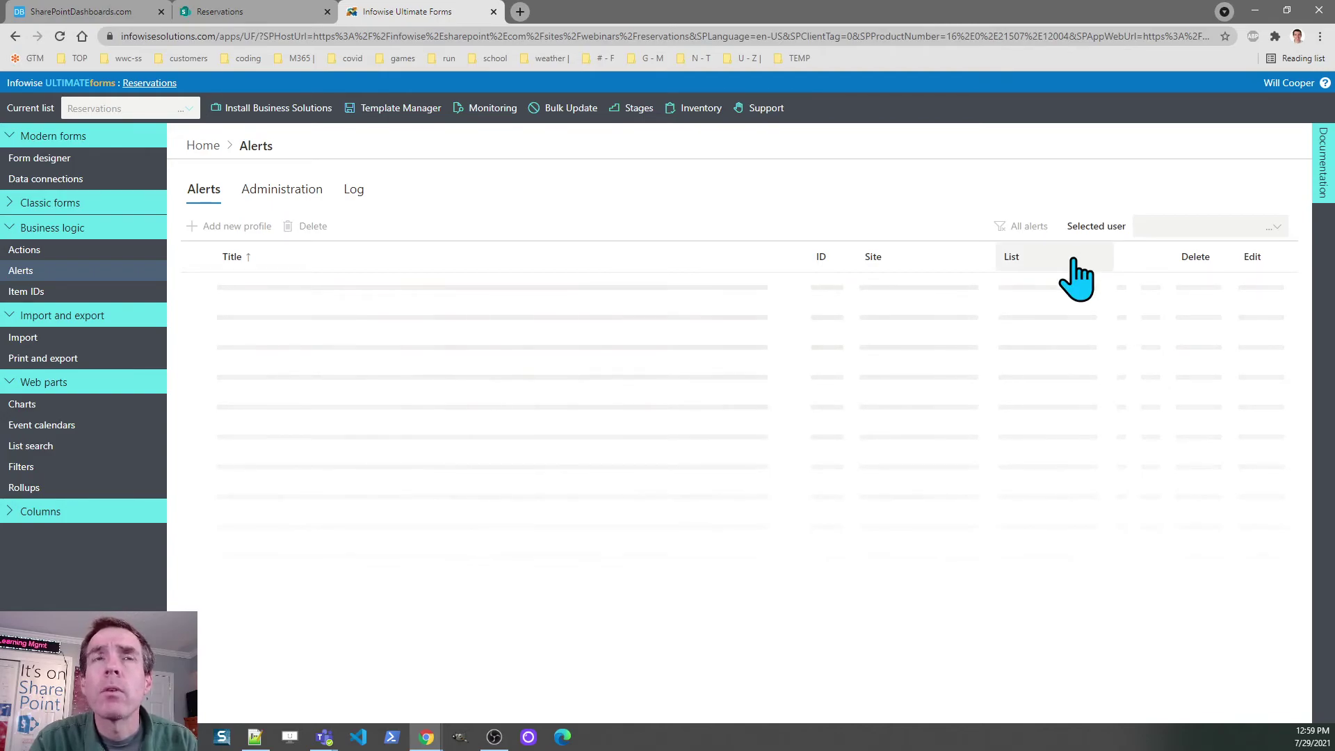
{"action": "left_click", "coordinate": [203, 146]}
{"action": "left_click", "coordinate": [964, 180]}
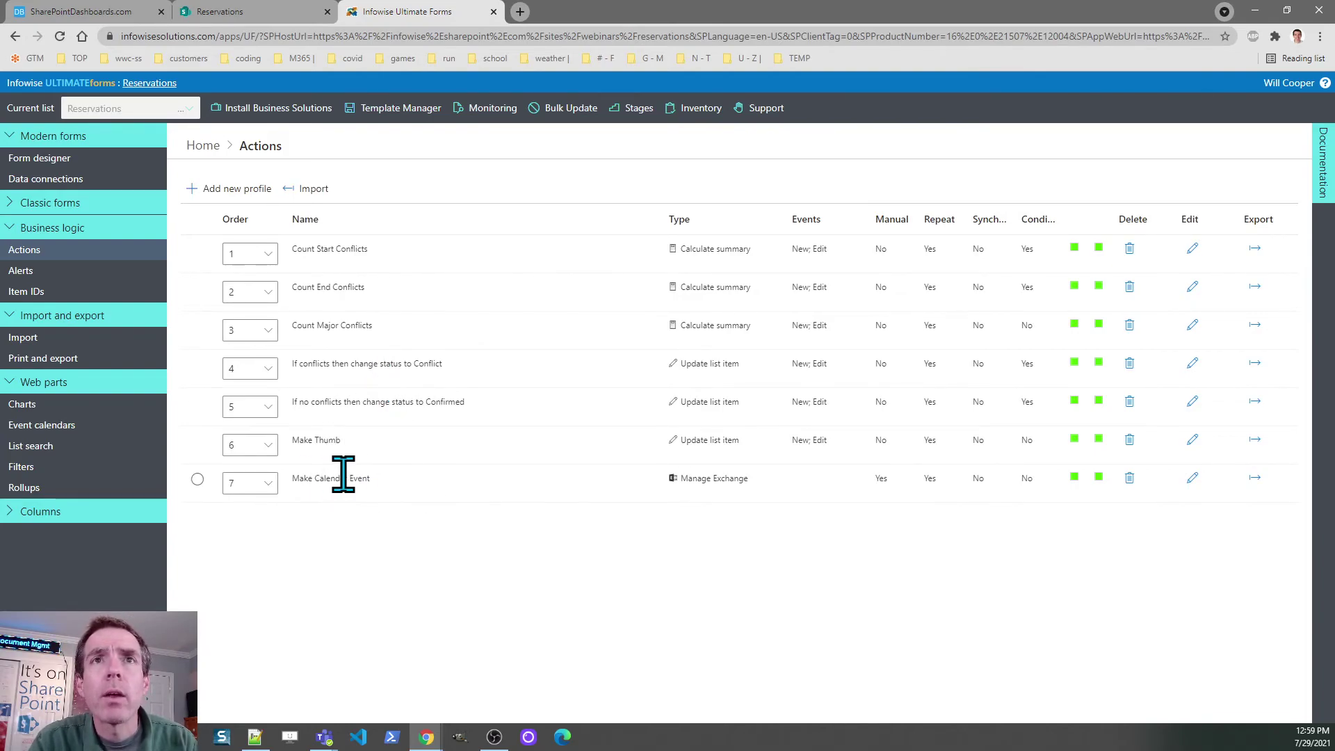
{"action": "left_click", "coordinate": [203, 146]}
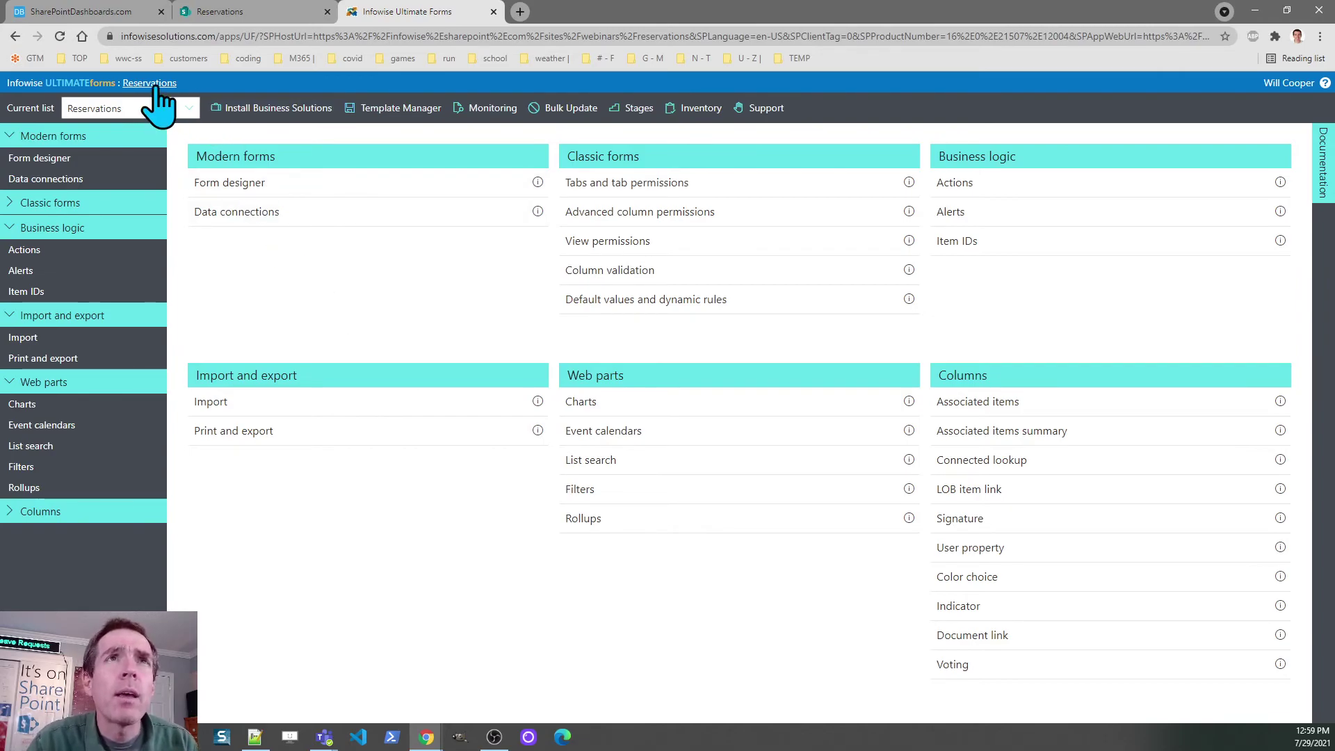
Go back to the Reservations list from the Infowise page's breadcrumb link.
{"action": "left_click", "coordinate": [155, 85]}
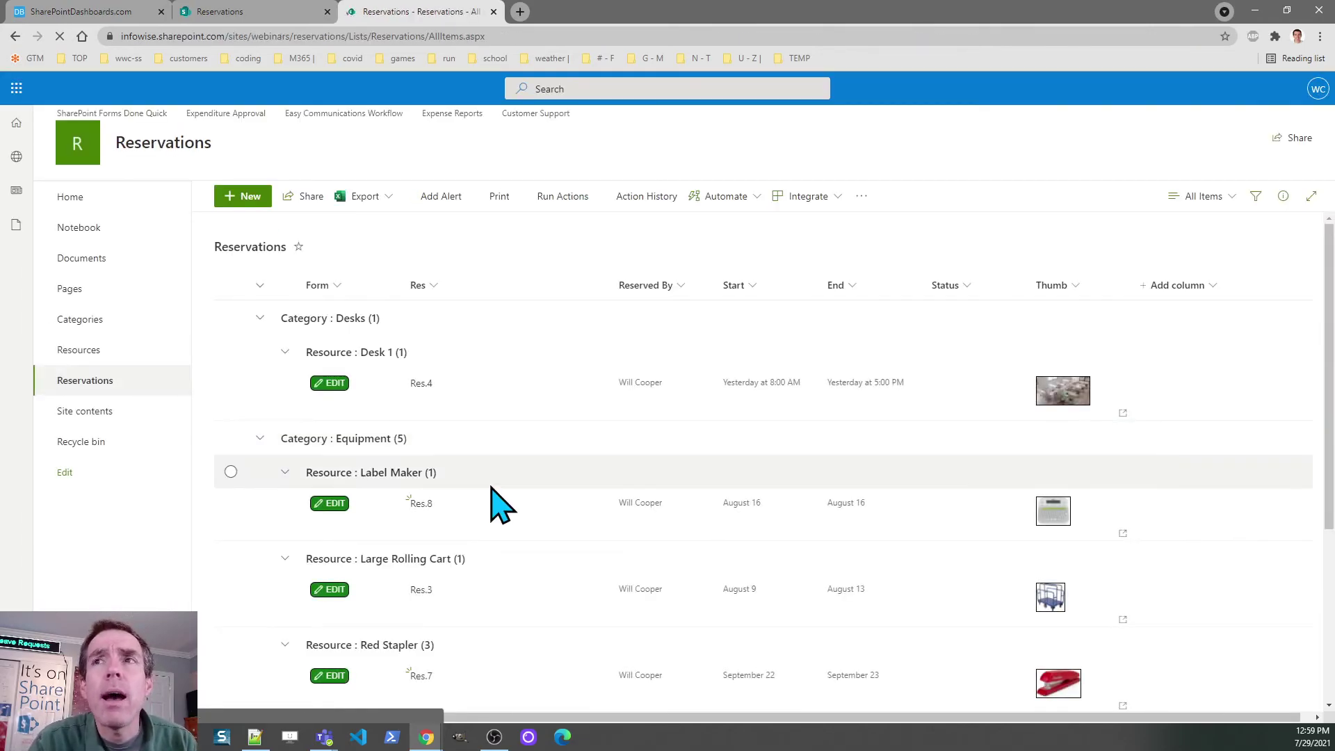